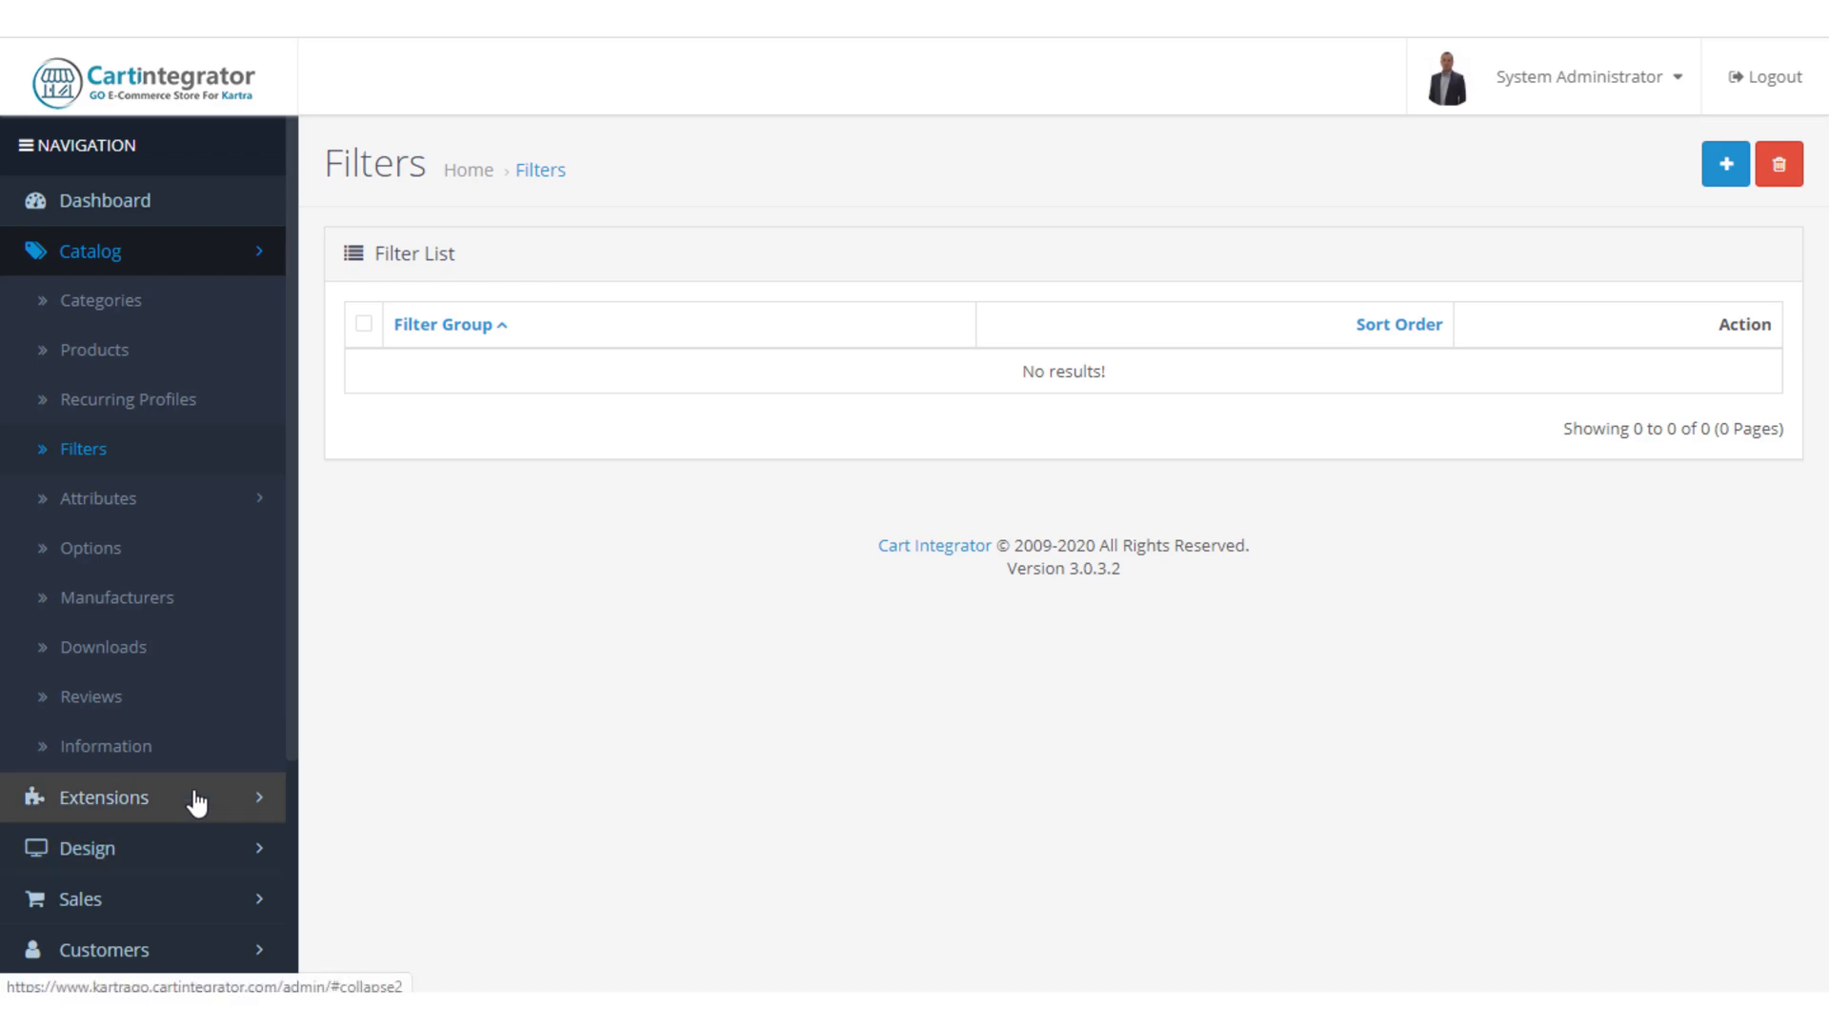
Install the Filter module from the extension list, with Modules chosen as the extension type.
scroll(162, 819, "down", 2)
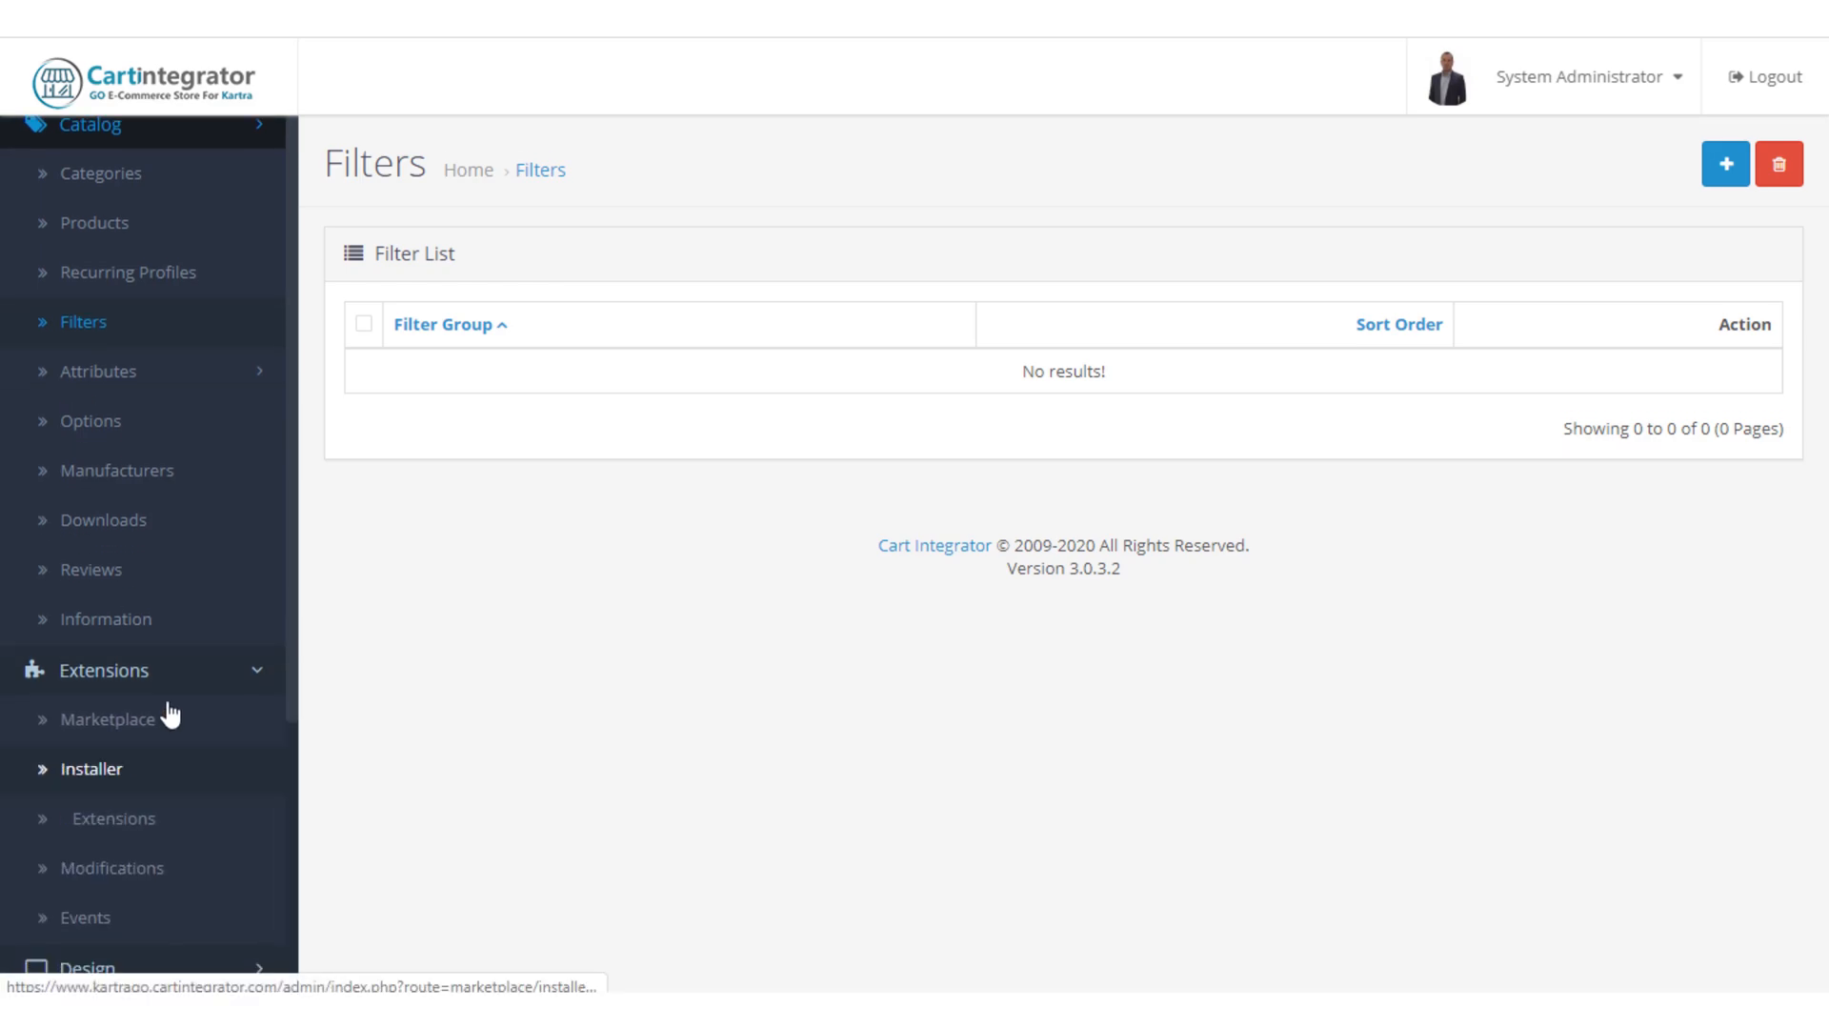
left_click(58, 826)
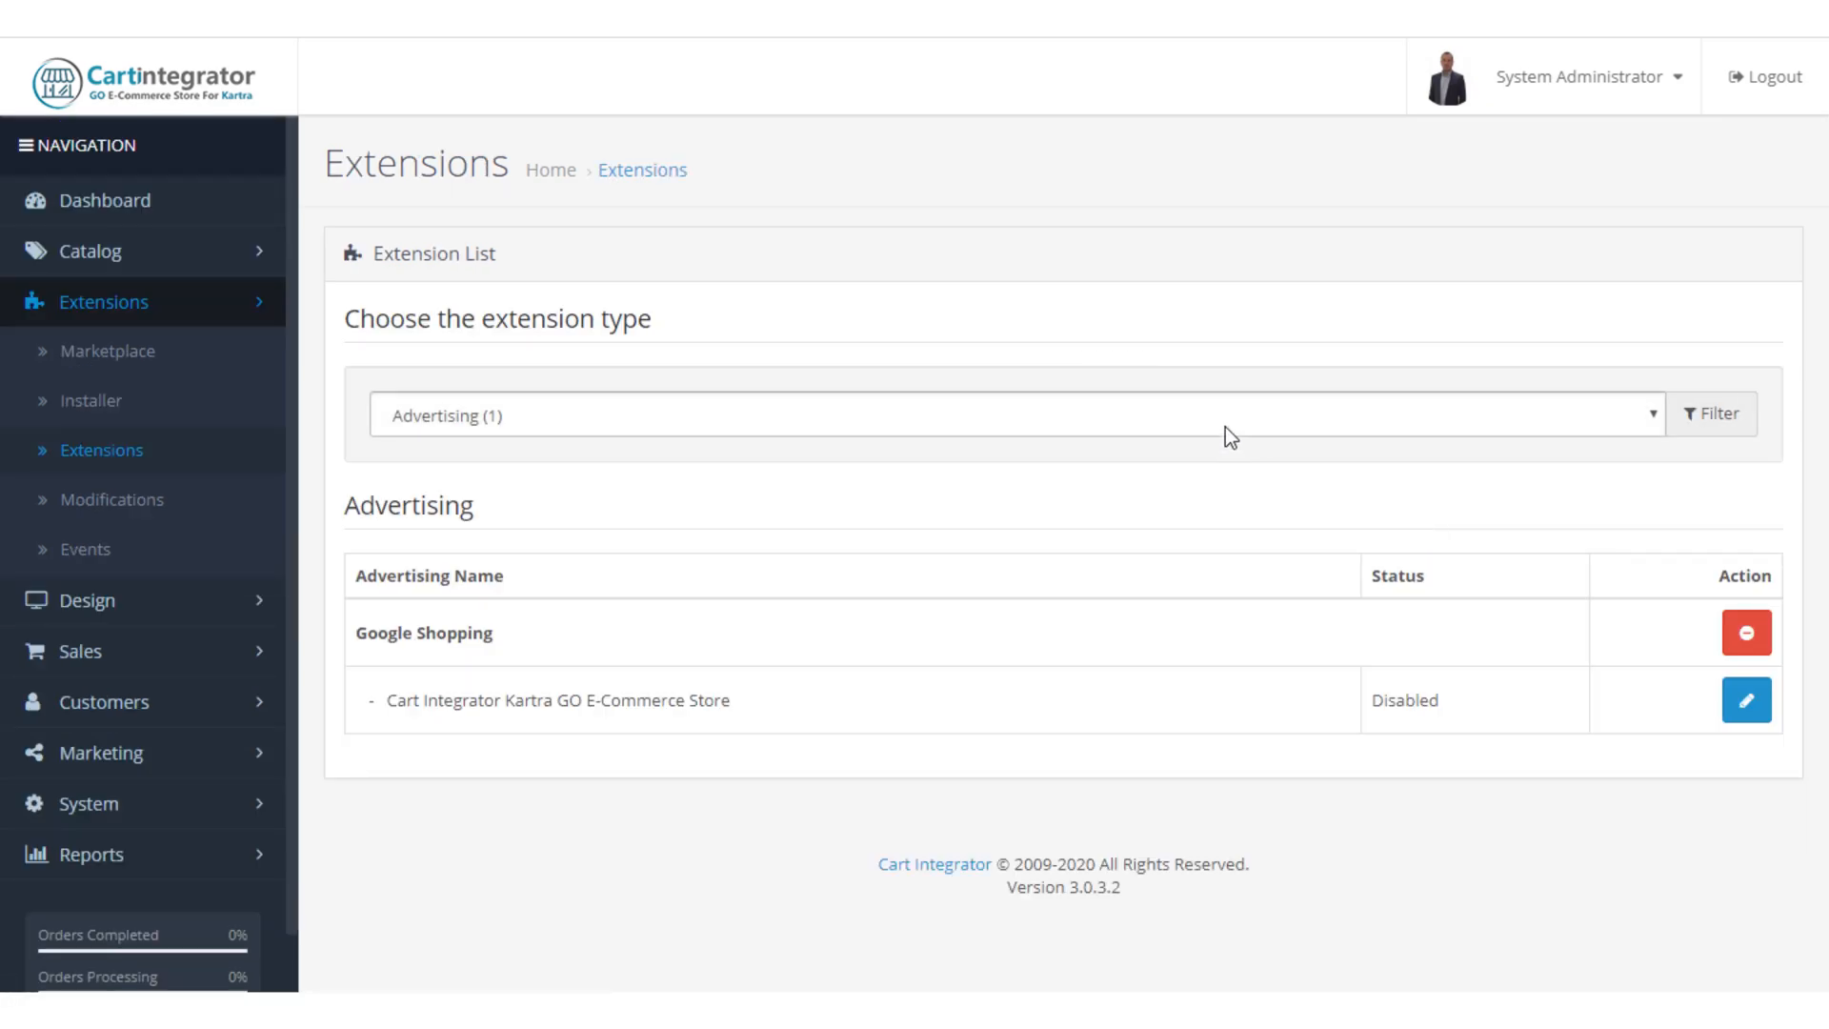
left_click(1226, 427)
left_click(882, 619)
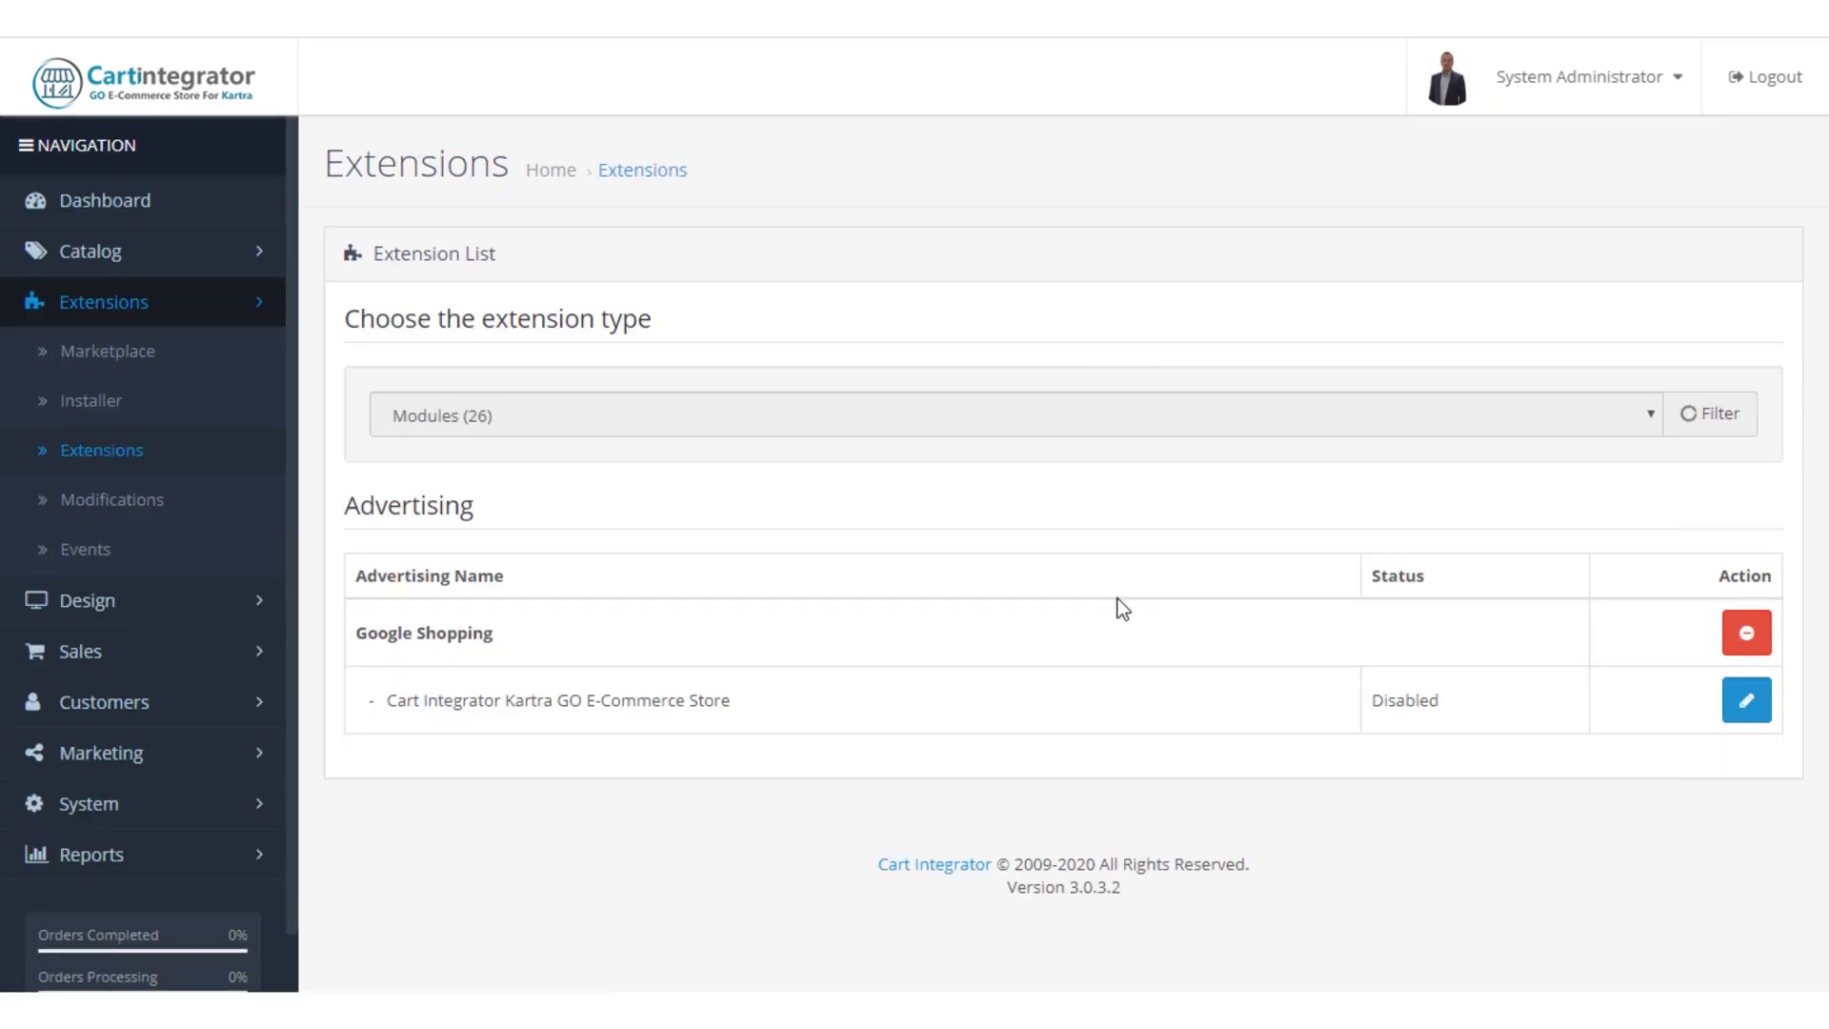
scroll(1227, 629, "down", 8)
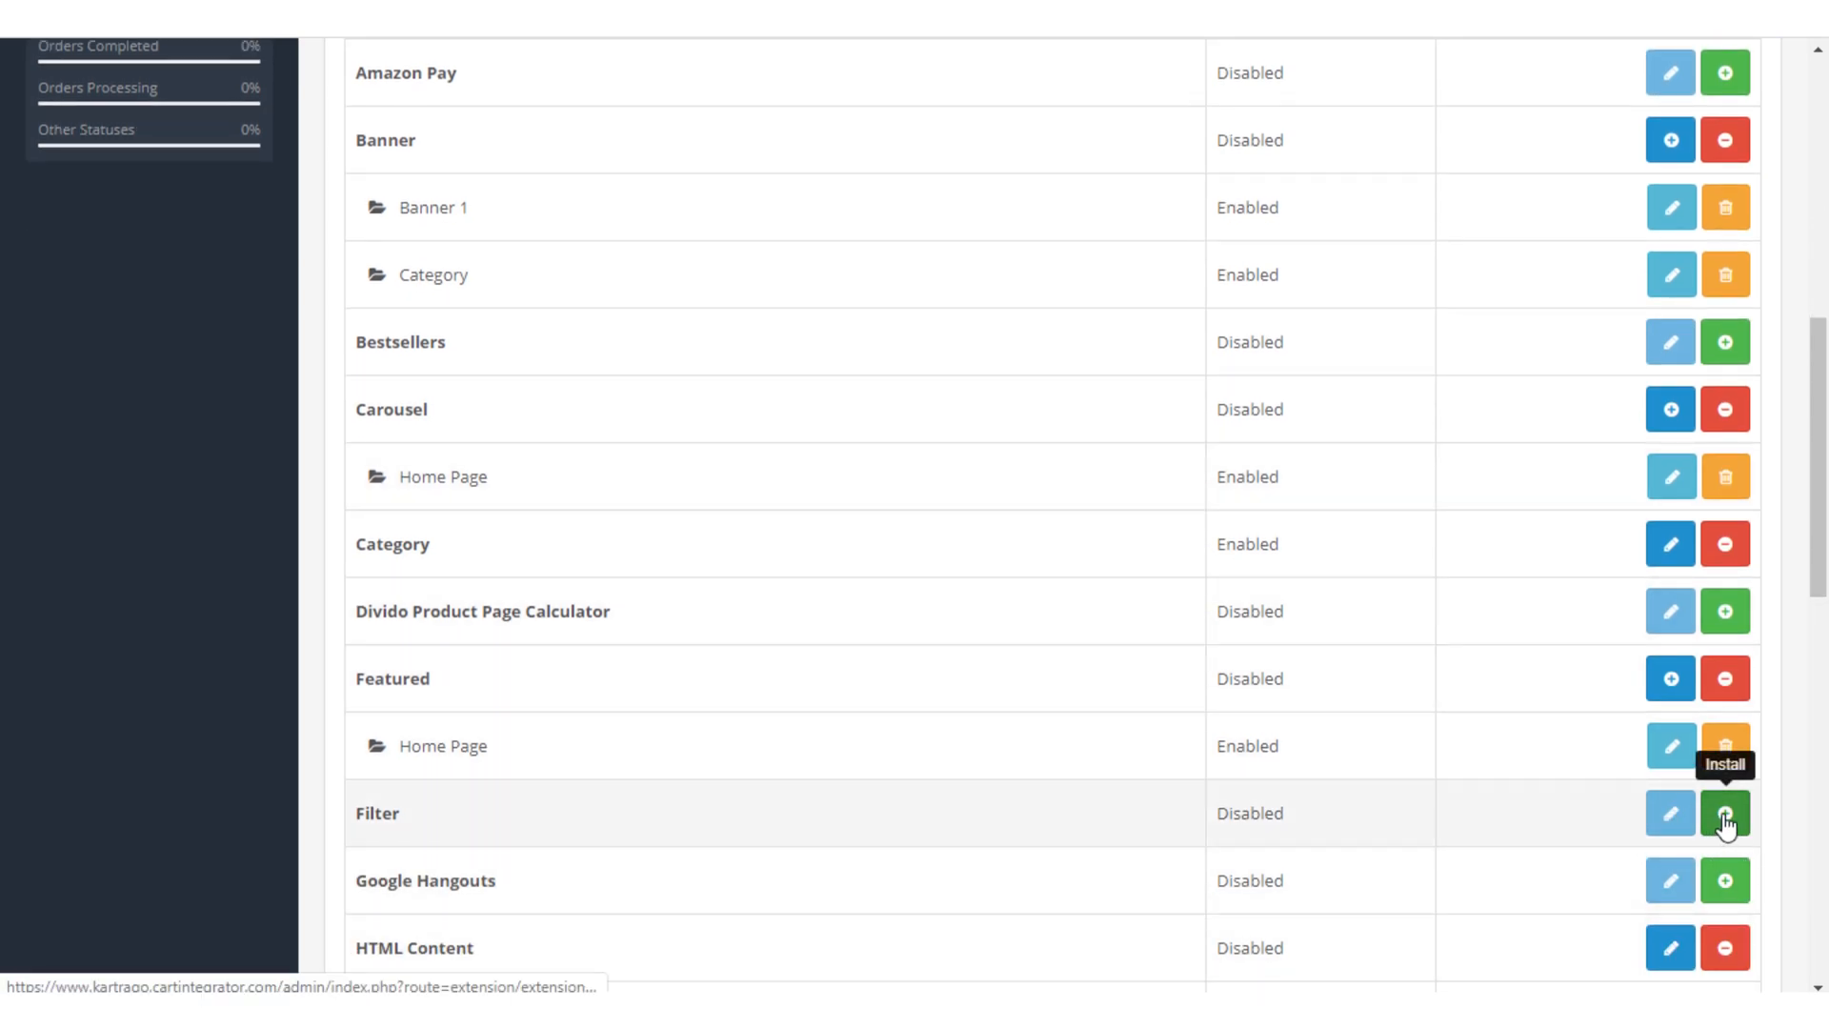
left_click(1726, 817)
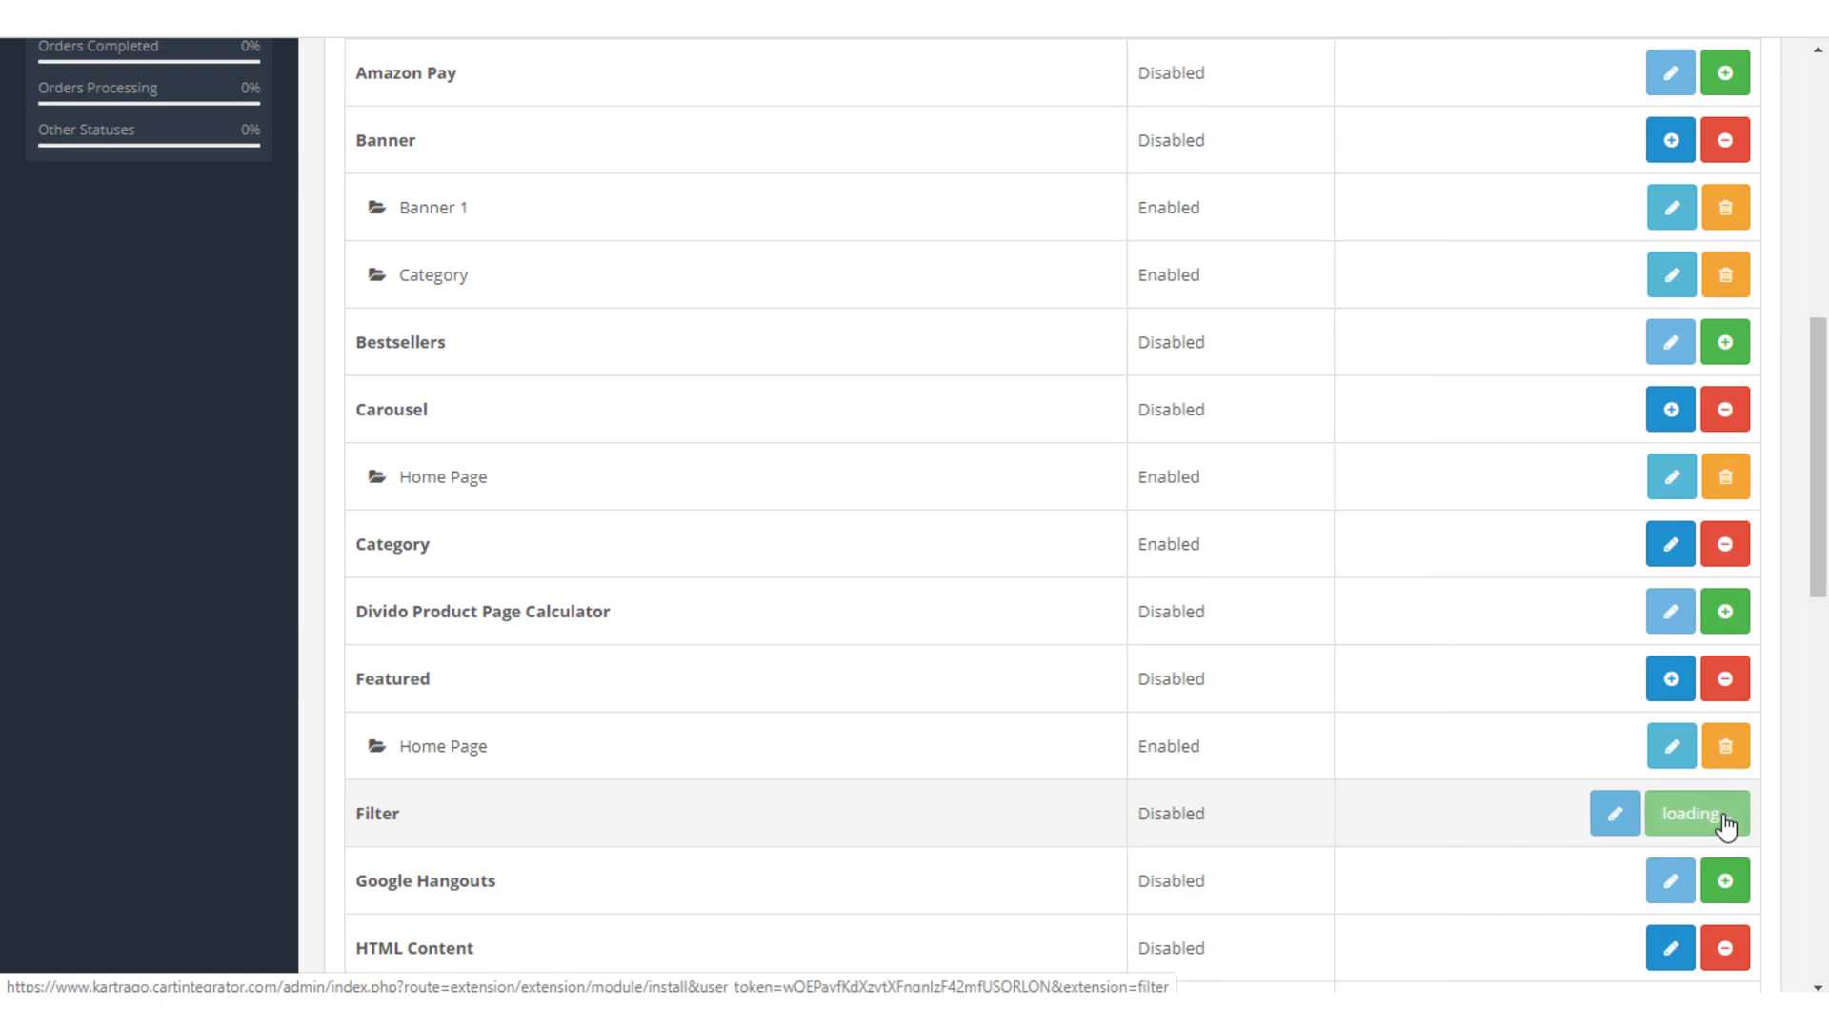
Set the Filter module's status to Enabled and save the module.
scroll(1065, 857, "down", 2)
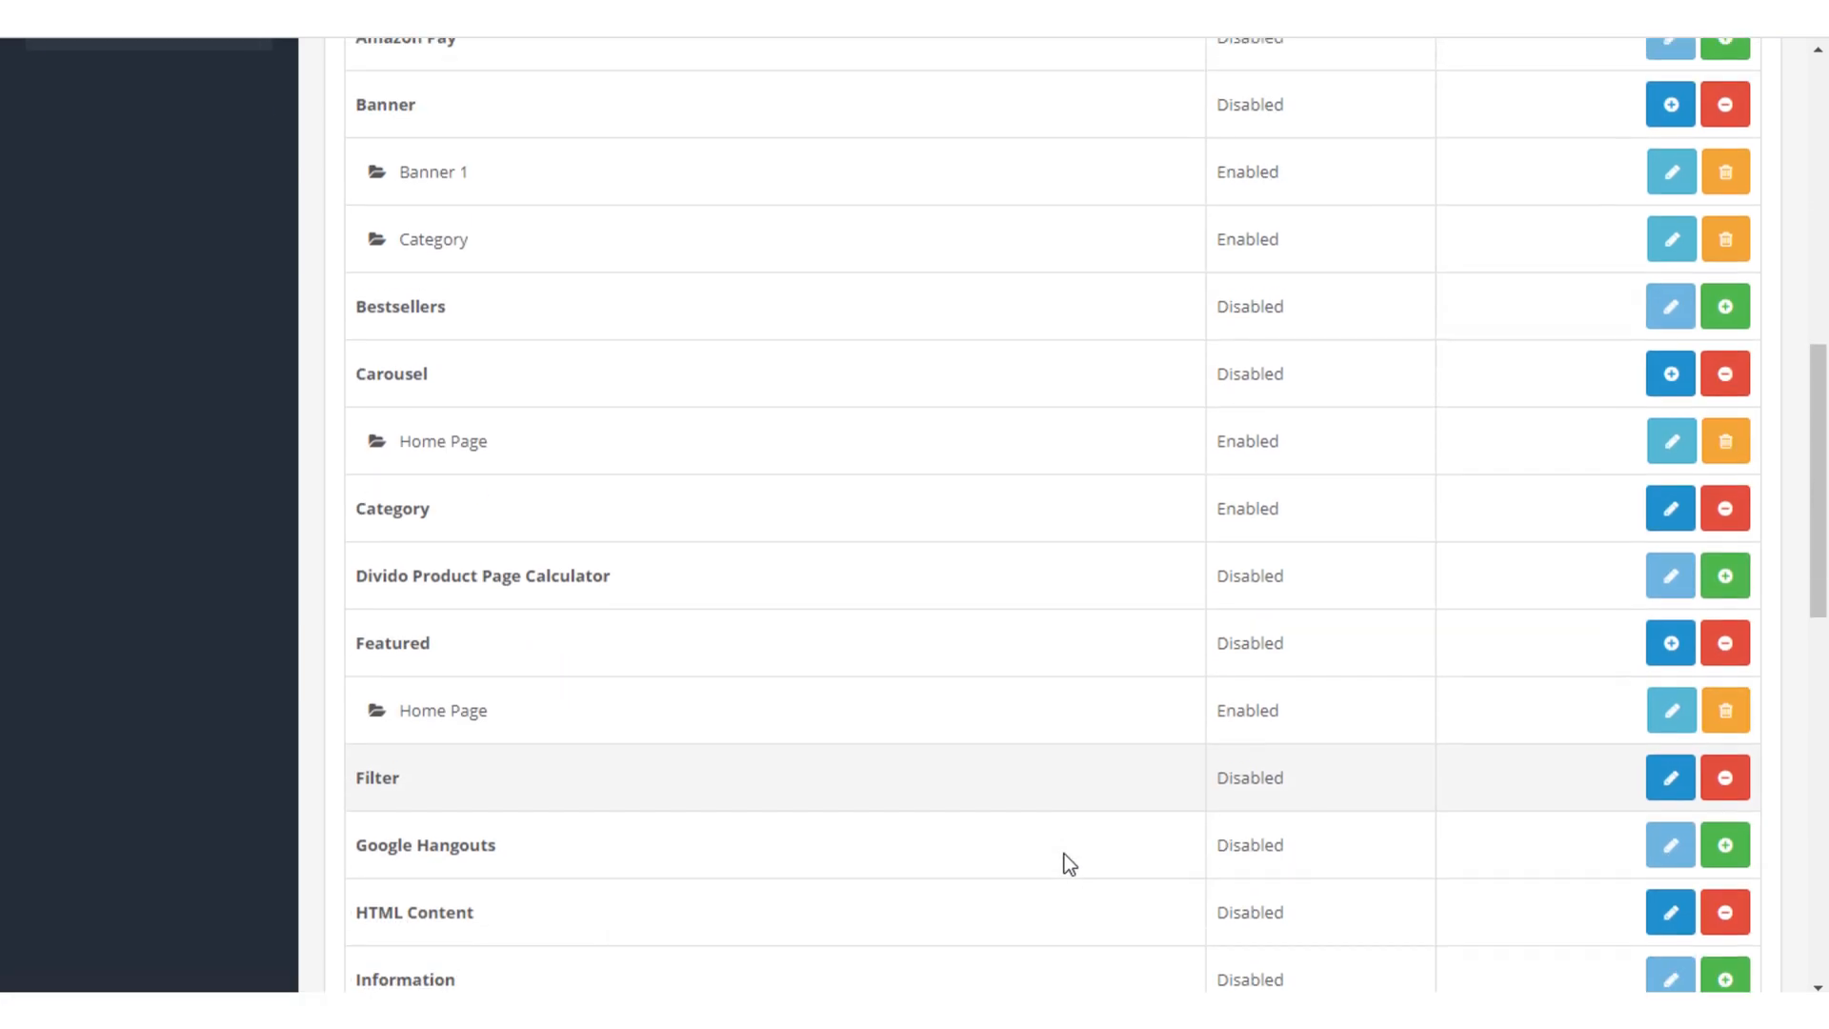
left_click(1650, 762)
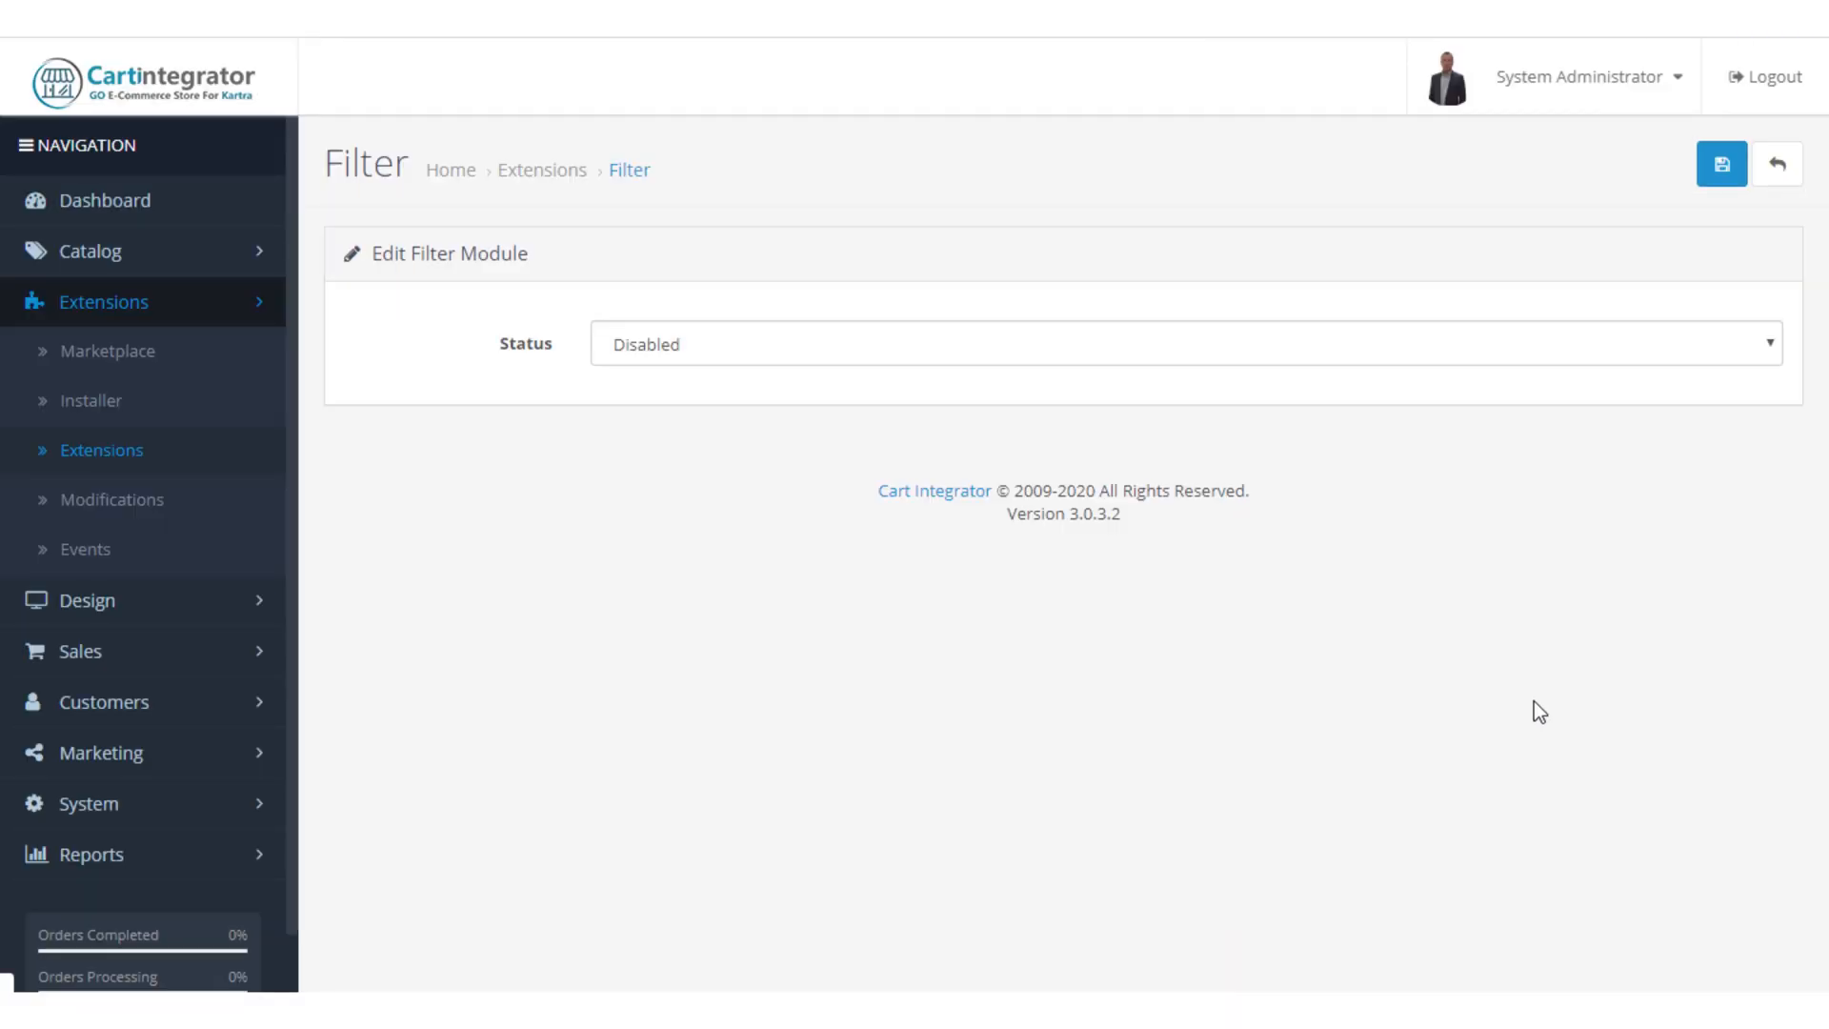
left_click(1134, 352)
left_click(1118, 380)
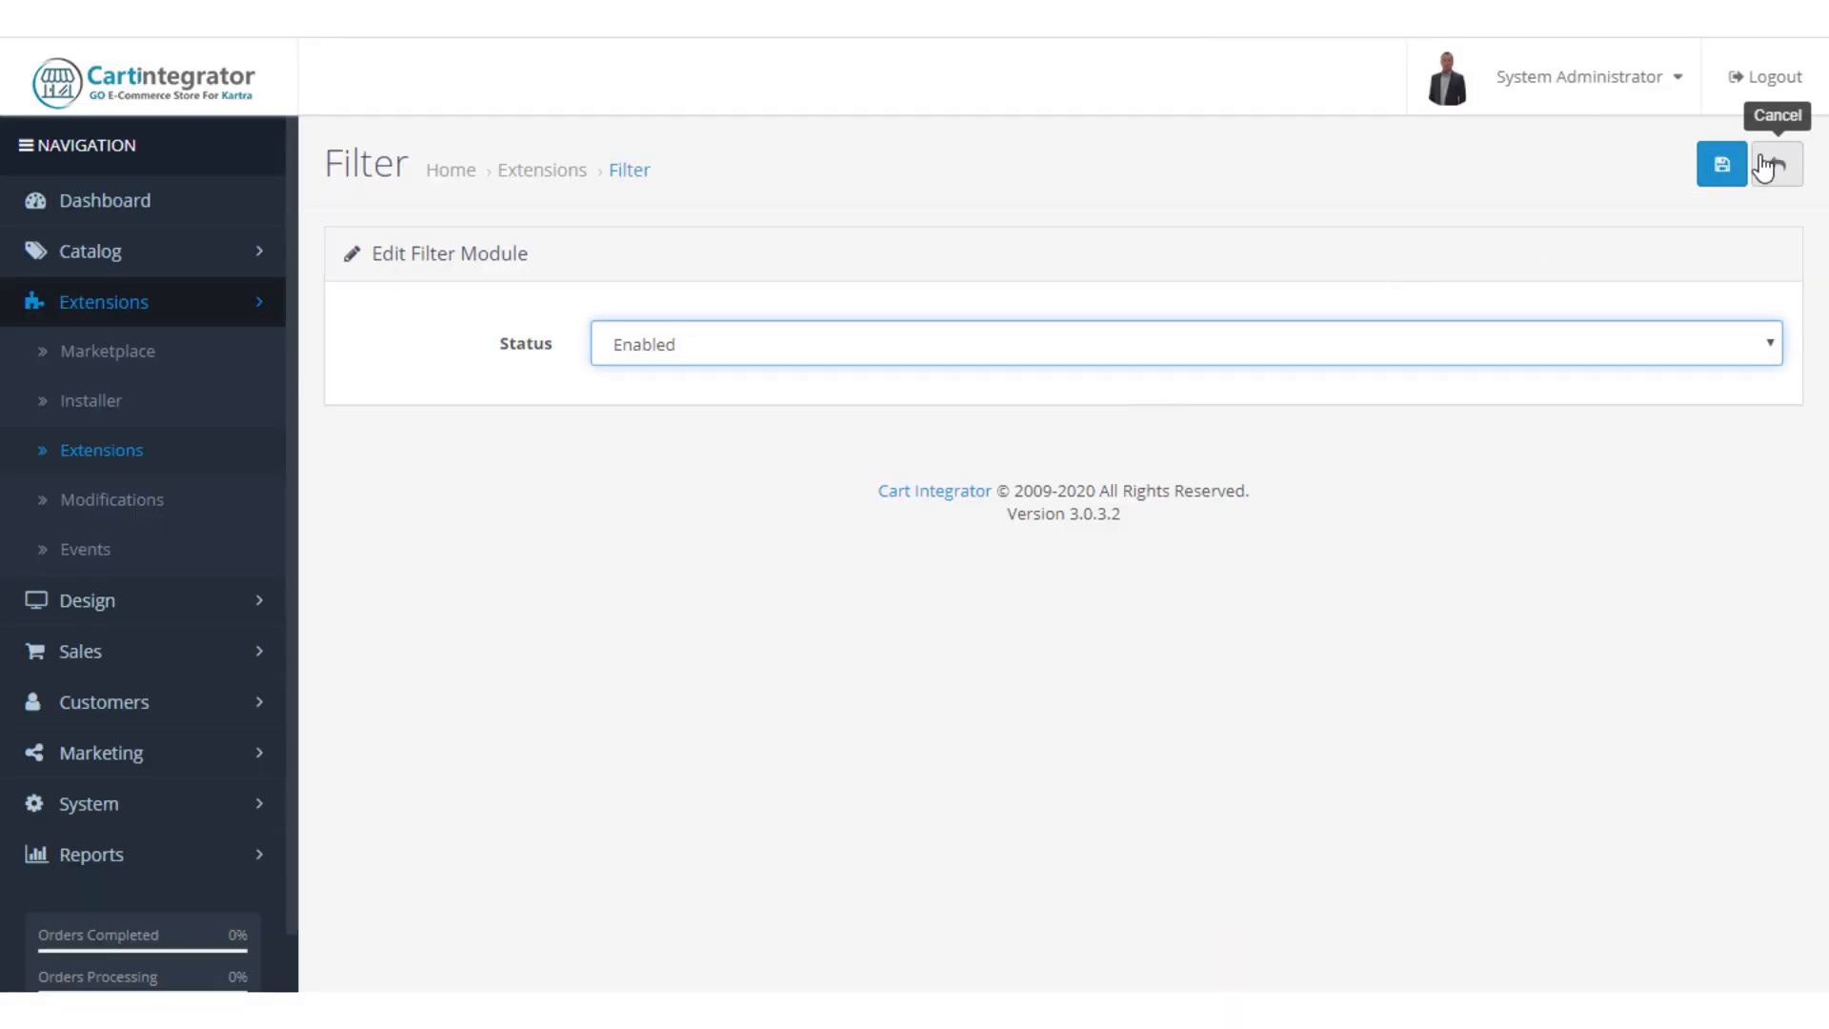
left_click(1724, 166)
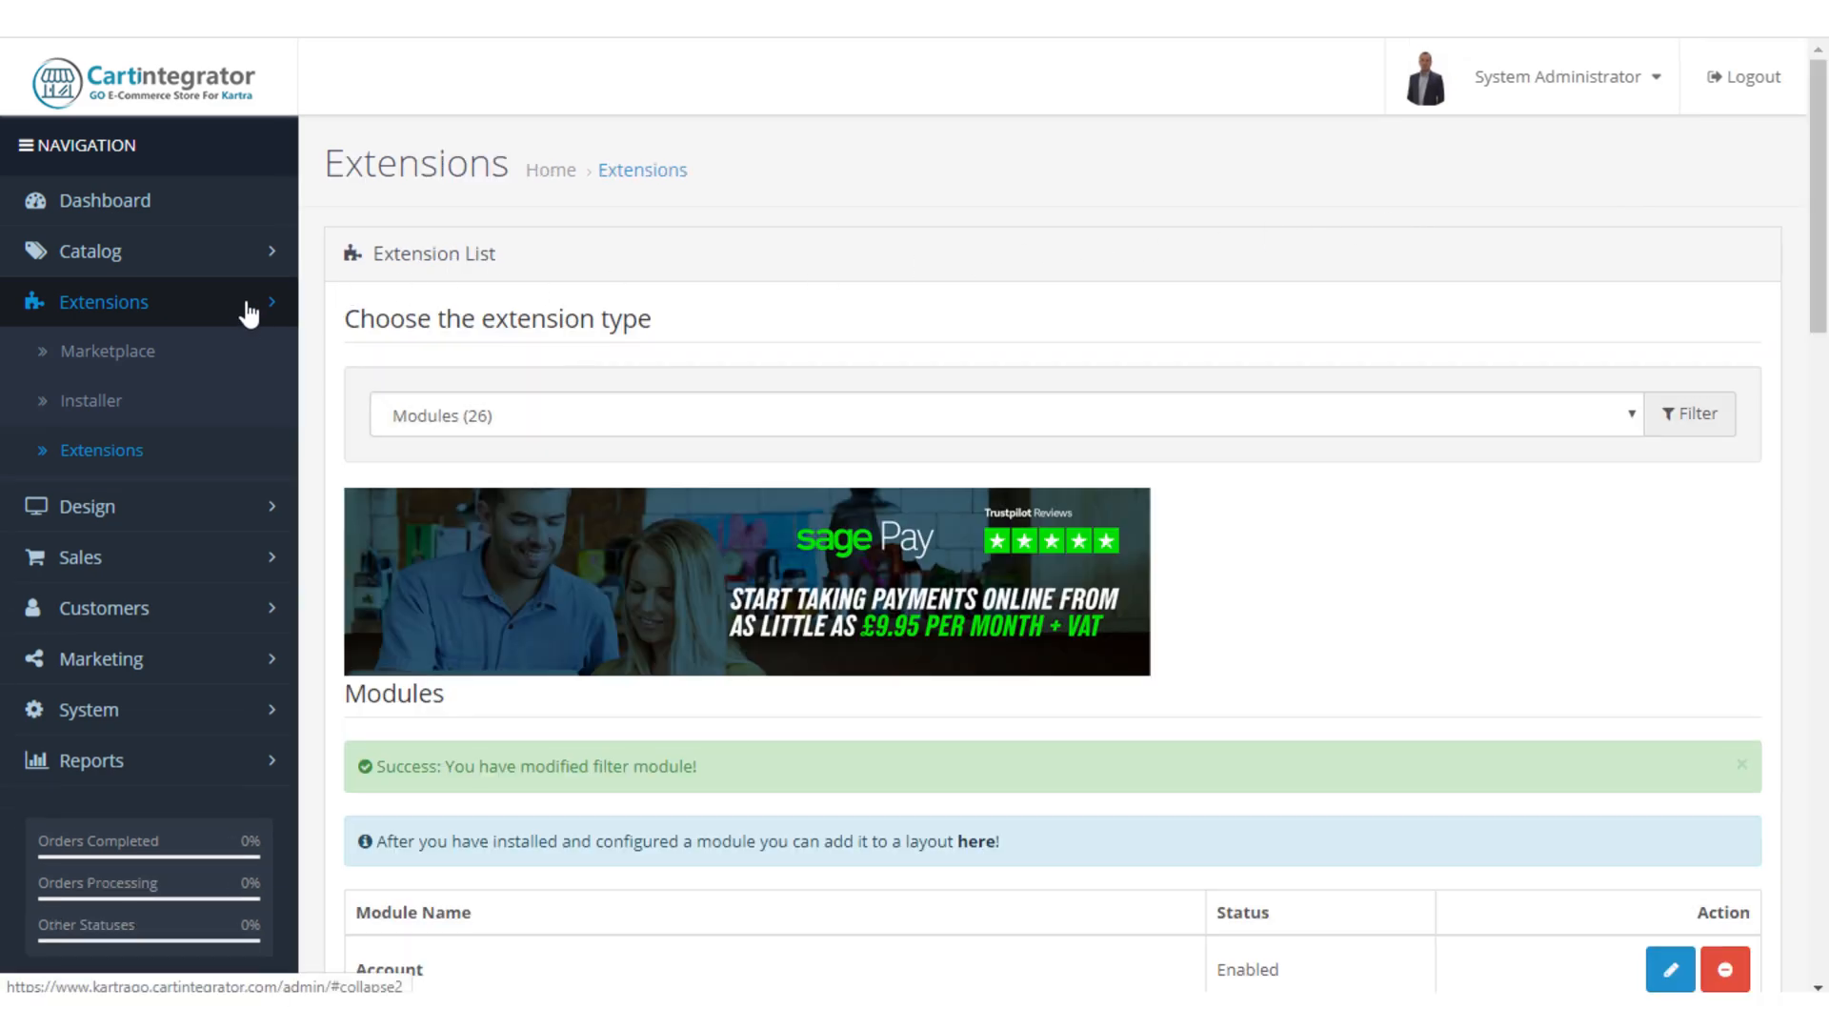
Start a new catalog filter and name its filter group Memory.
left_click(255, 286)
left_click(253, 267)
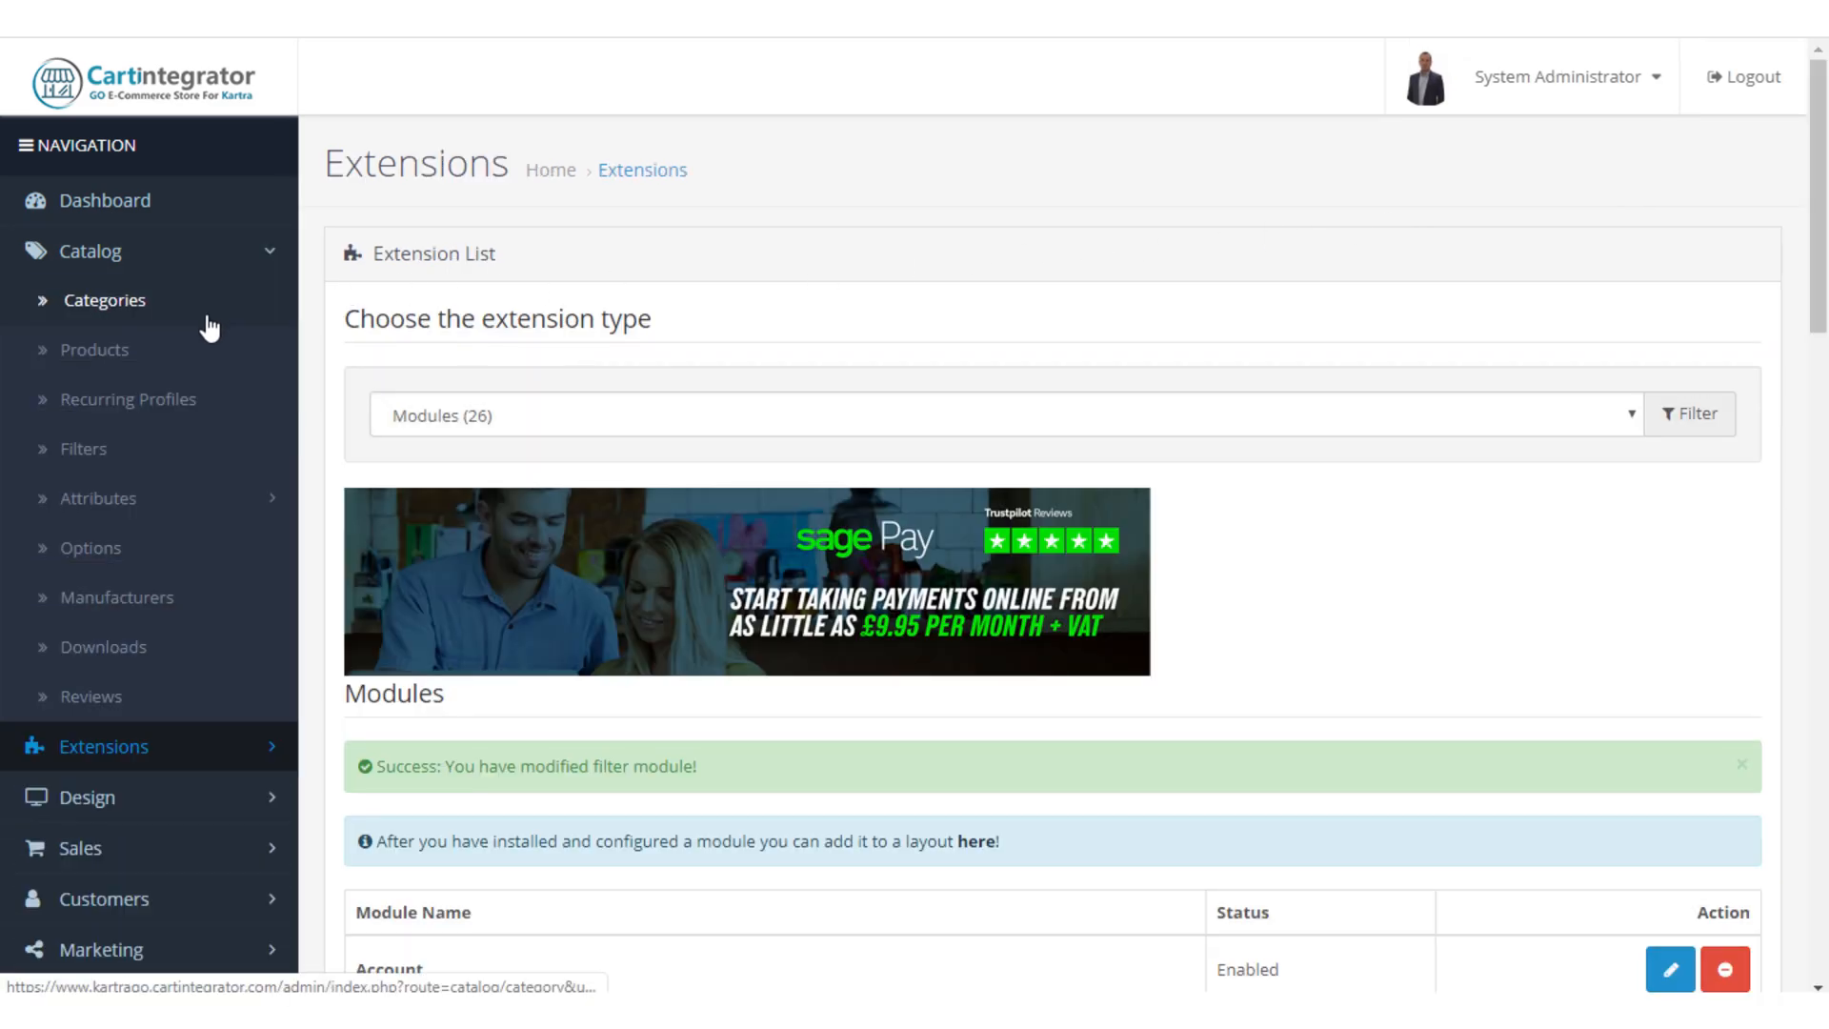
left_click(91, 457)
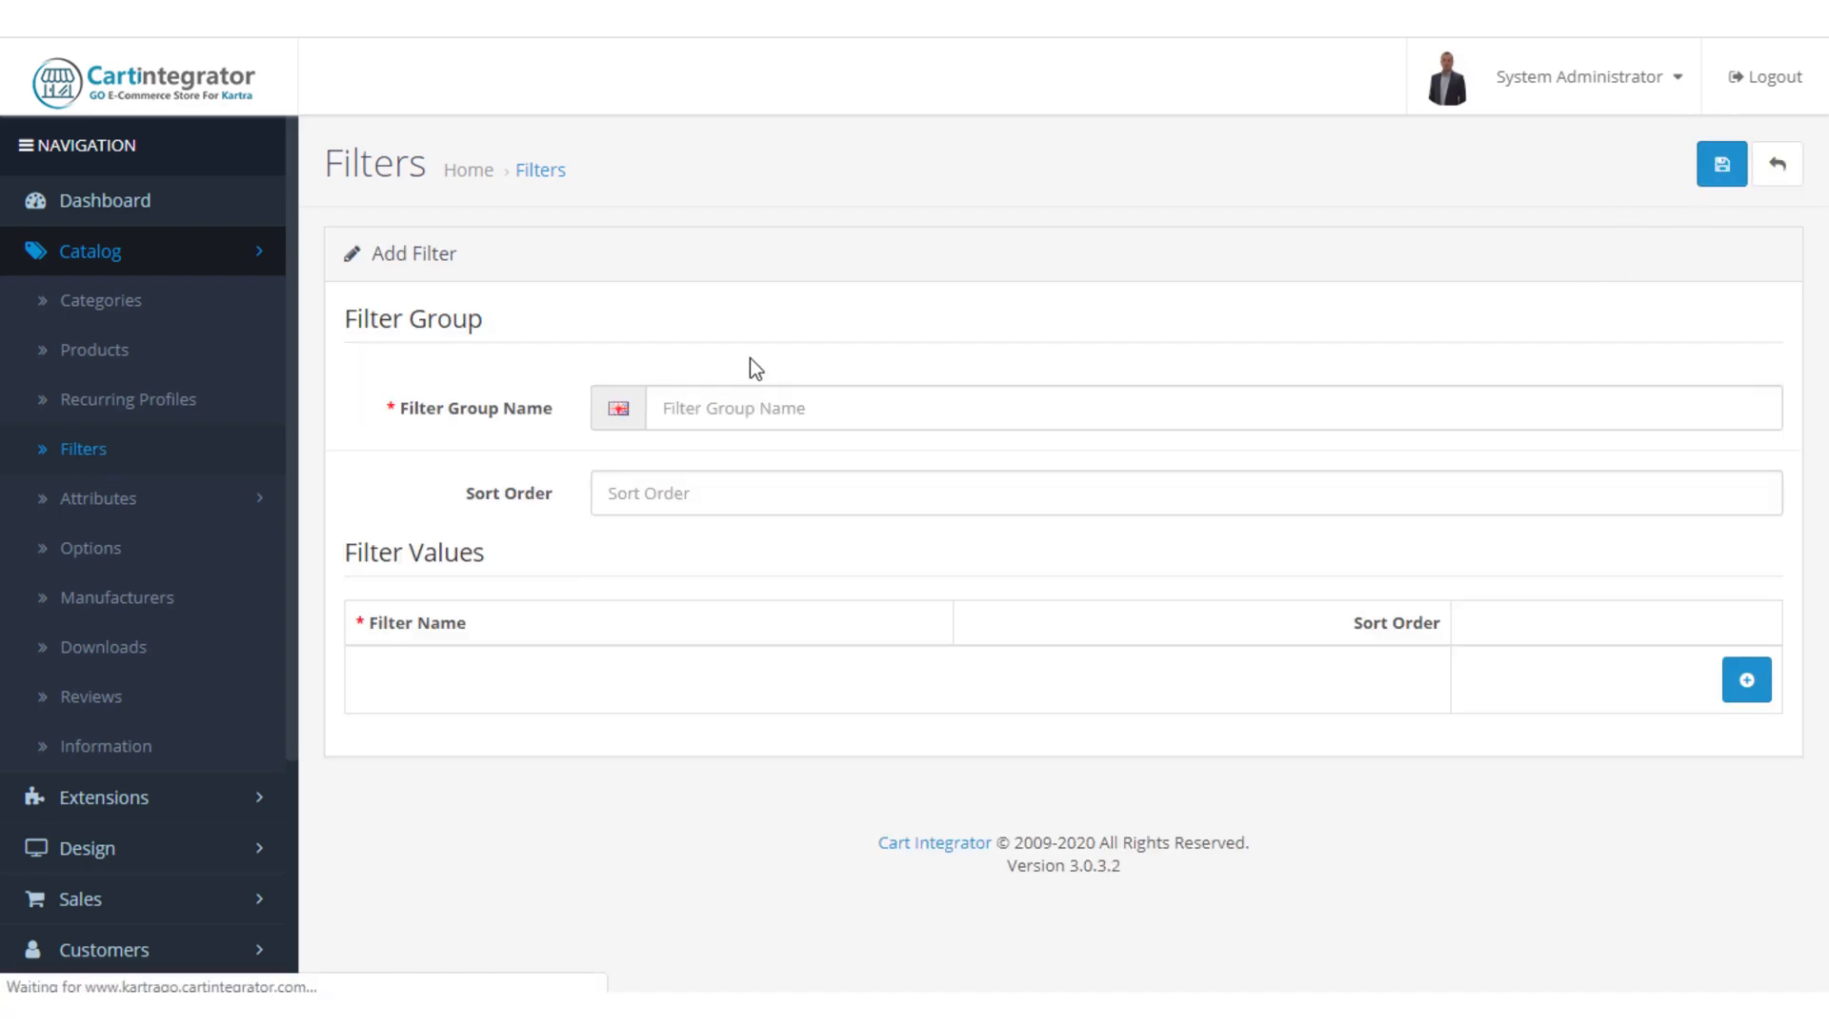
left_click(714, 412)
left_click(705, 470)
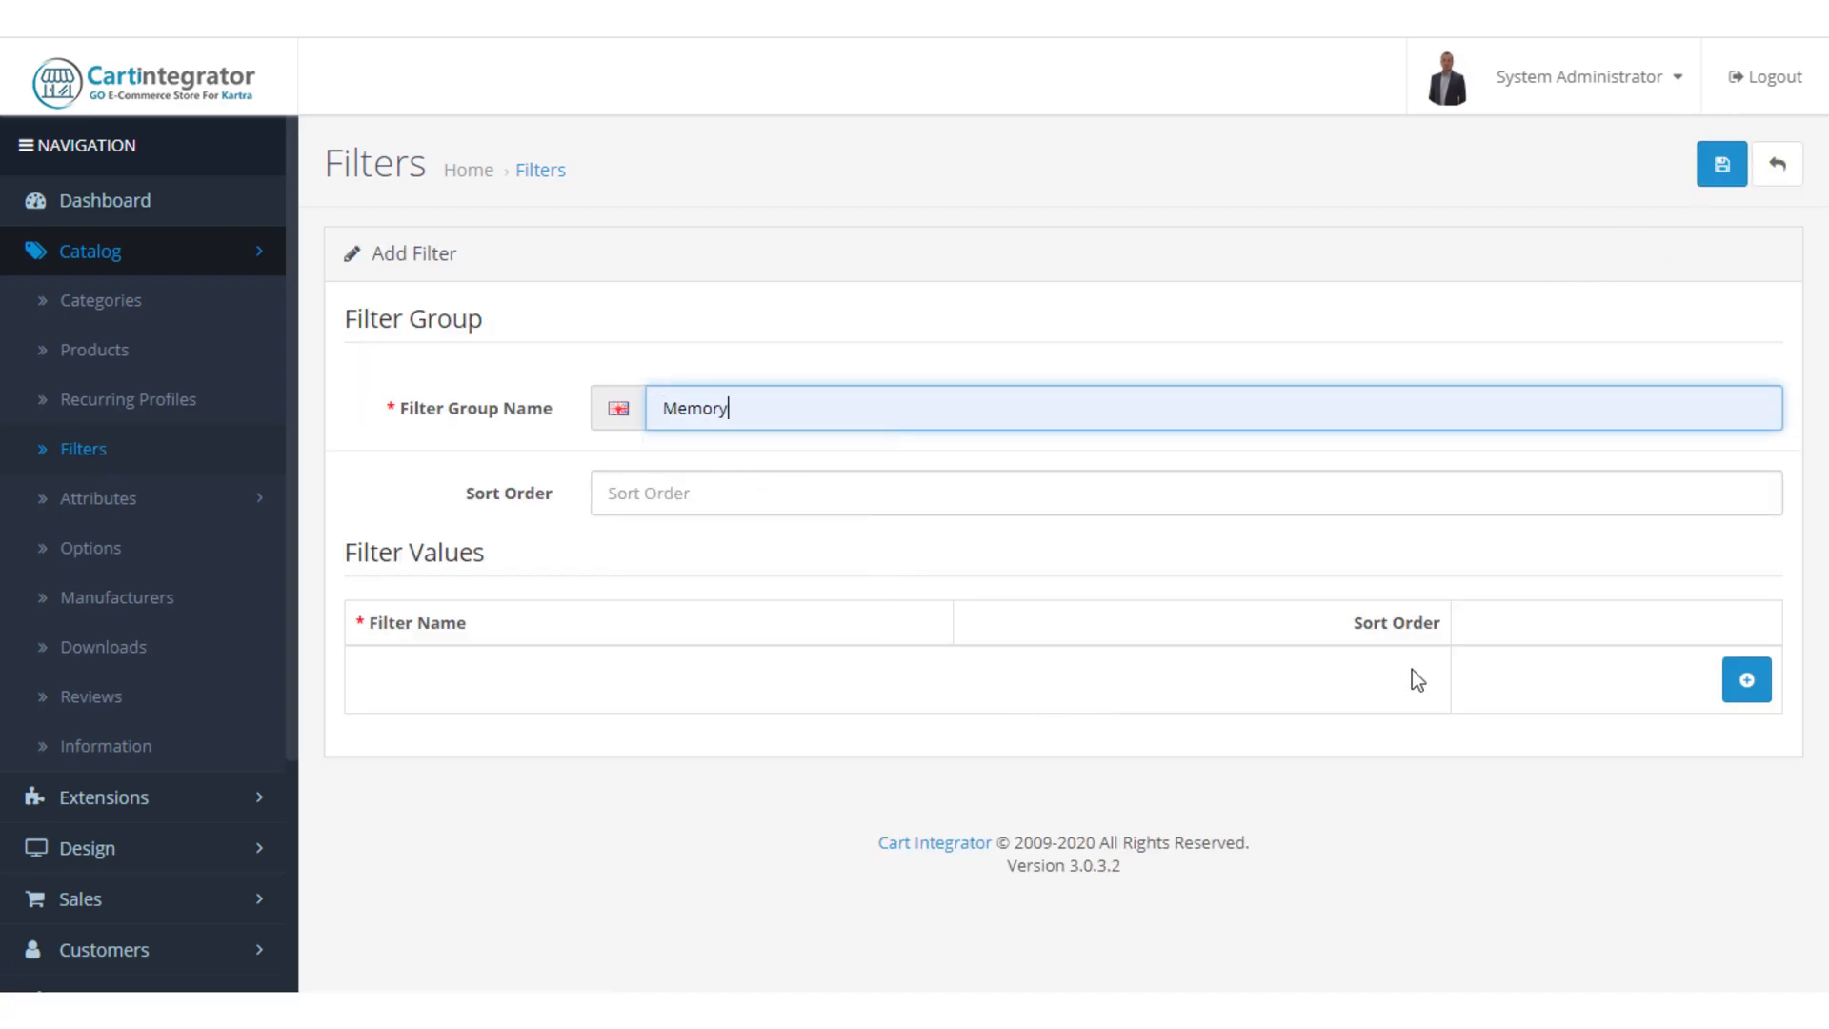
Add the filter values 32GB, 64GB and 128GB to the Memory group and save the filter.
left_click(1753, 688)
left_click(678, 688)
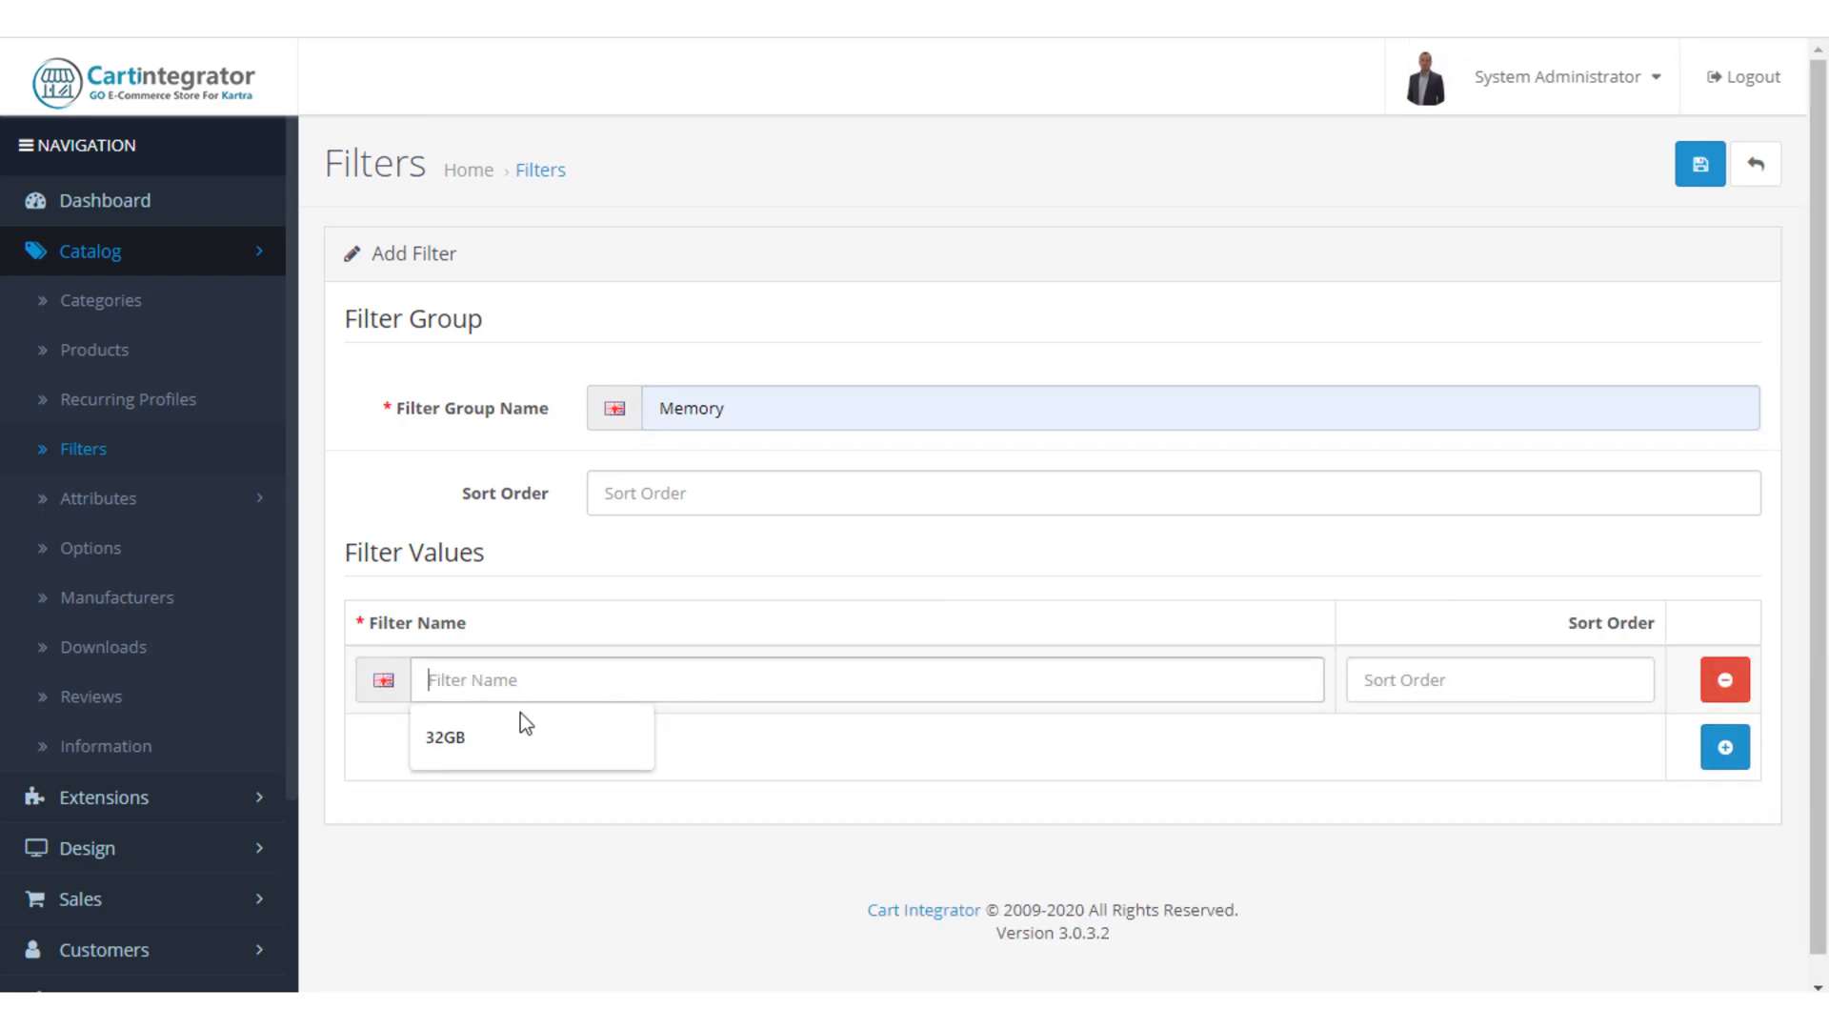
left_click(572, 719)
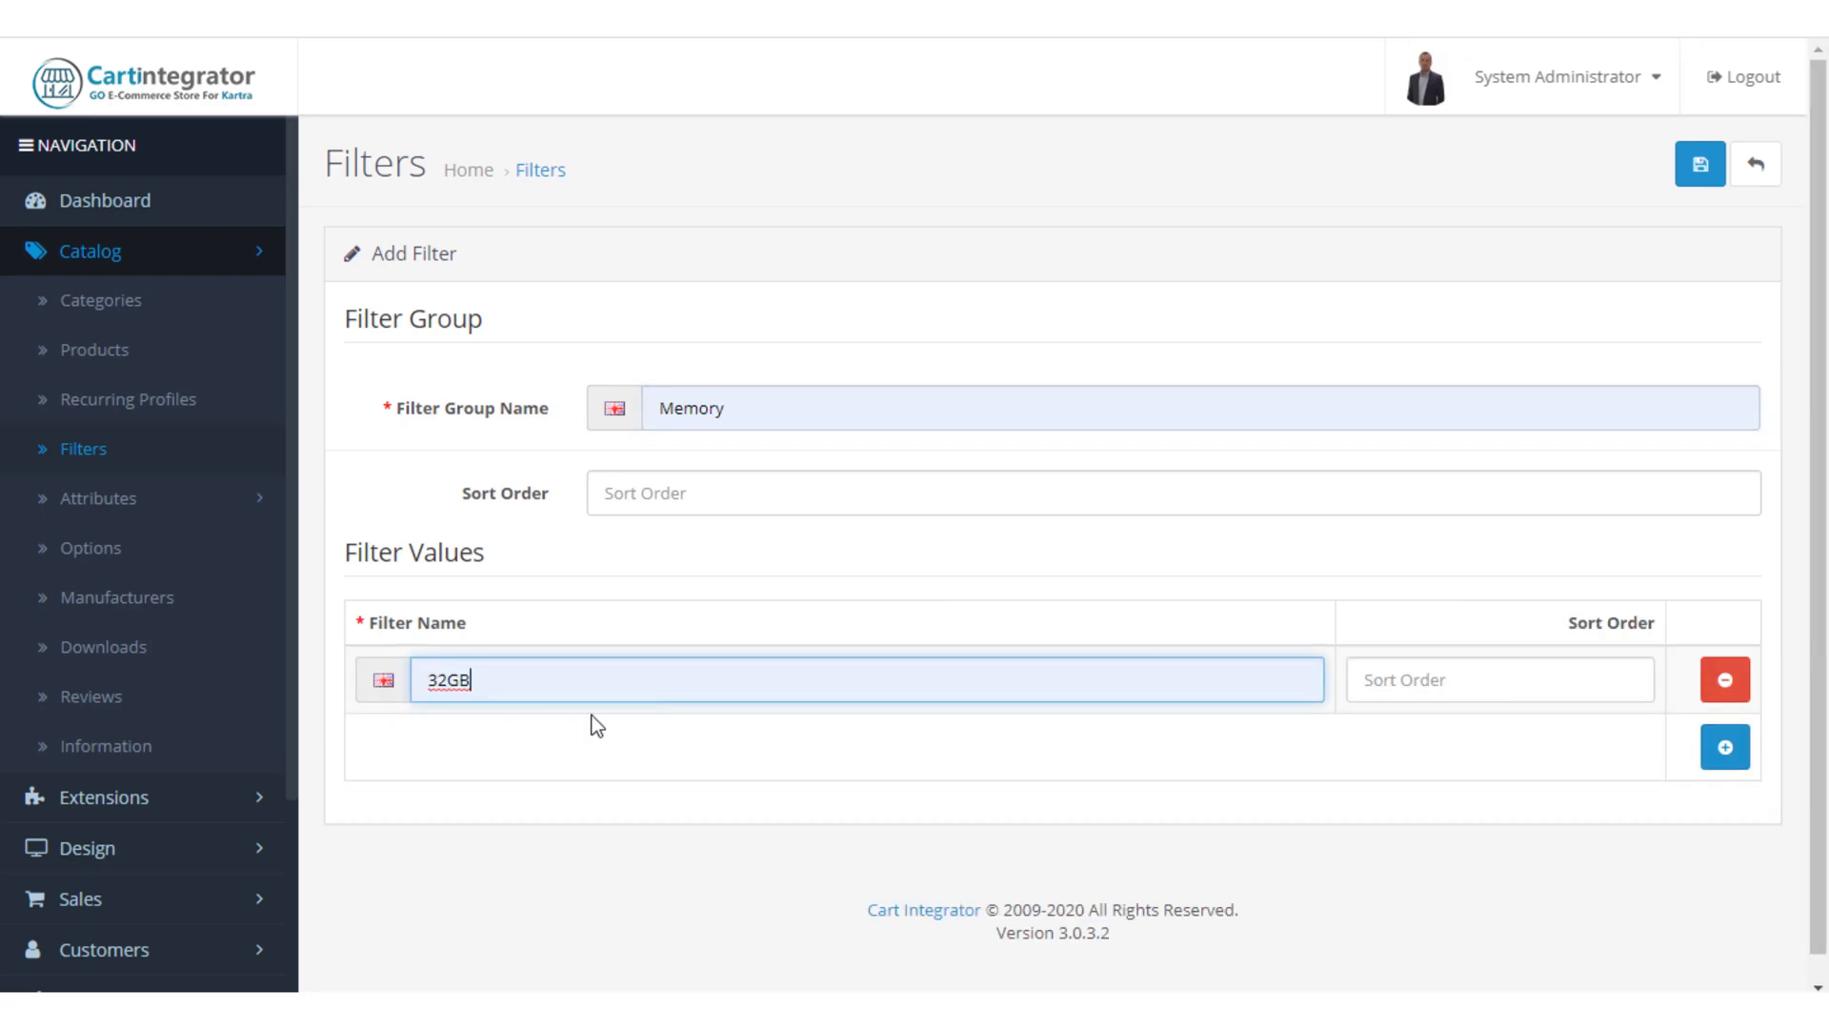
left_click(1726, 747)
left_click(721, 752)
left_click(604, 796)
left_click(1726, 814)
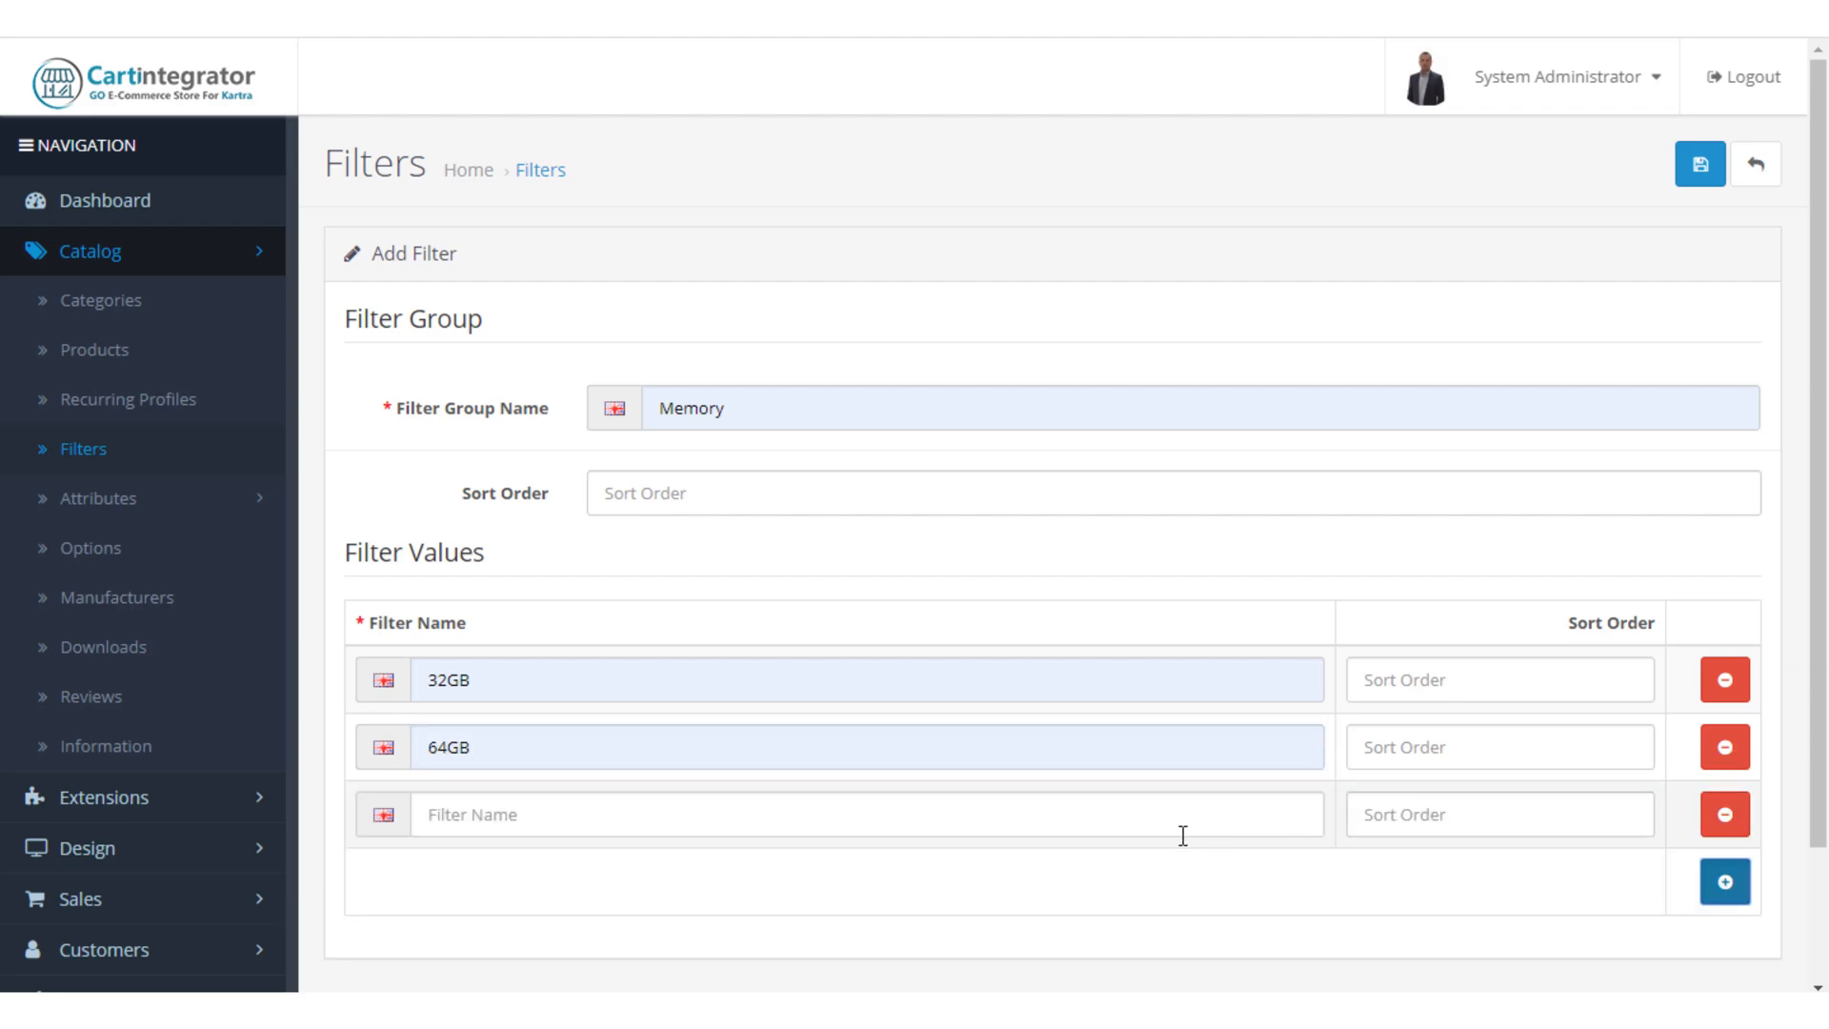
left_click(851, 824)
left_click(591, 874)
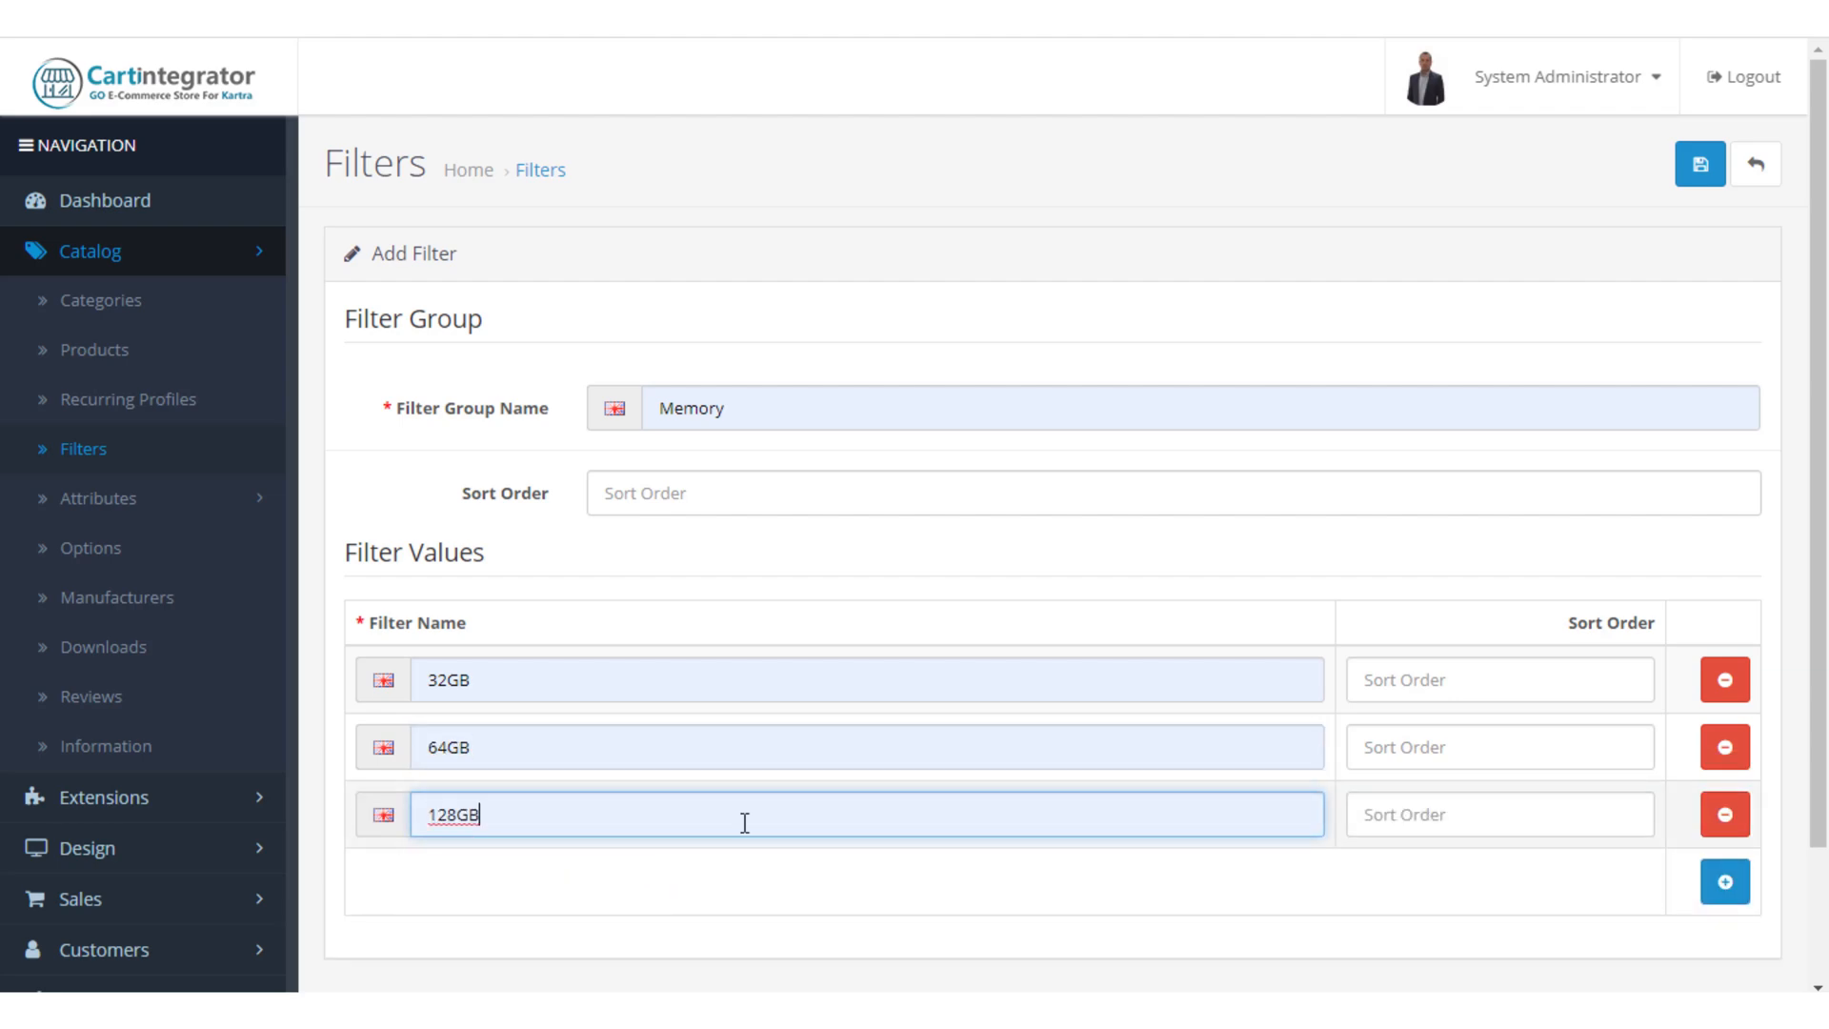
left_click(1698, 169)
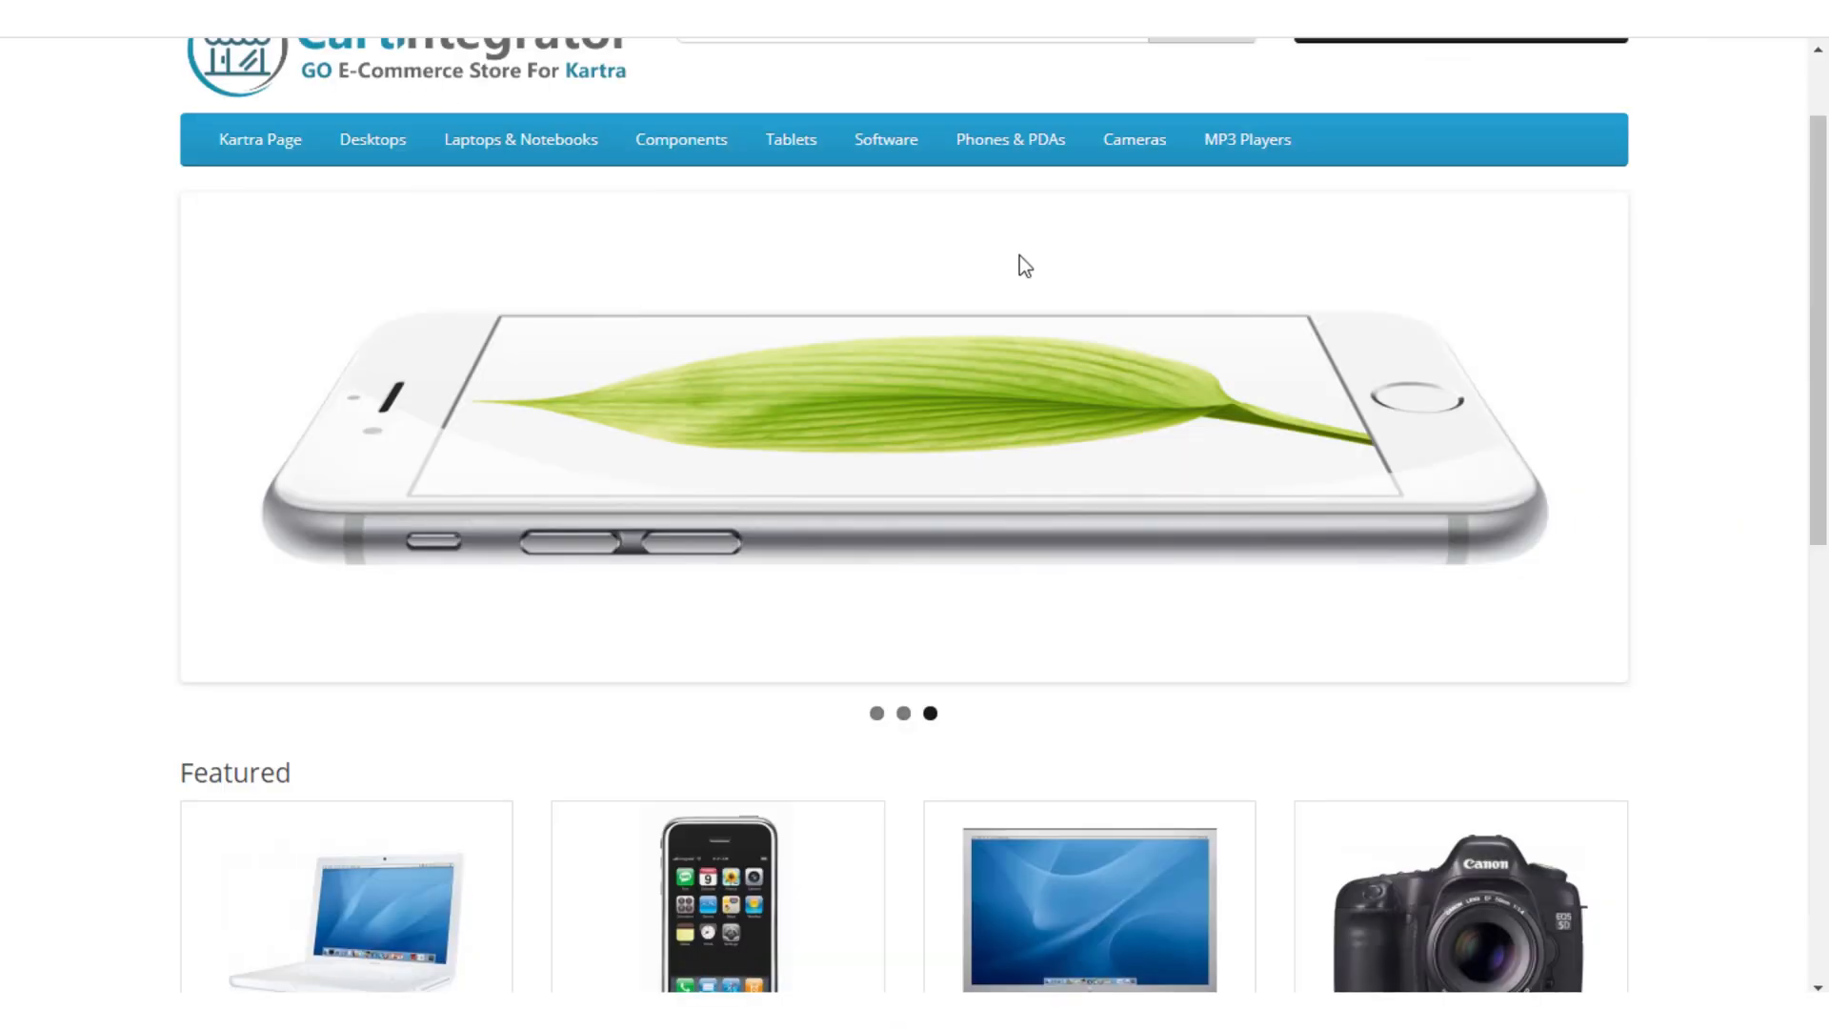
Switch to the storefront and examine the Cameras category page's products and side column.
mouse_move(1247, 145)
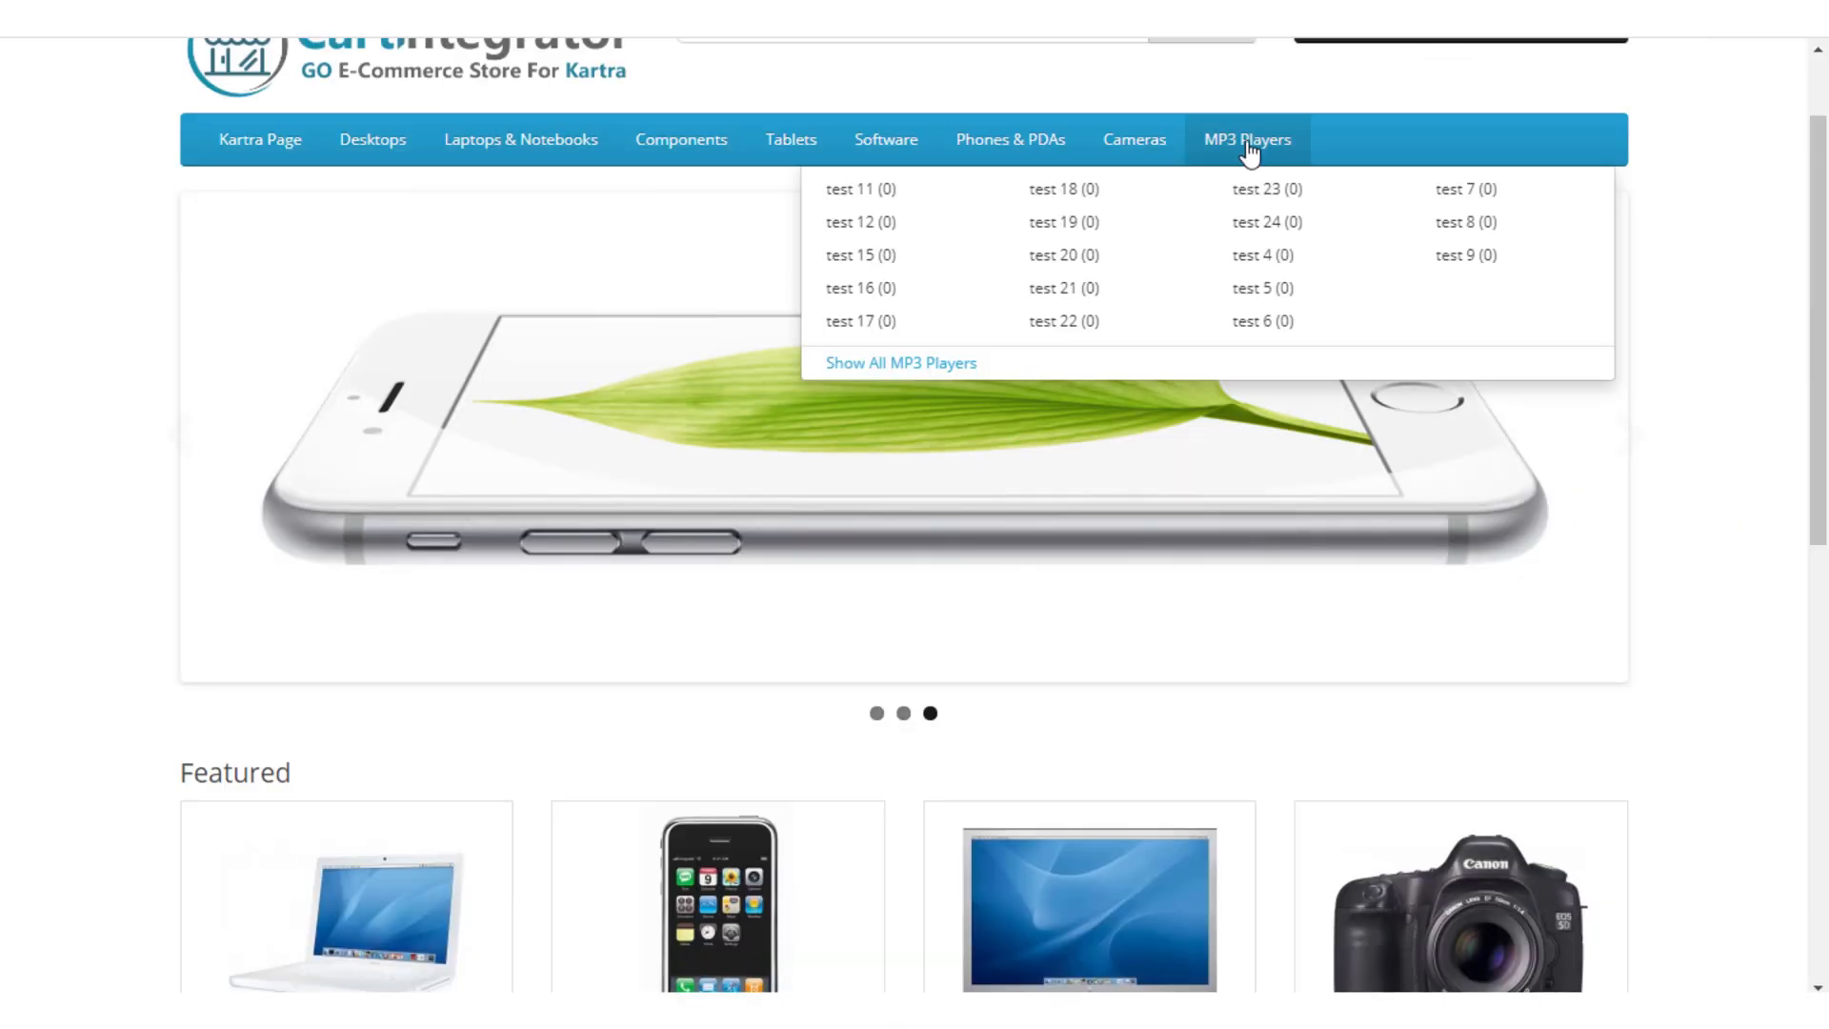
left_click(1107, 147)
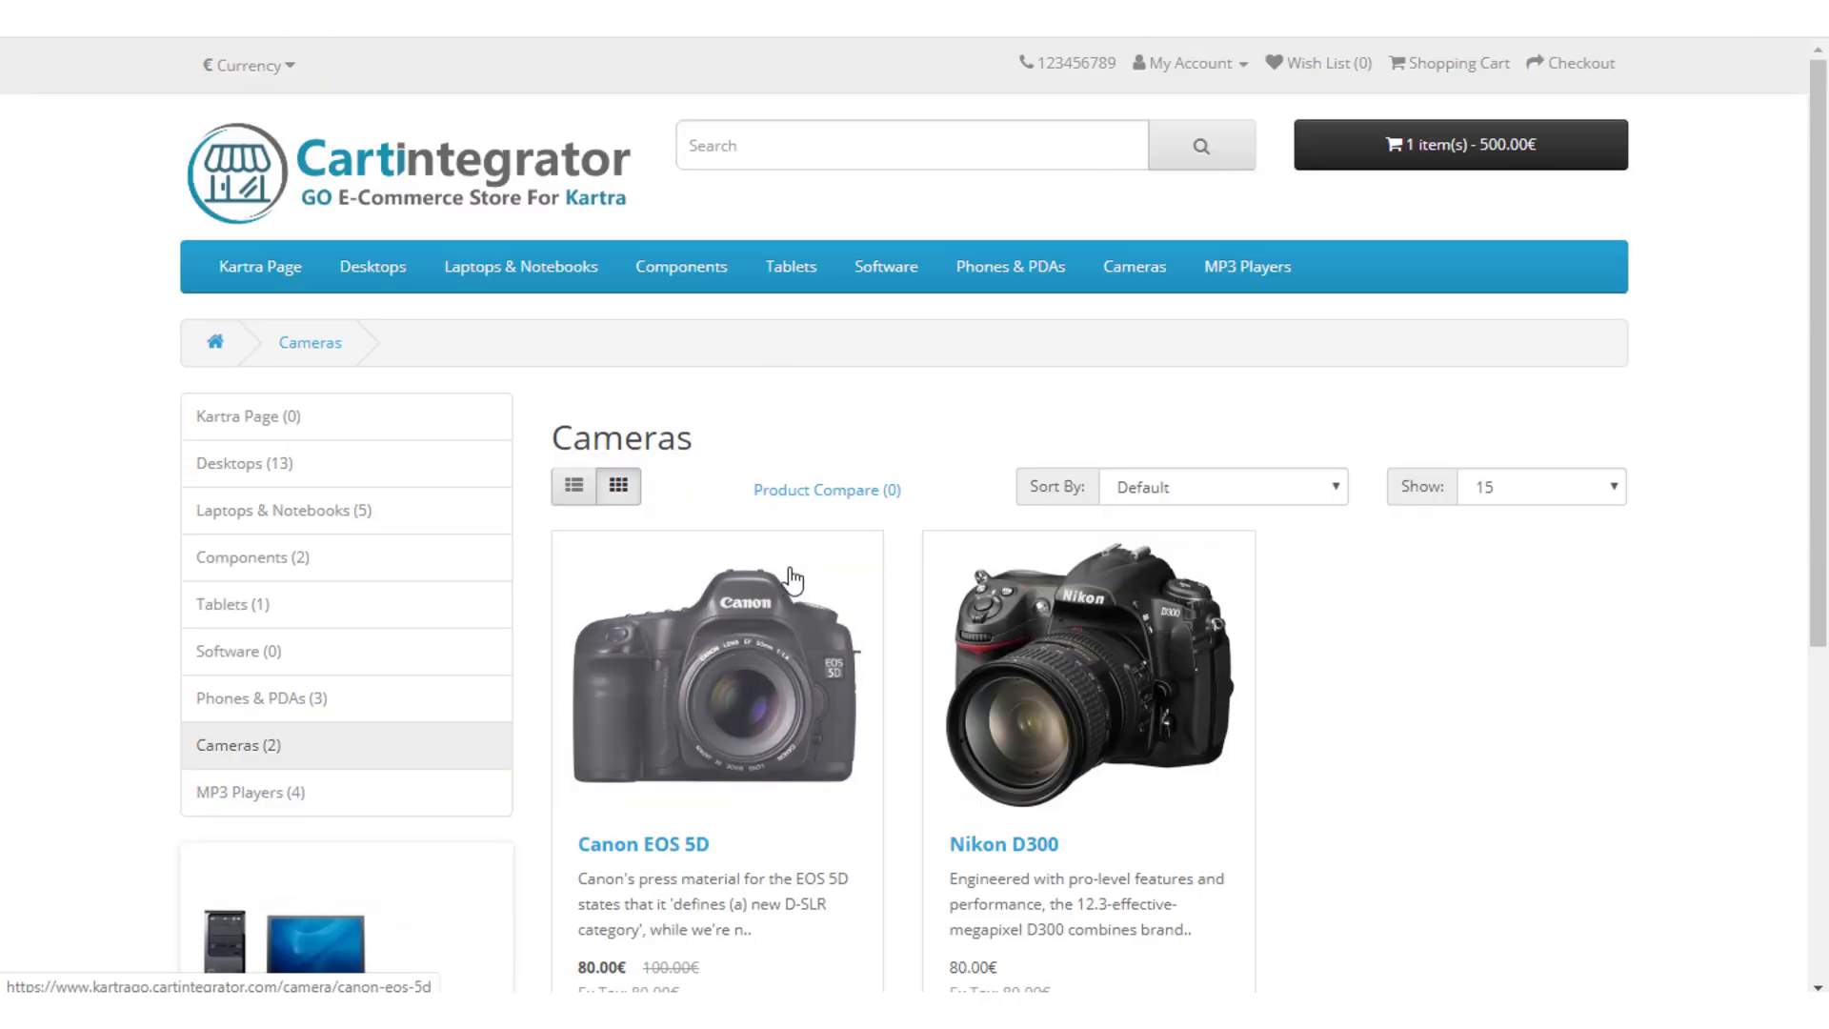
scroll(794, 583, "down", 3)
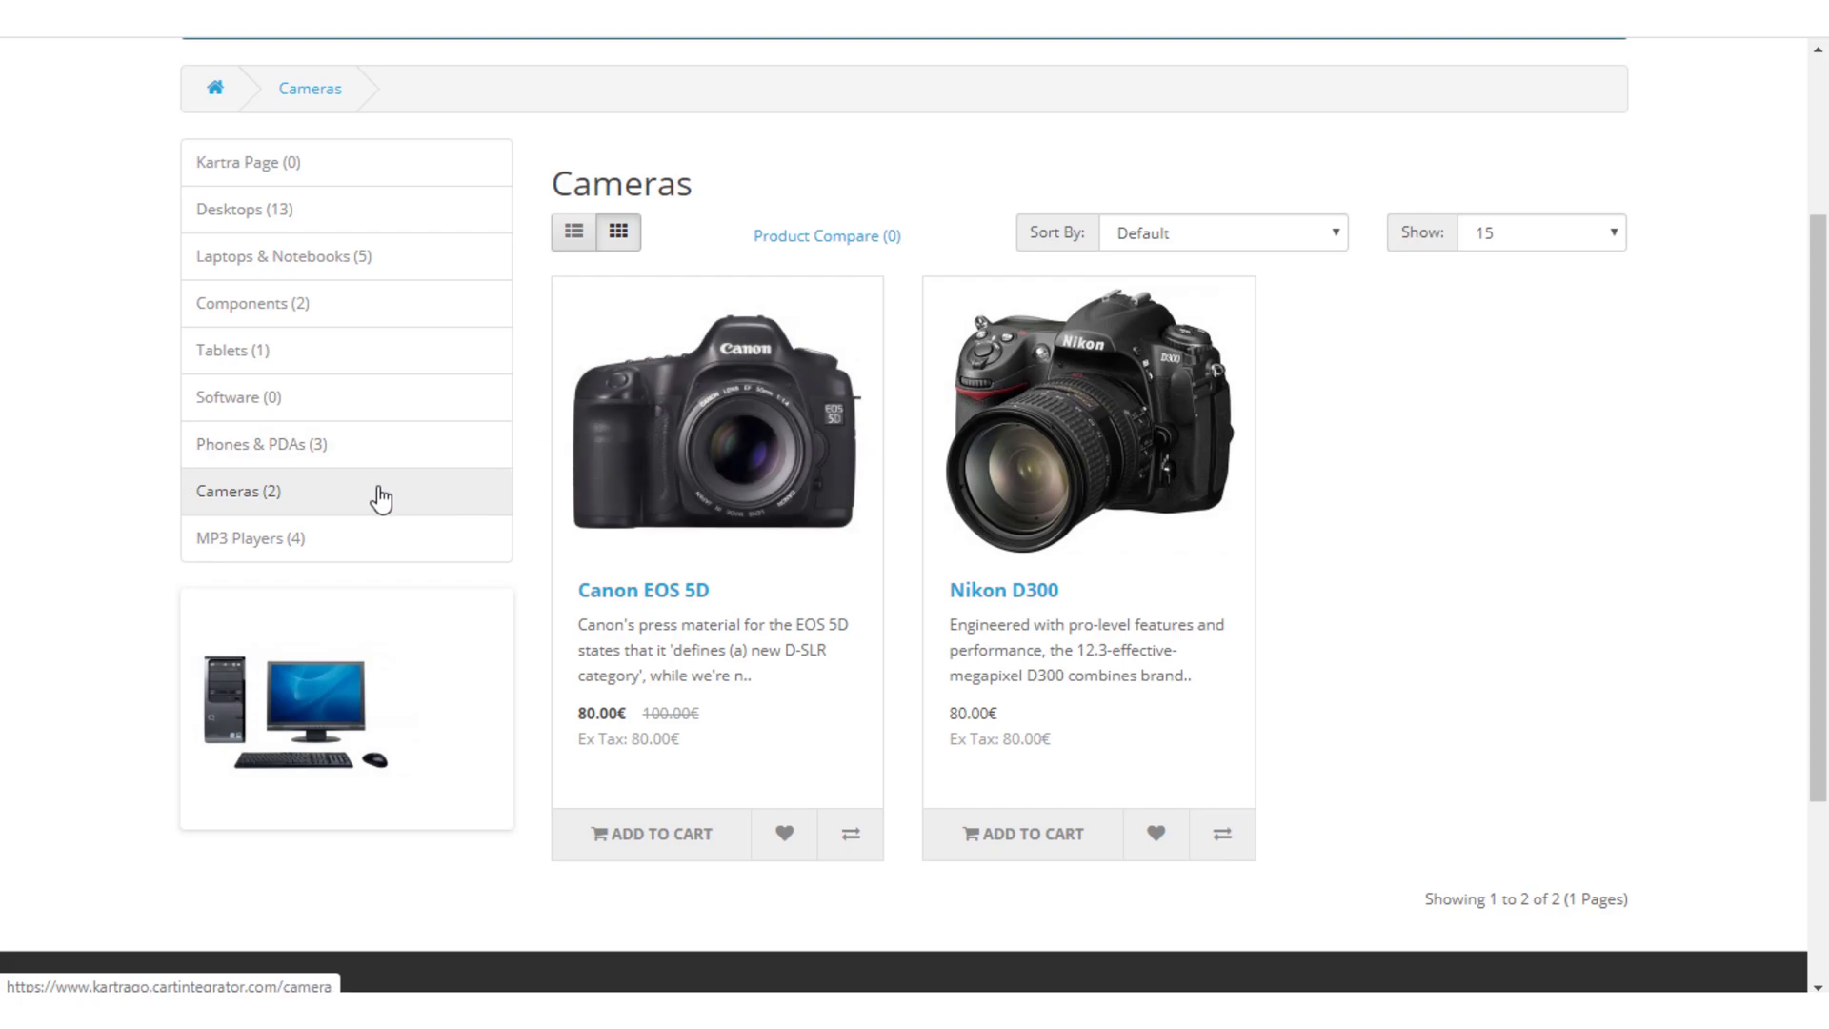
scroll(381, 496, "down", 2)
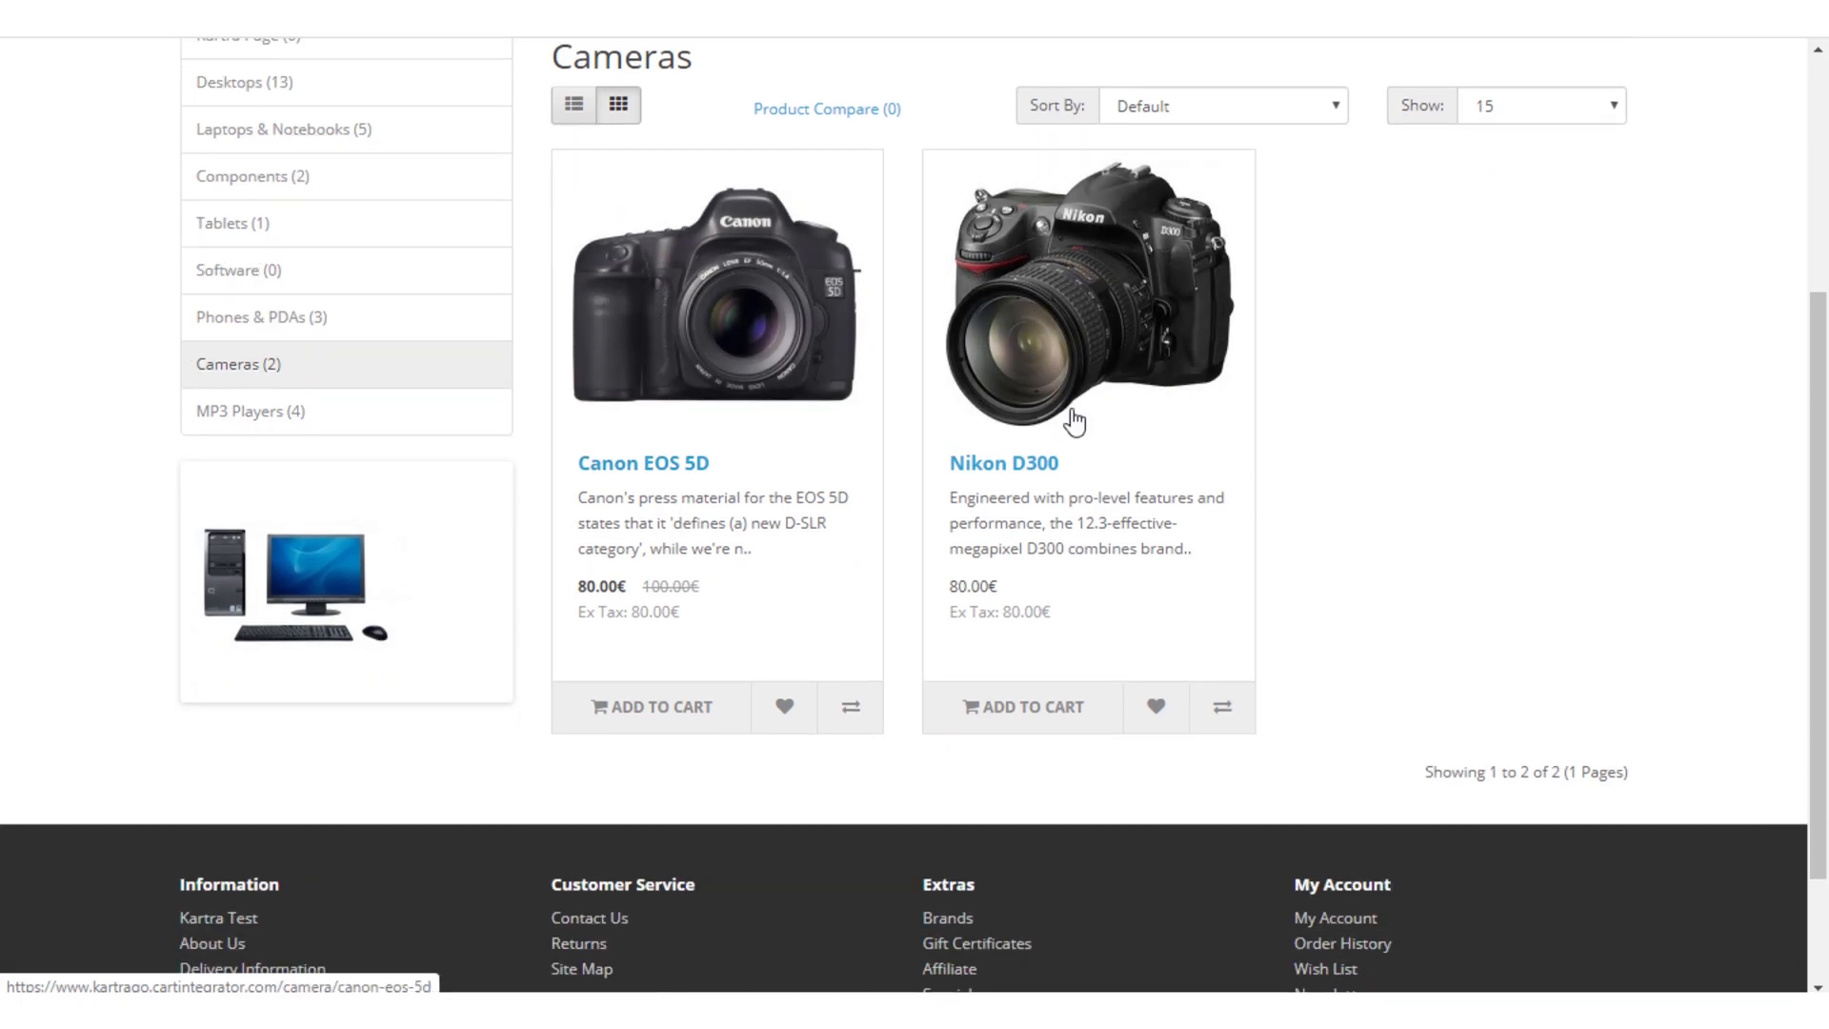
scroll(1171, 445, "up", 2)
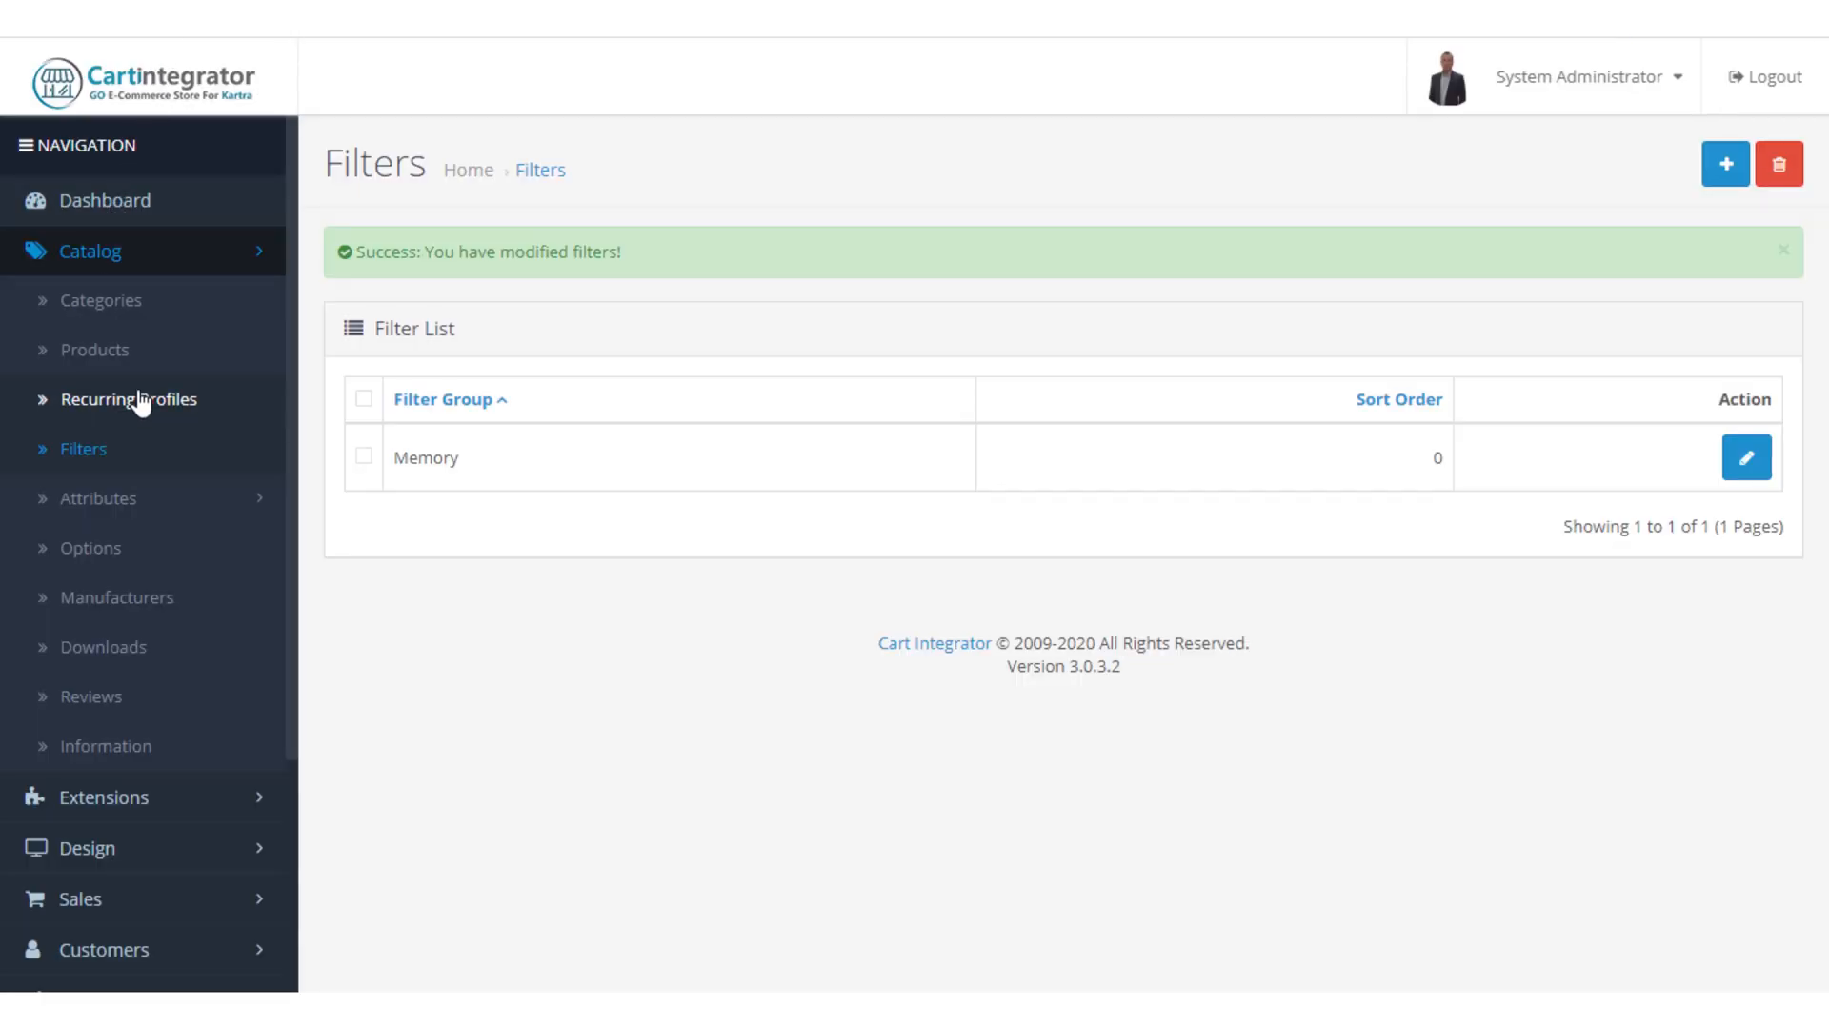
Assign the Memory filters 128GB, 32GB and 64GB to the Cameras category in the store admin and save it.
left_click(131, 325)
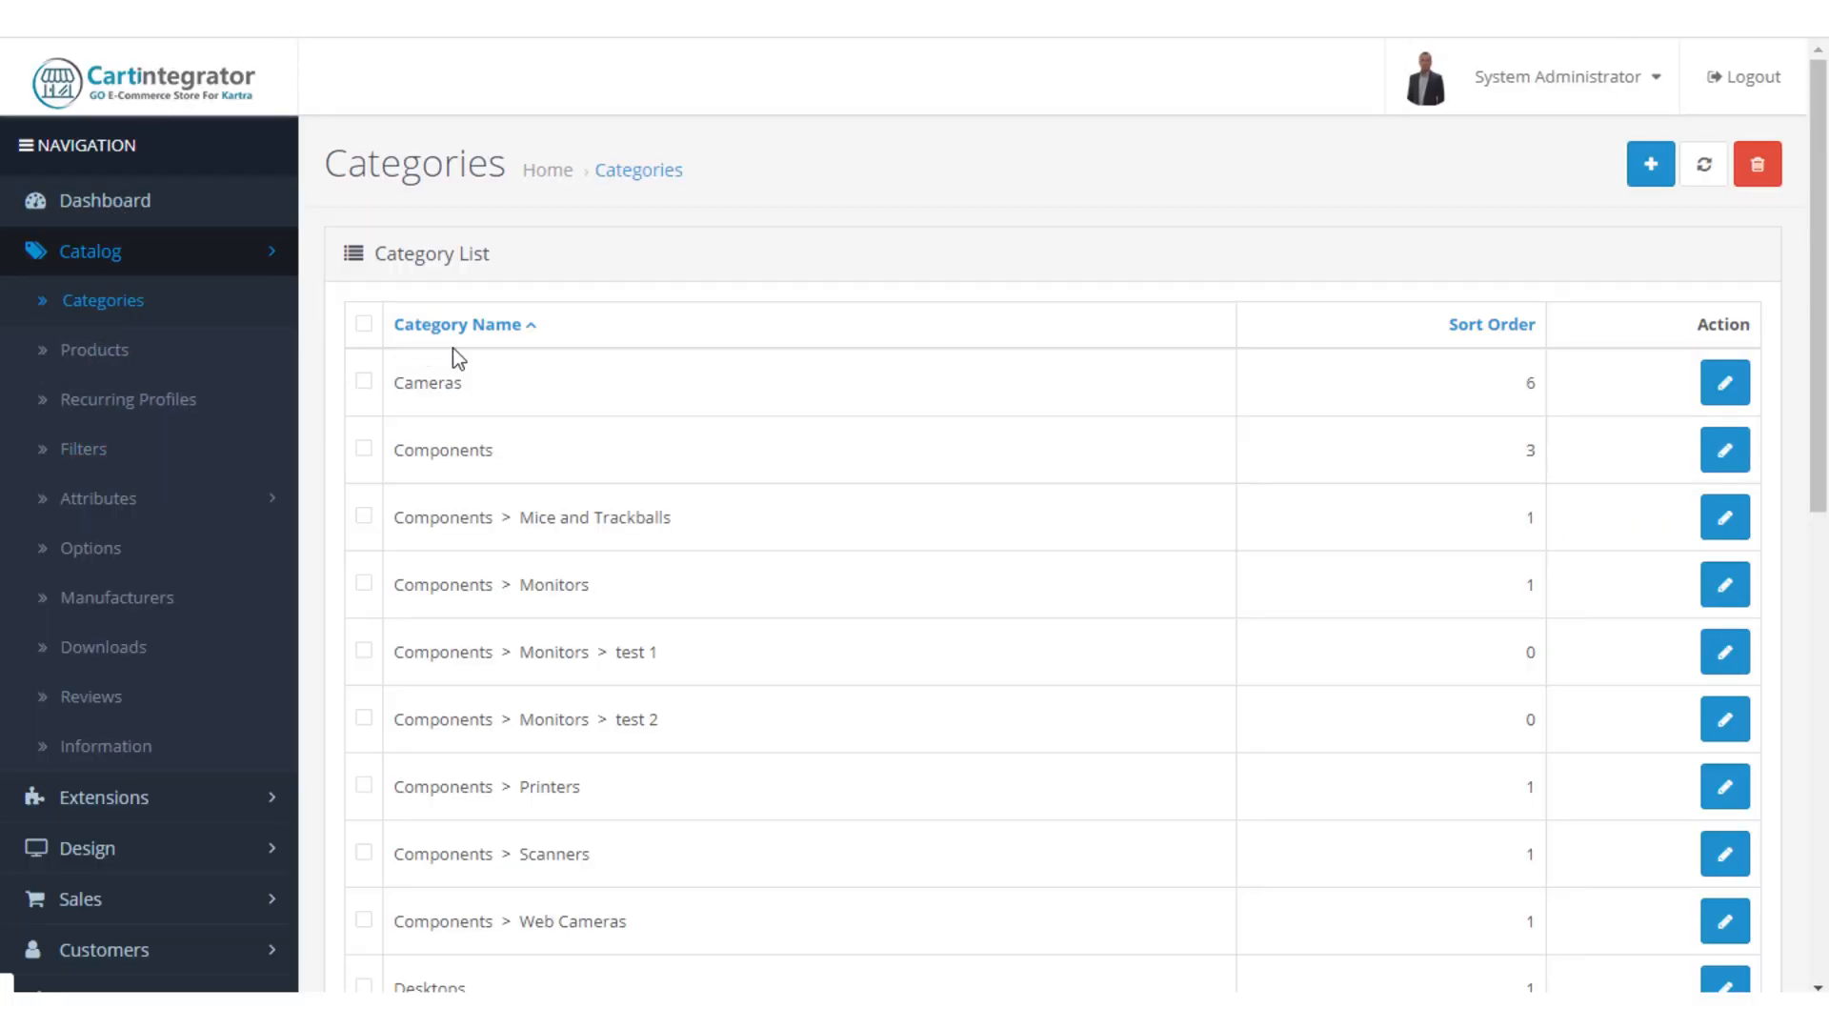
left_click(1725, 386)
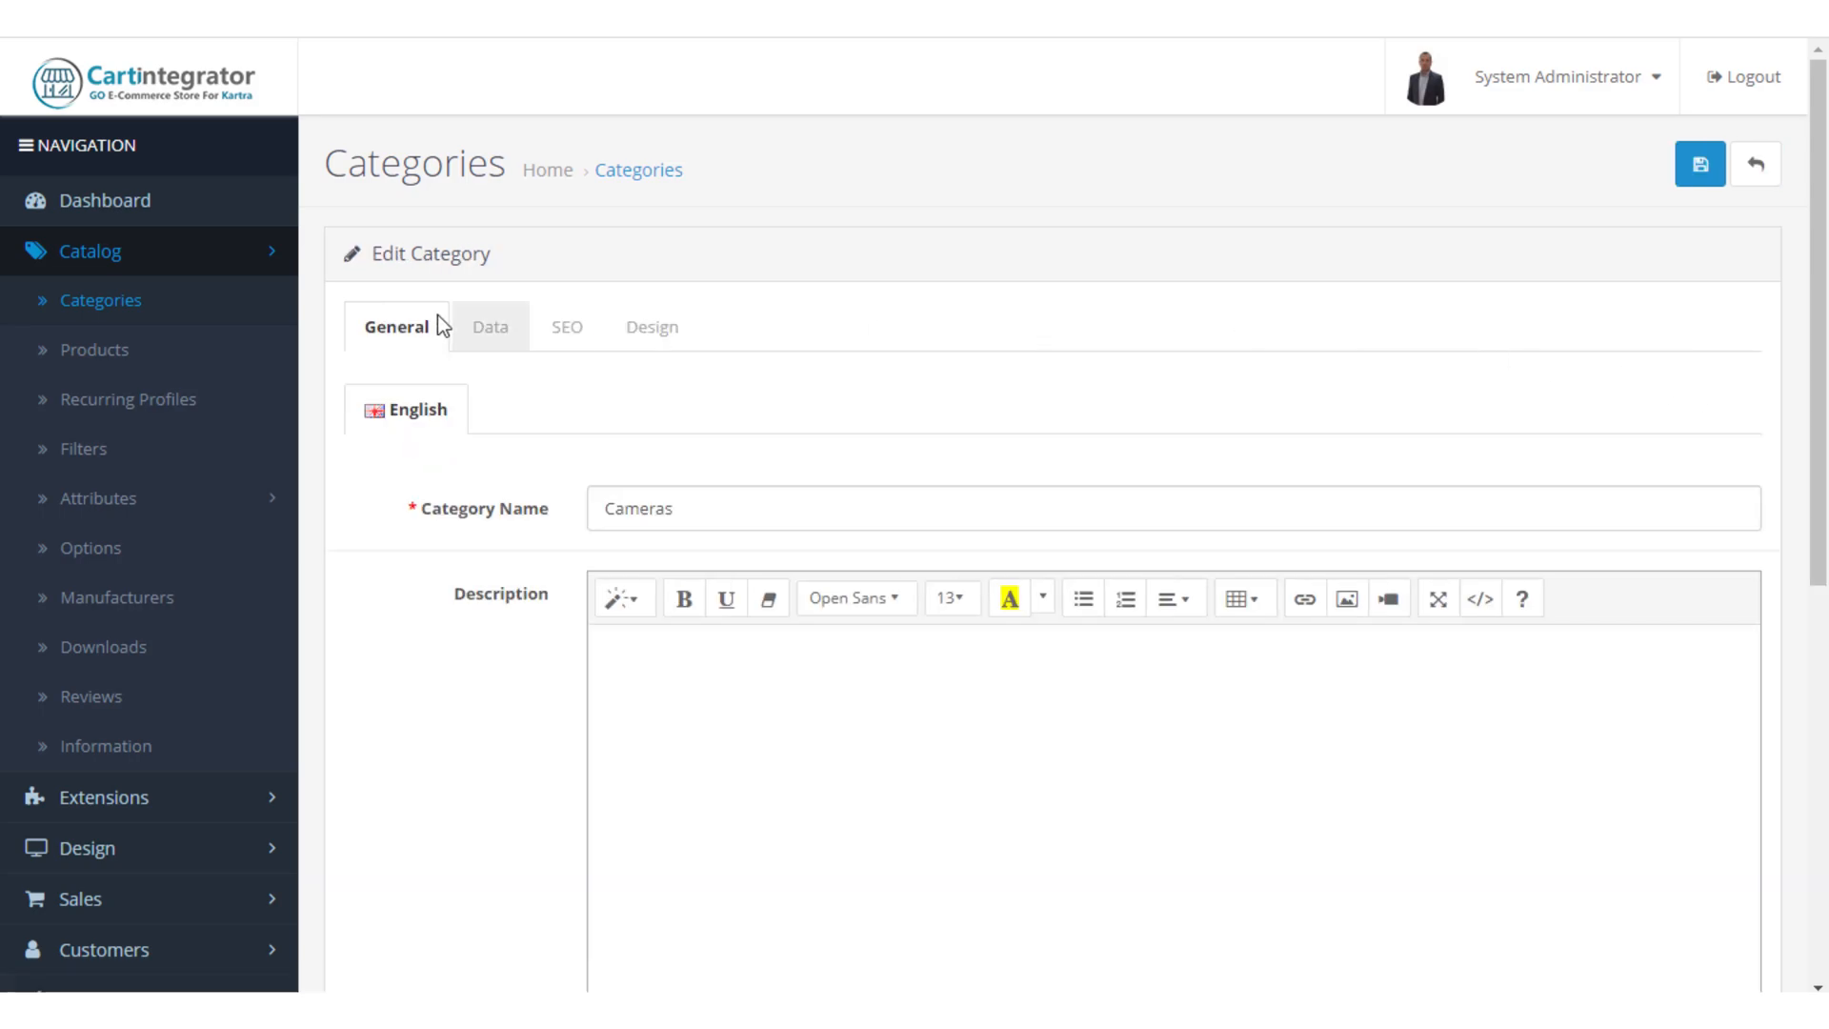
left_click(515, 341)
left_click(727, 516)
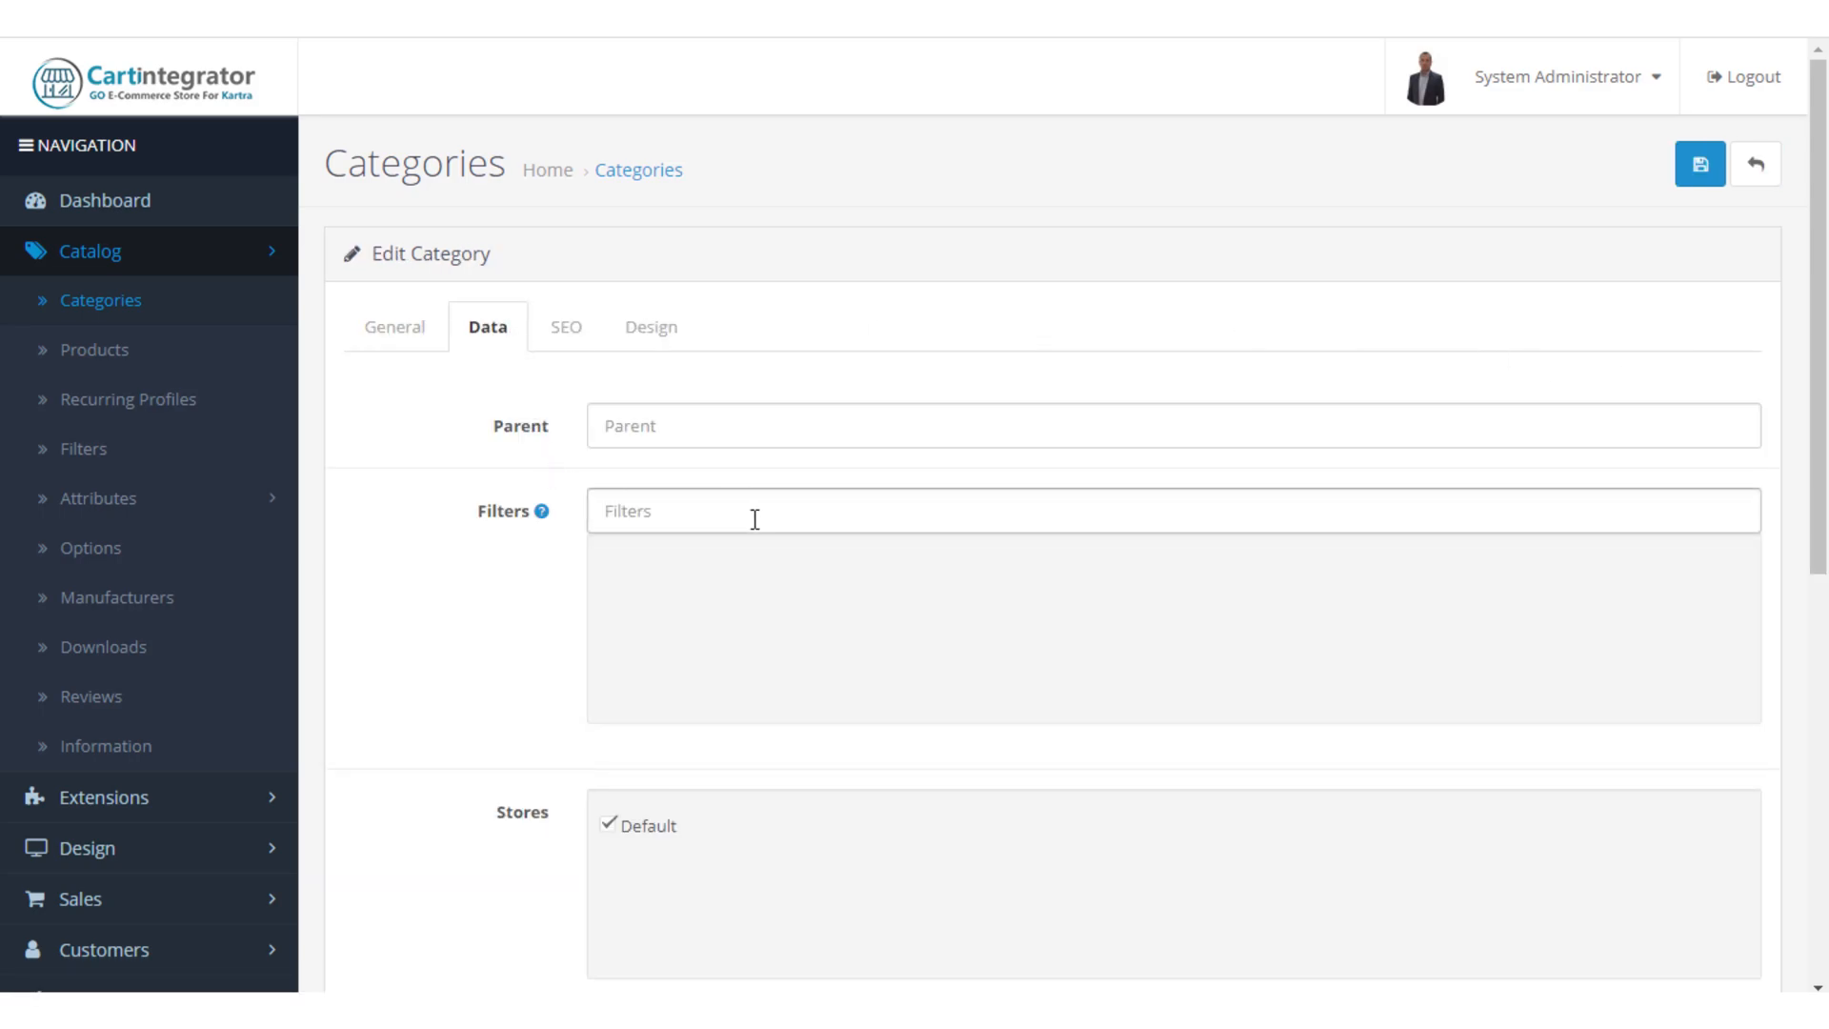
left_click(702, 564)
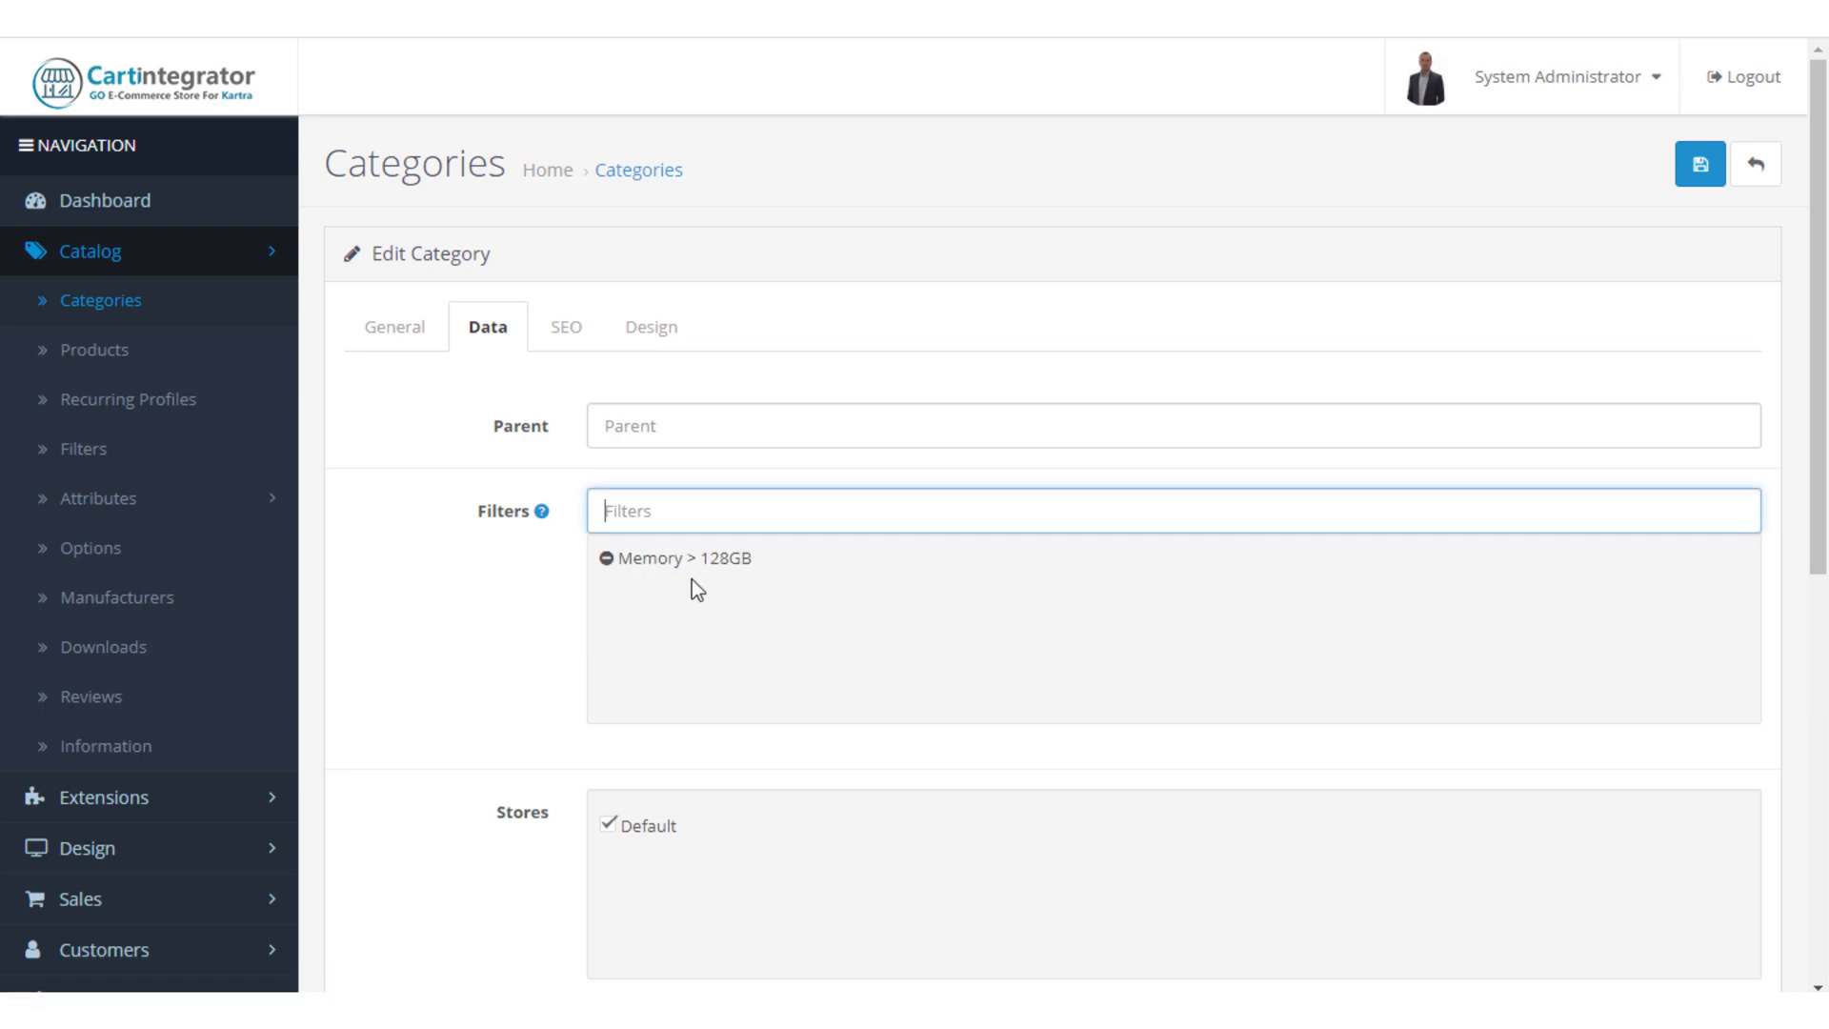
left_click(670, 596)
left_click(691, 526)
left_click(680, 633)
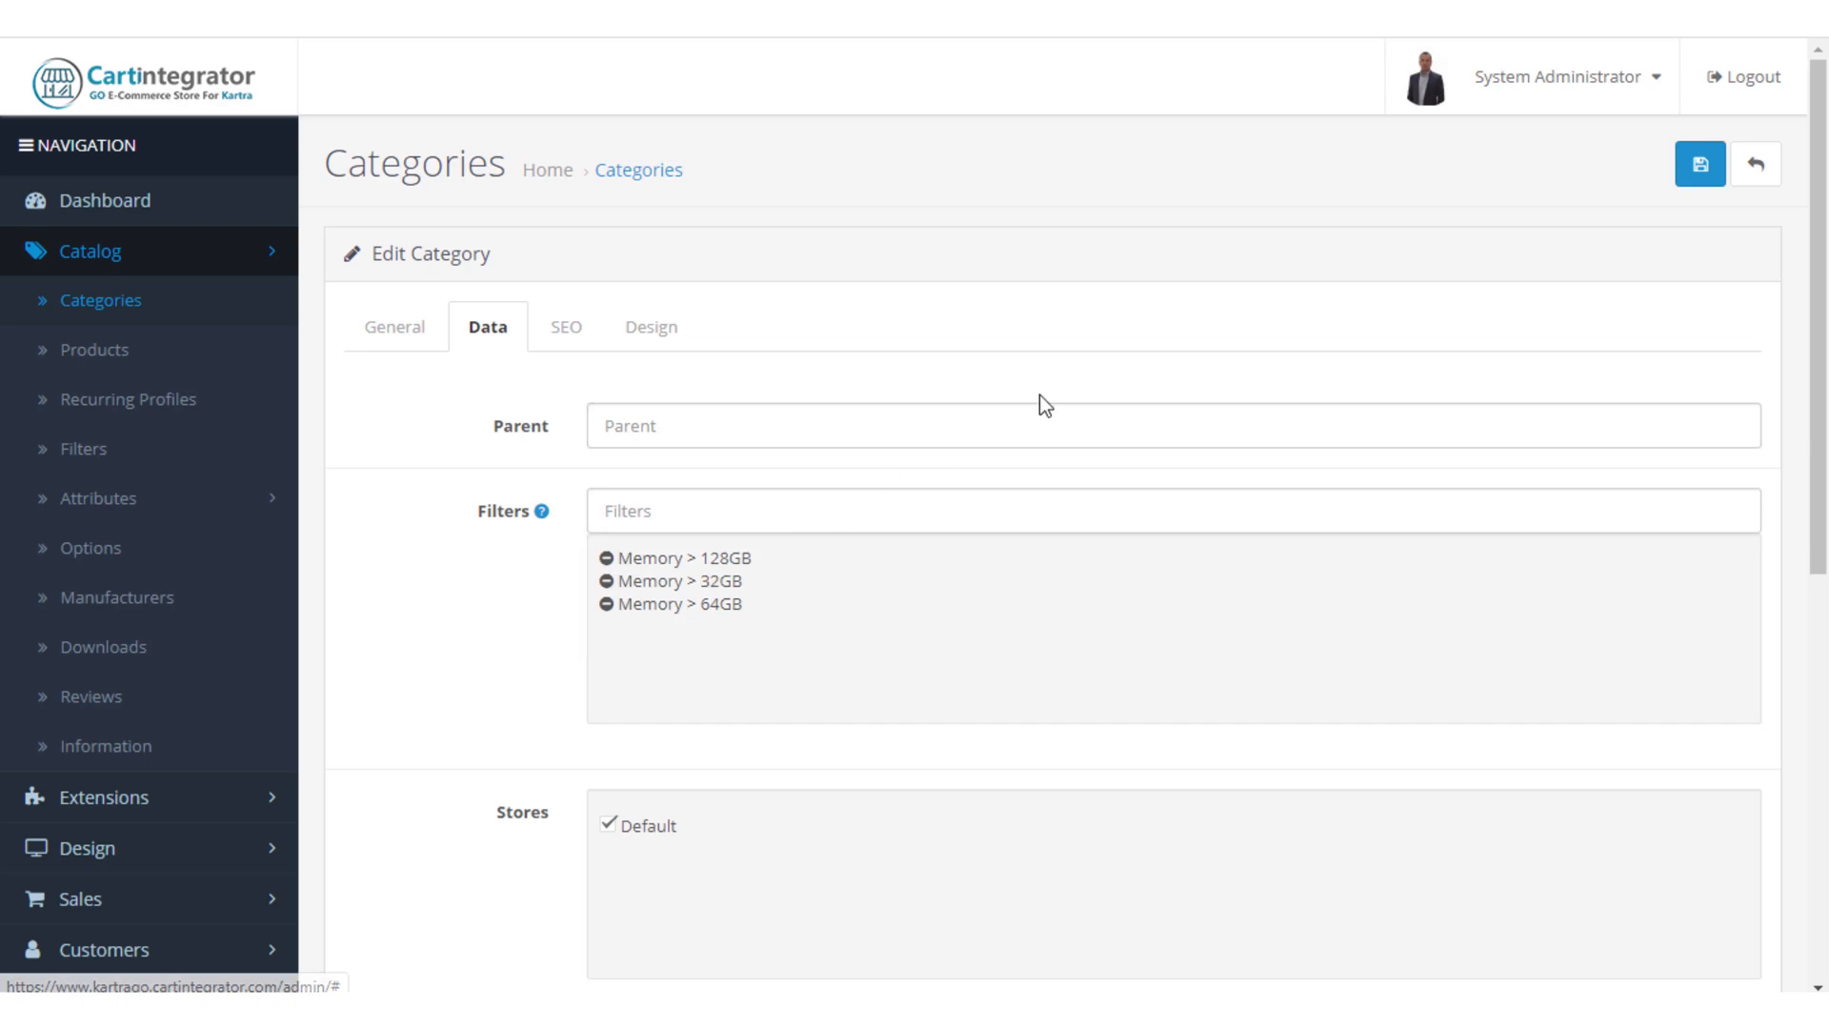
left_click(1700, 169)
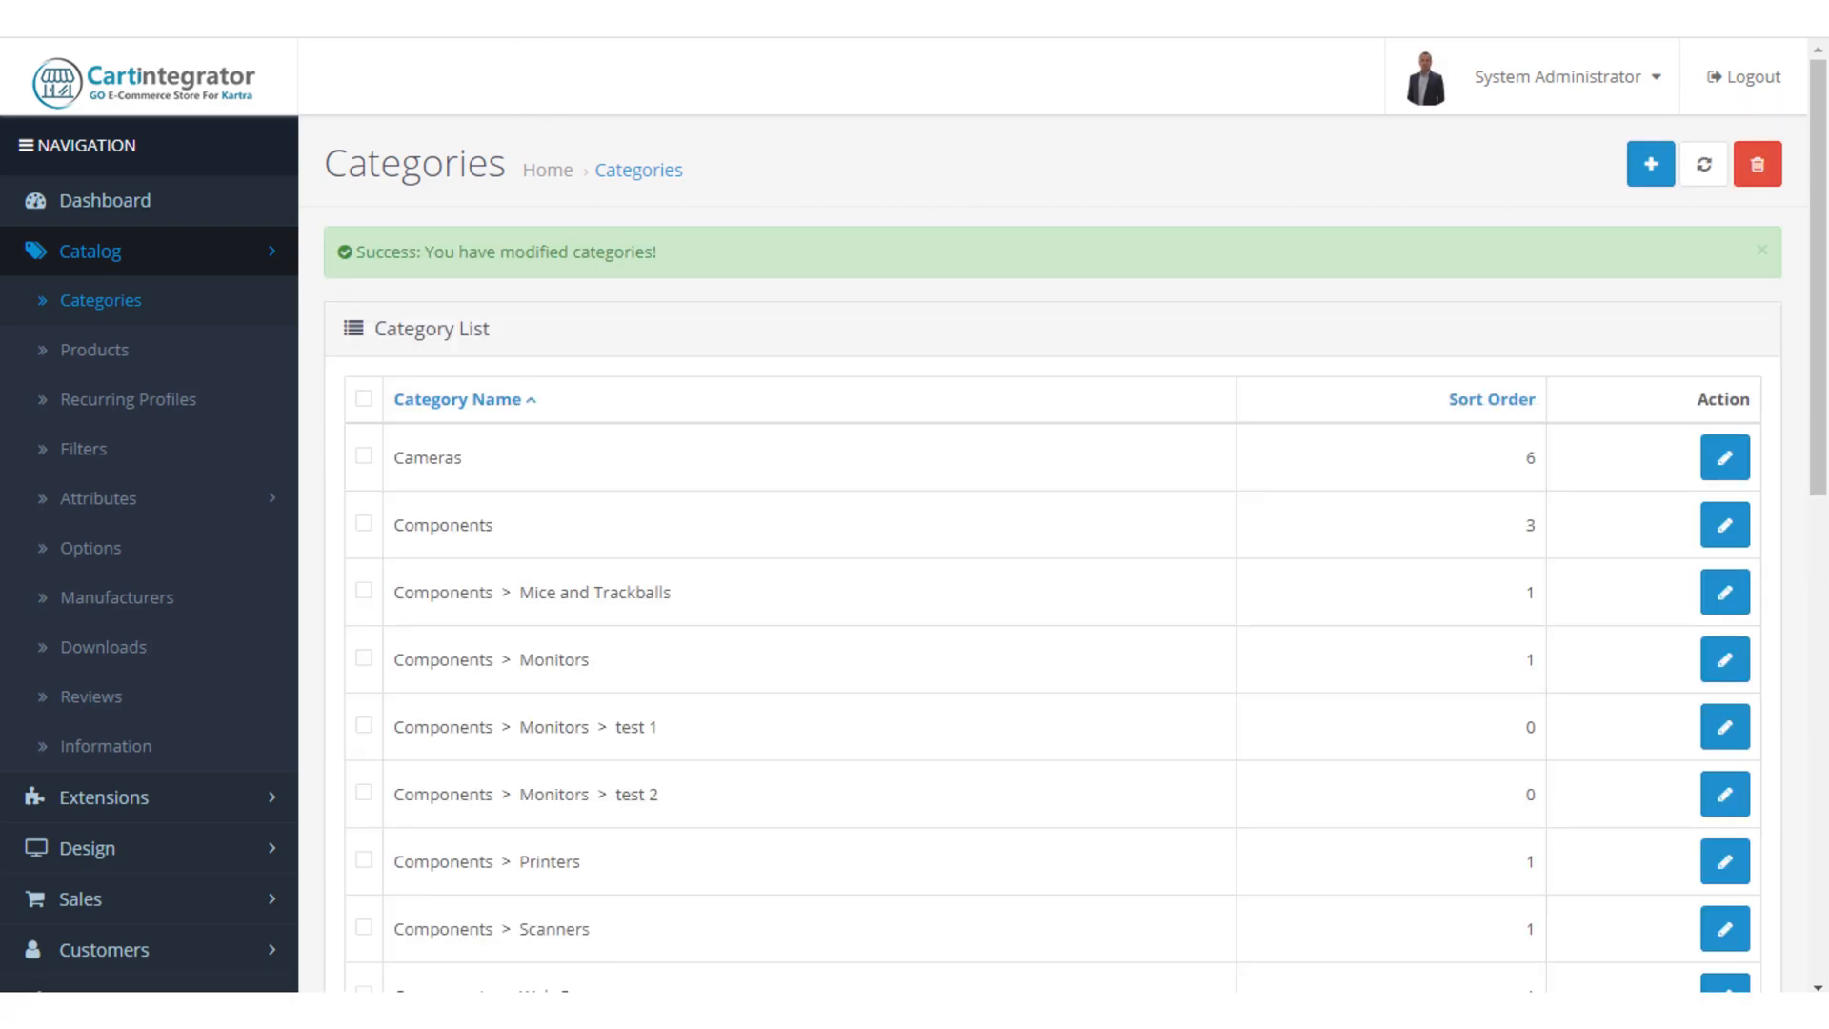
left_click(510, 10)
right_click(510, 9)
key("Escape")
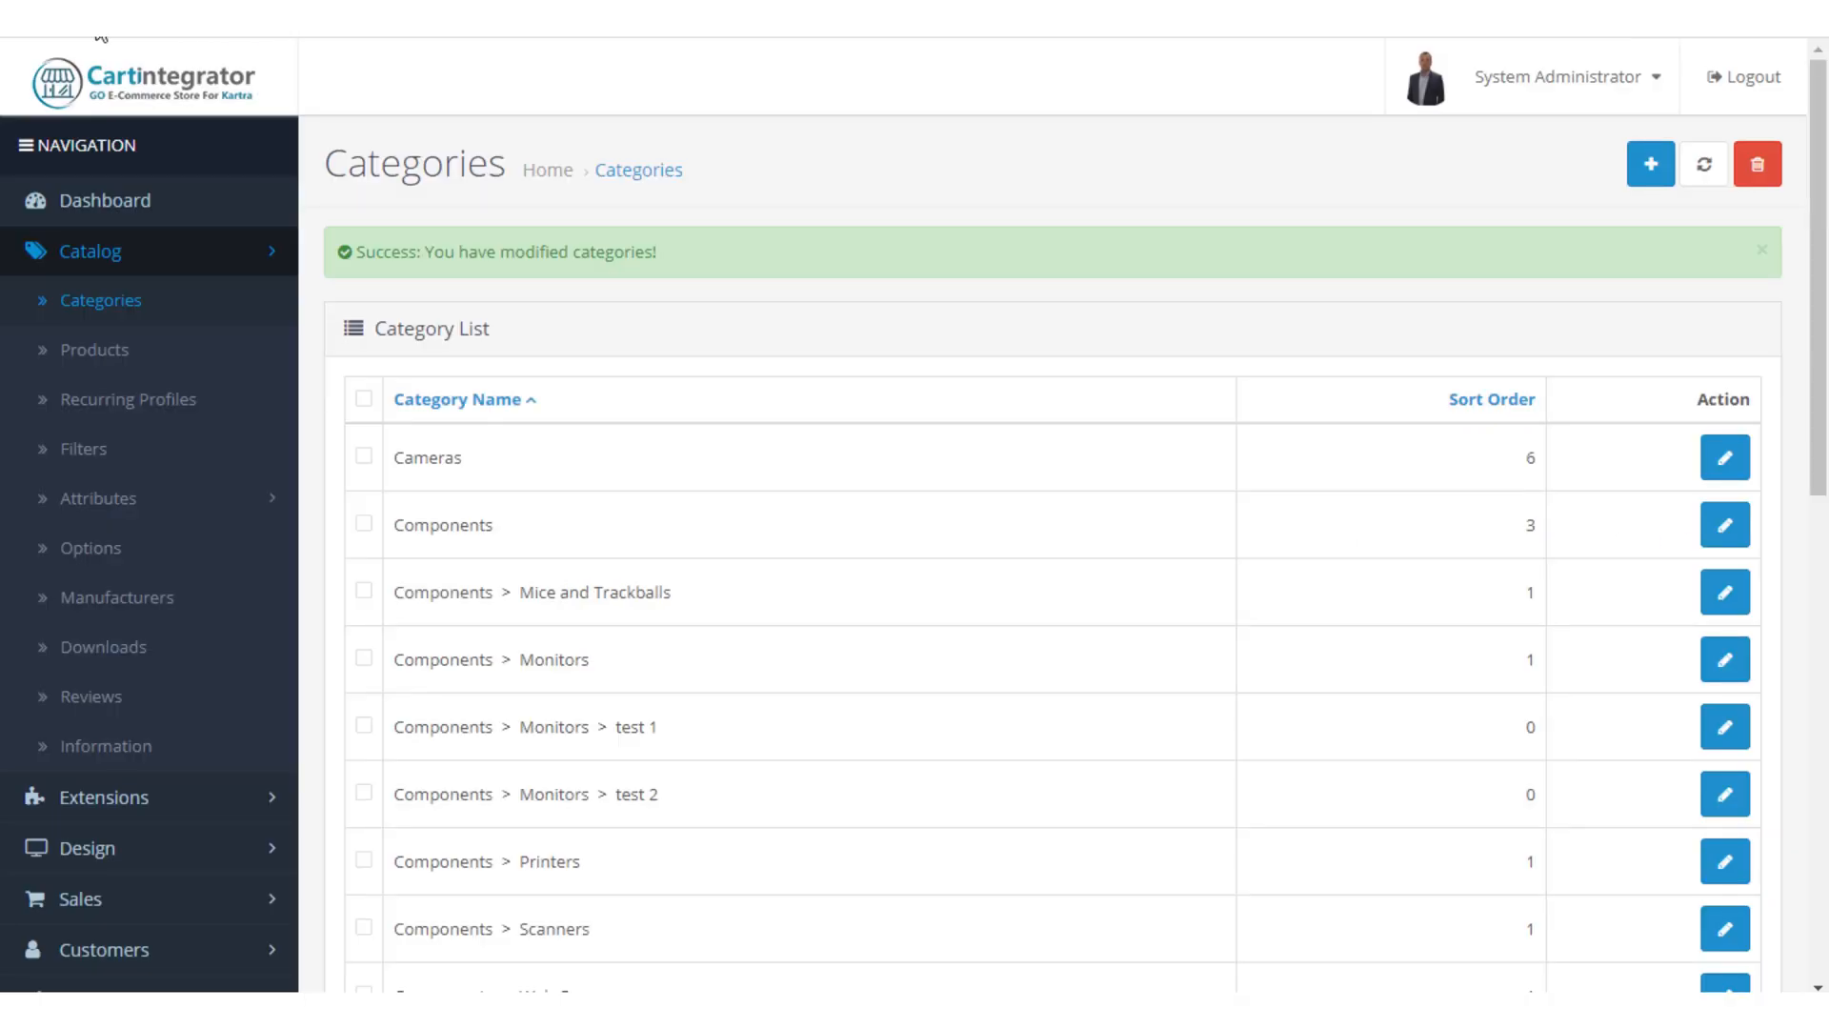
Open the store's Category layout for editing from the design layouts.
left_click(122, 252)
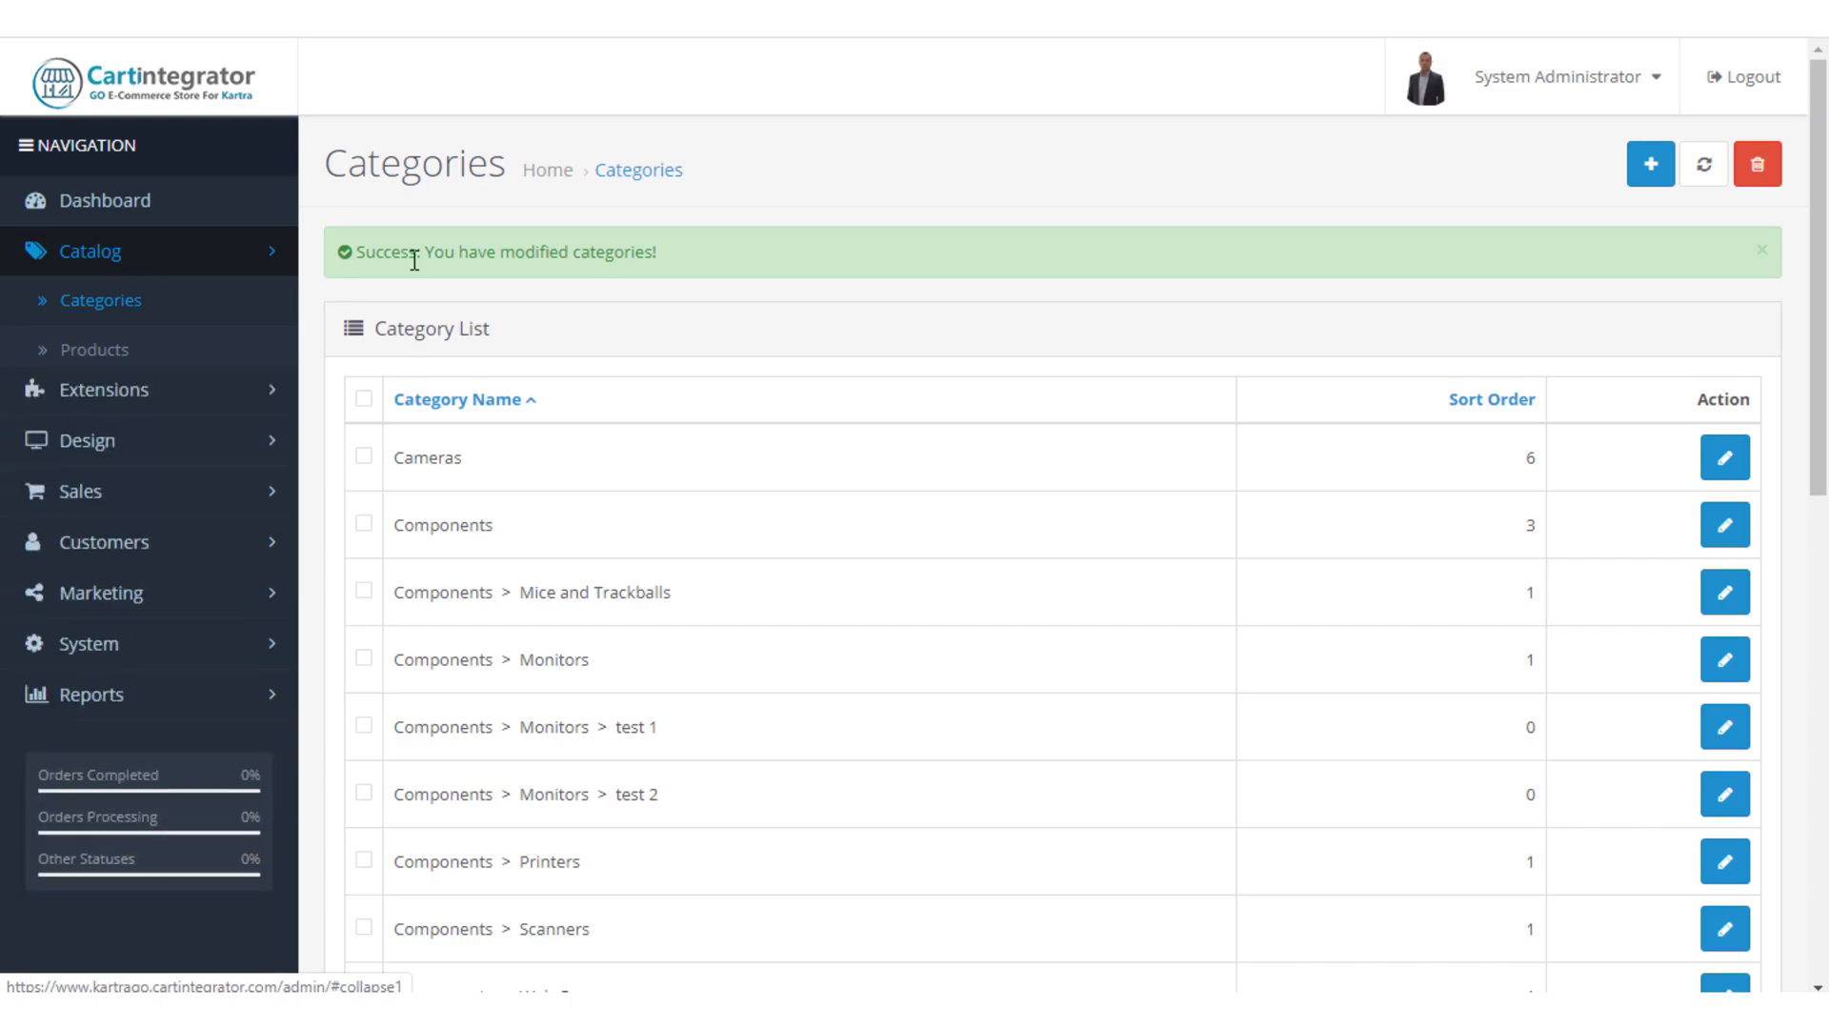
left_click(176, 350)
left_click(100, 405)
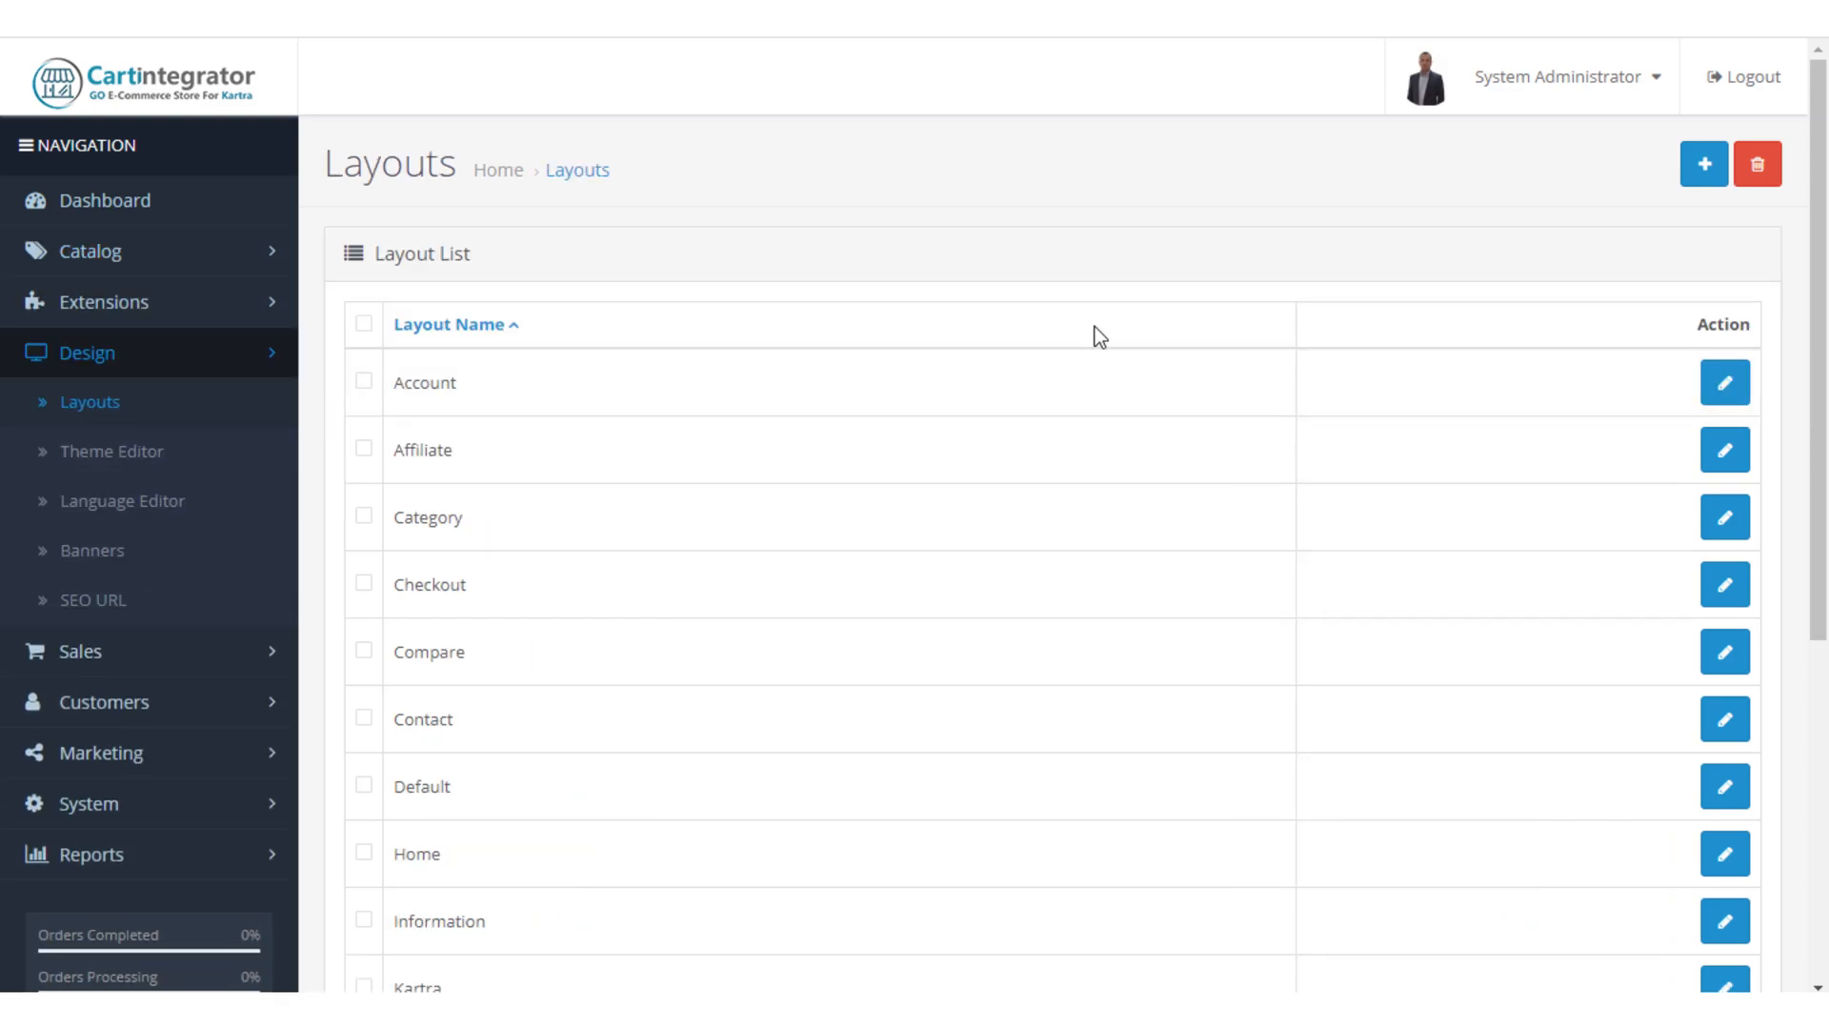
left_click(1736, 524)
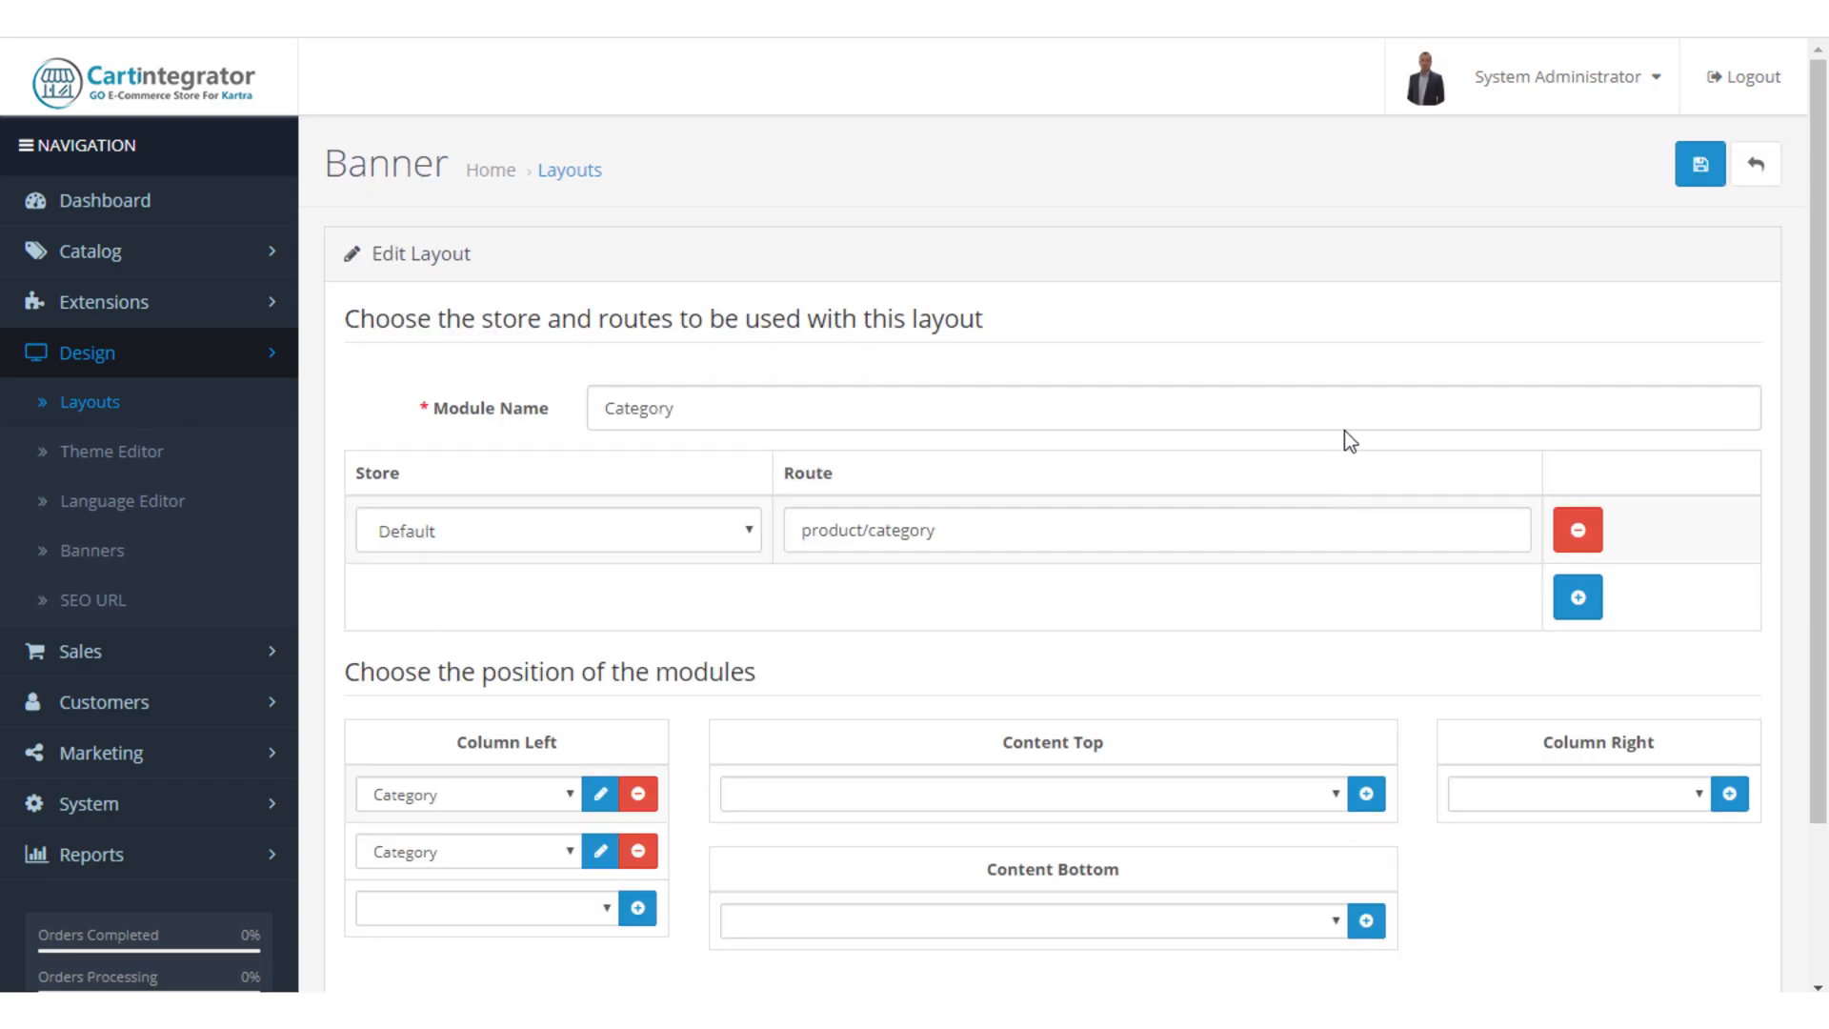
Add the Filter module to the Category layout's Column Left and save the layout.
scroll(1219, 334, "down", 3)
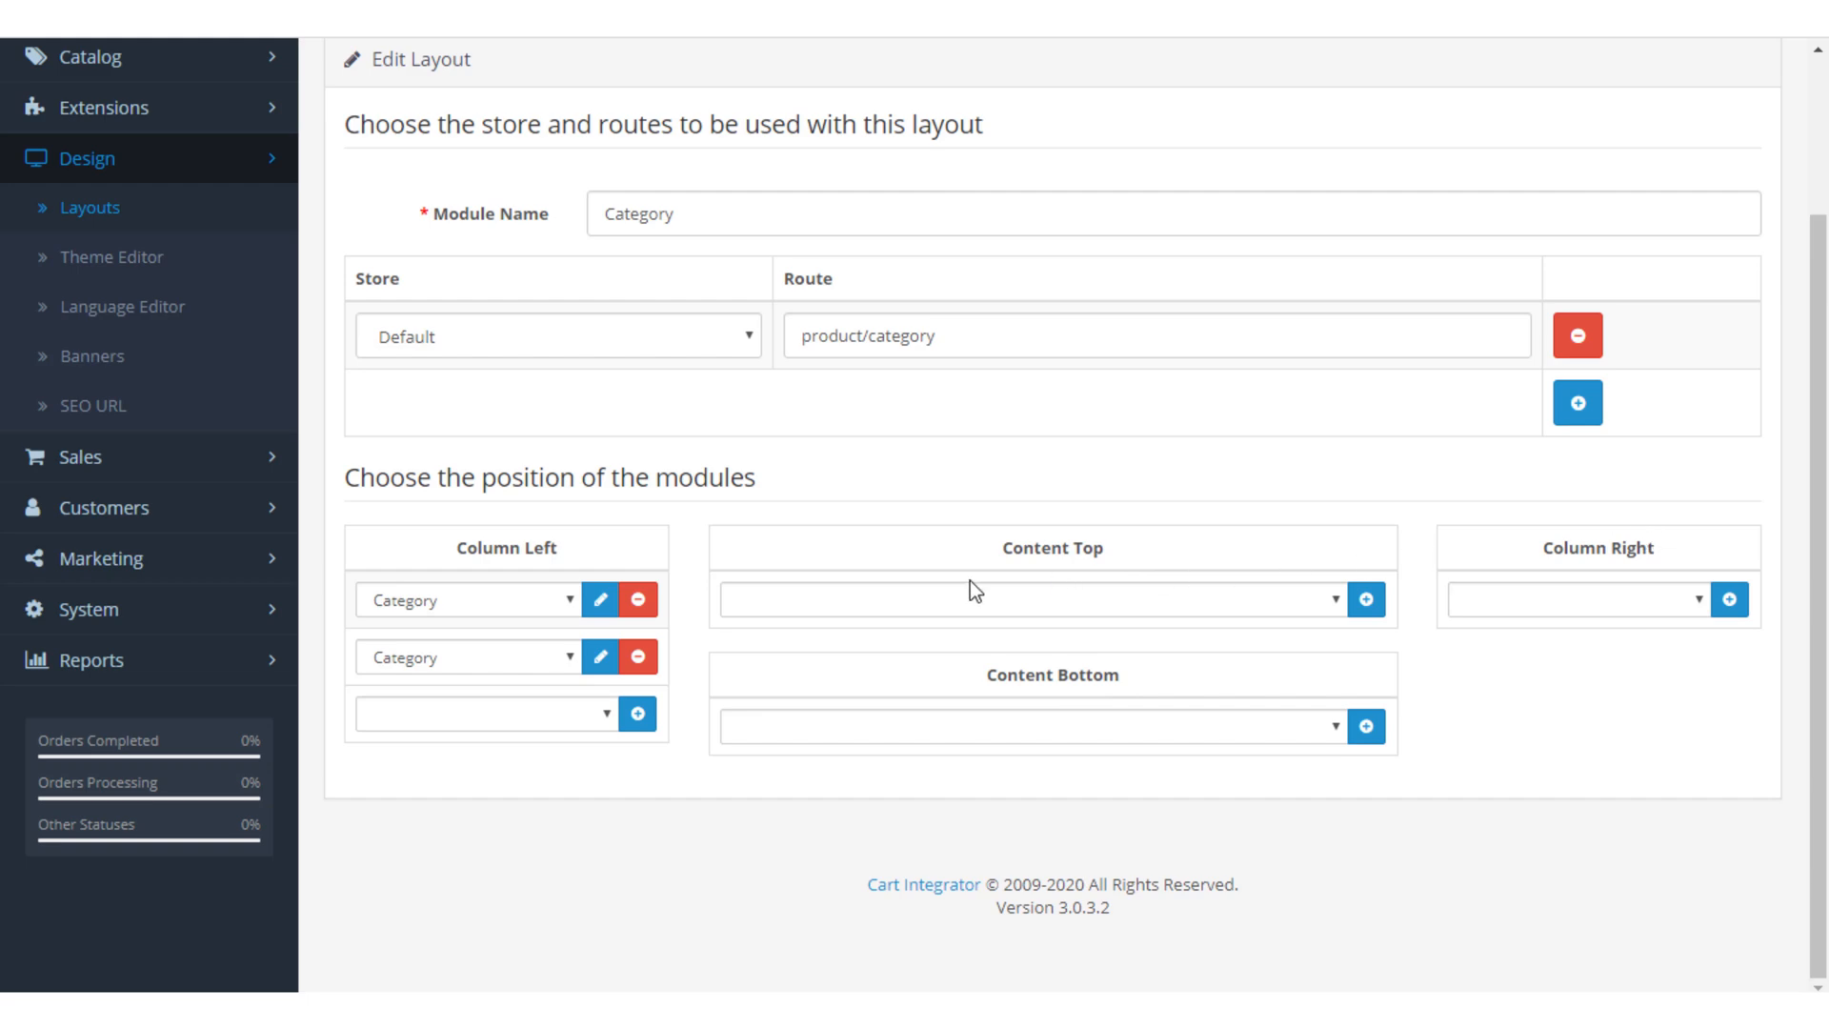
left_click(611, 715)
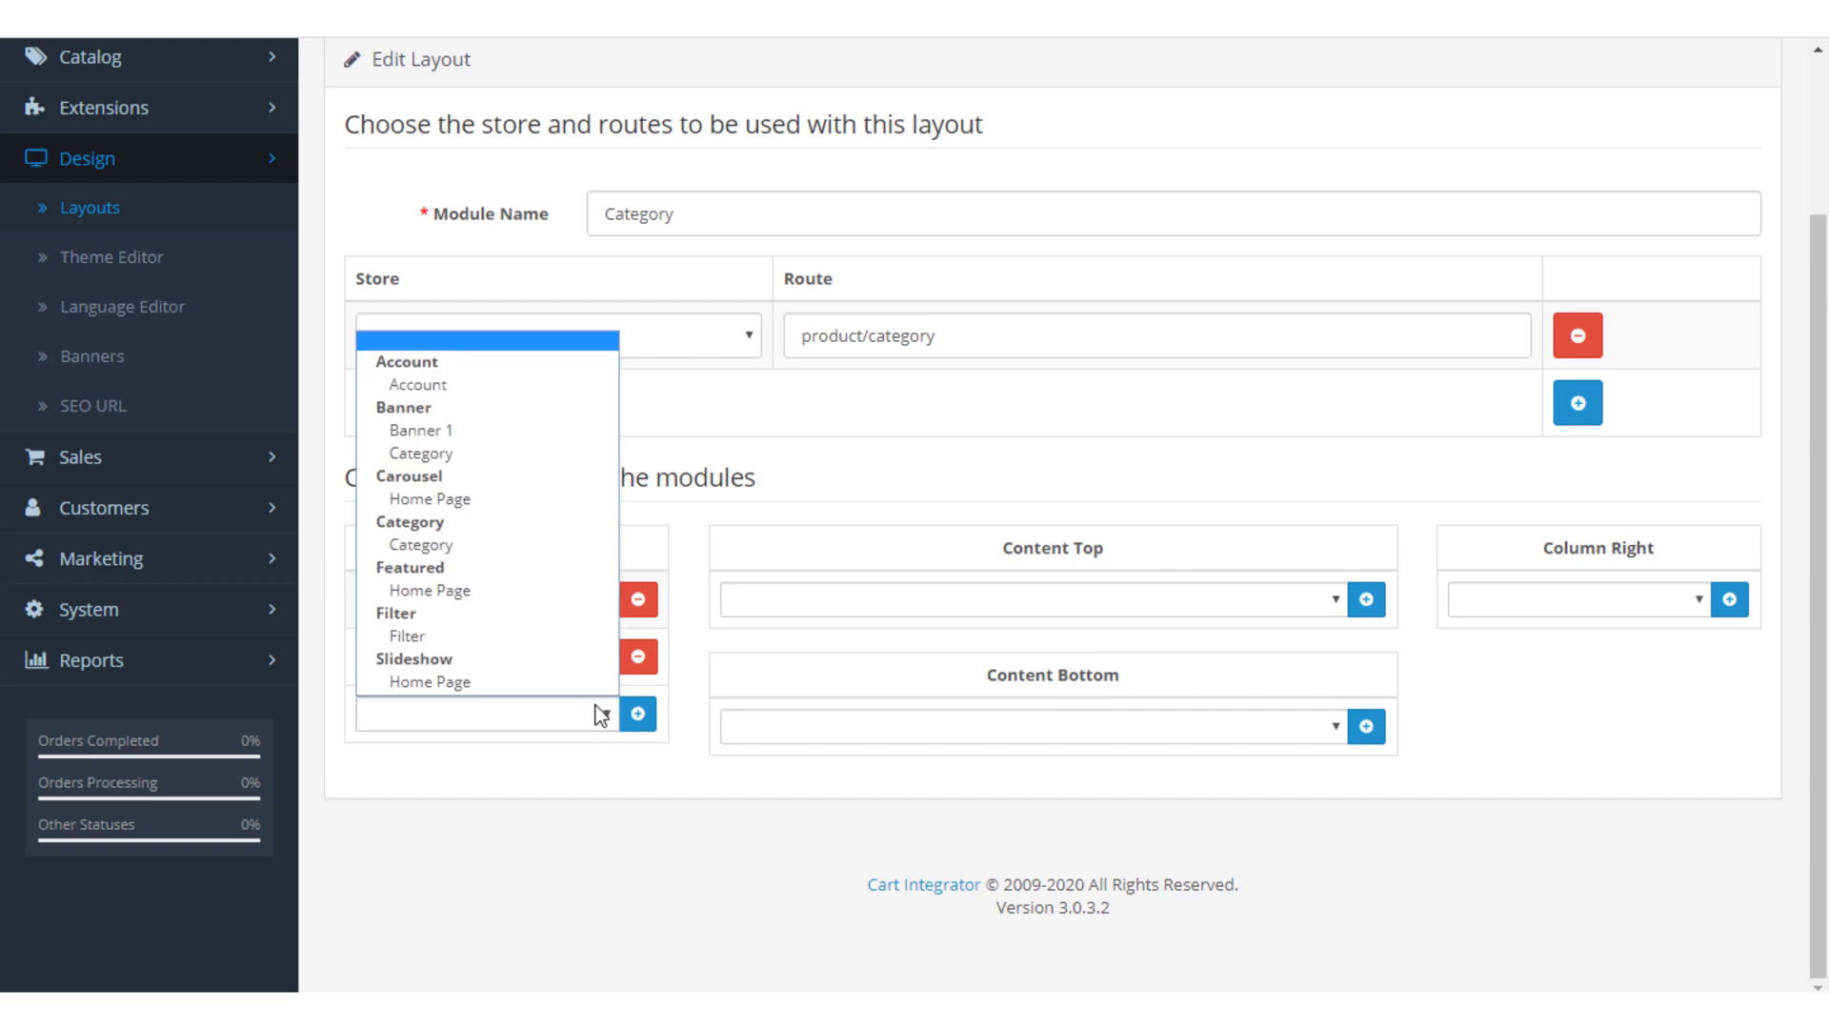
left_click(456, 636)
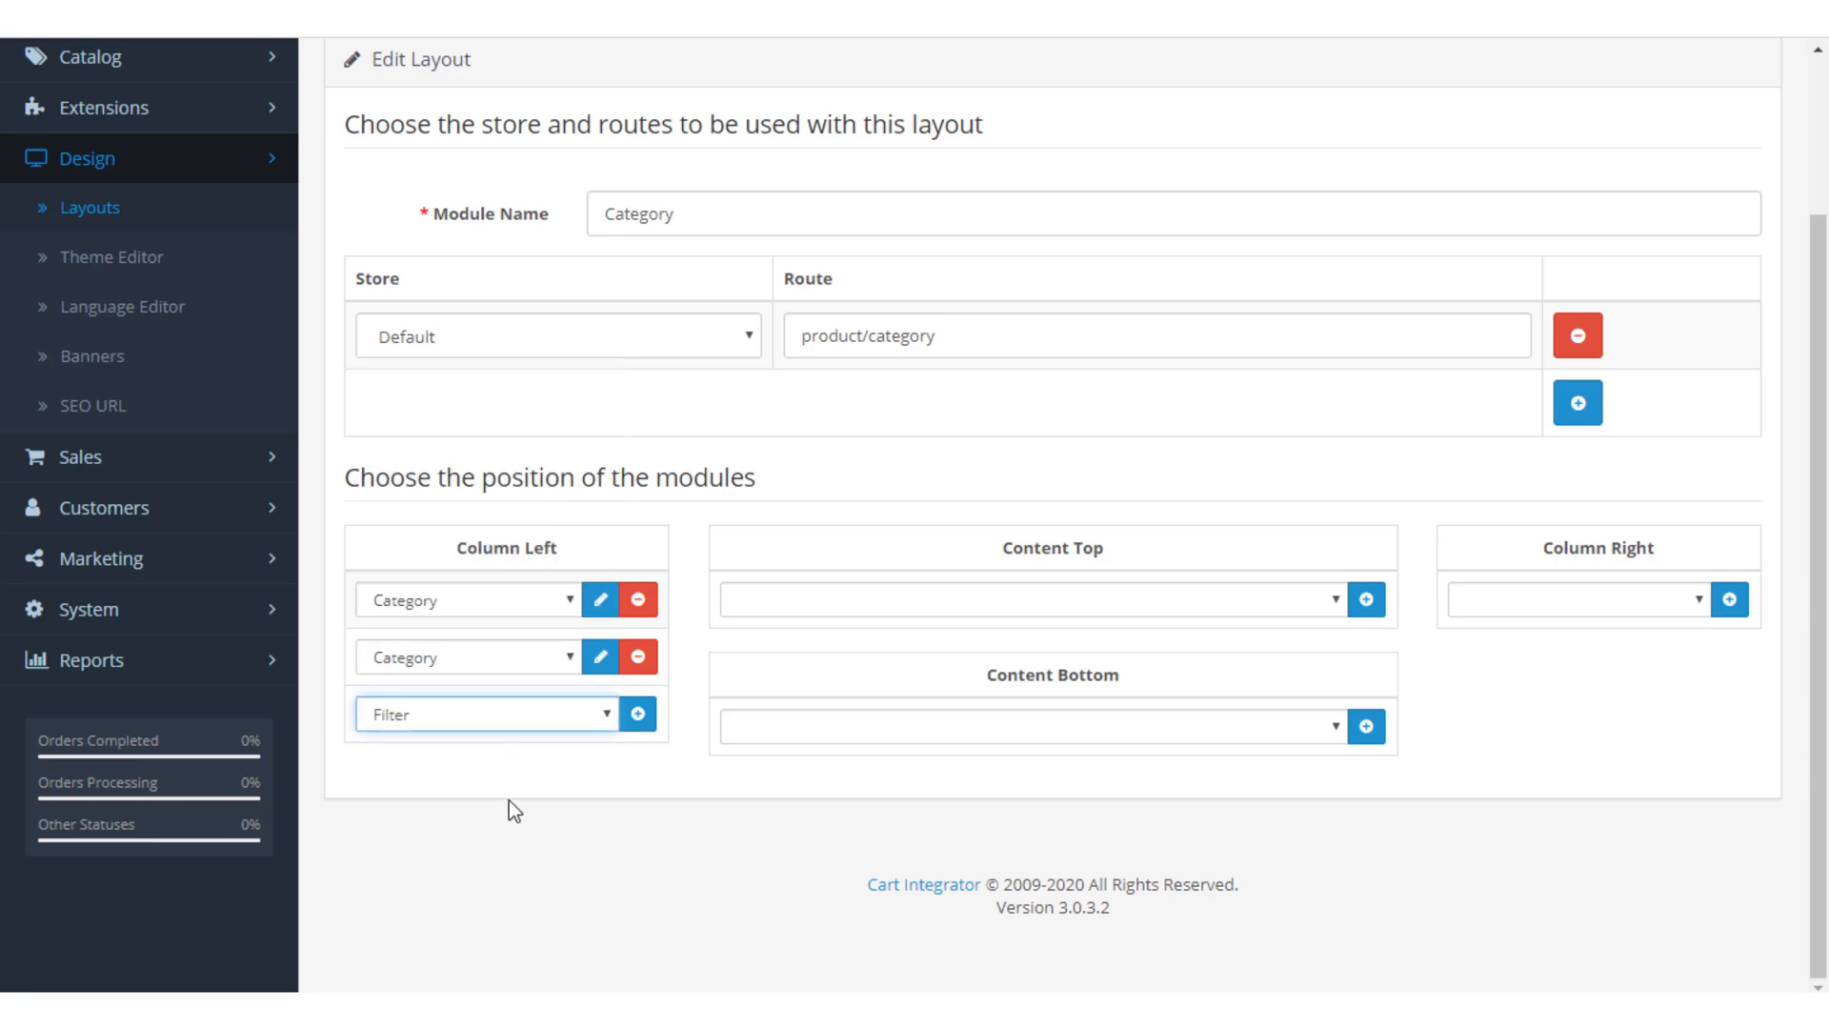
left_click(640, 717)
scroll(1644, 190, "up", 3)
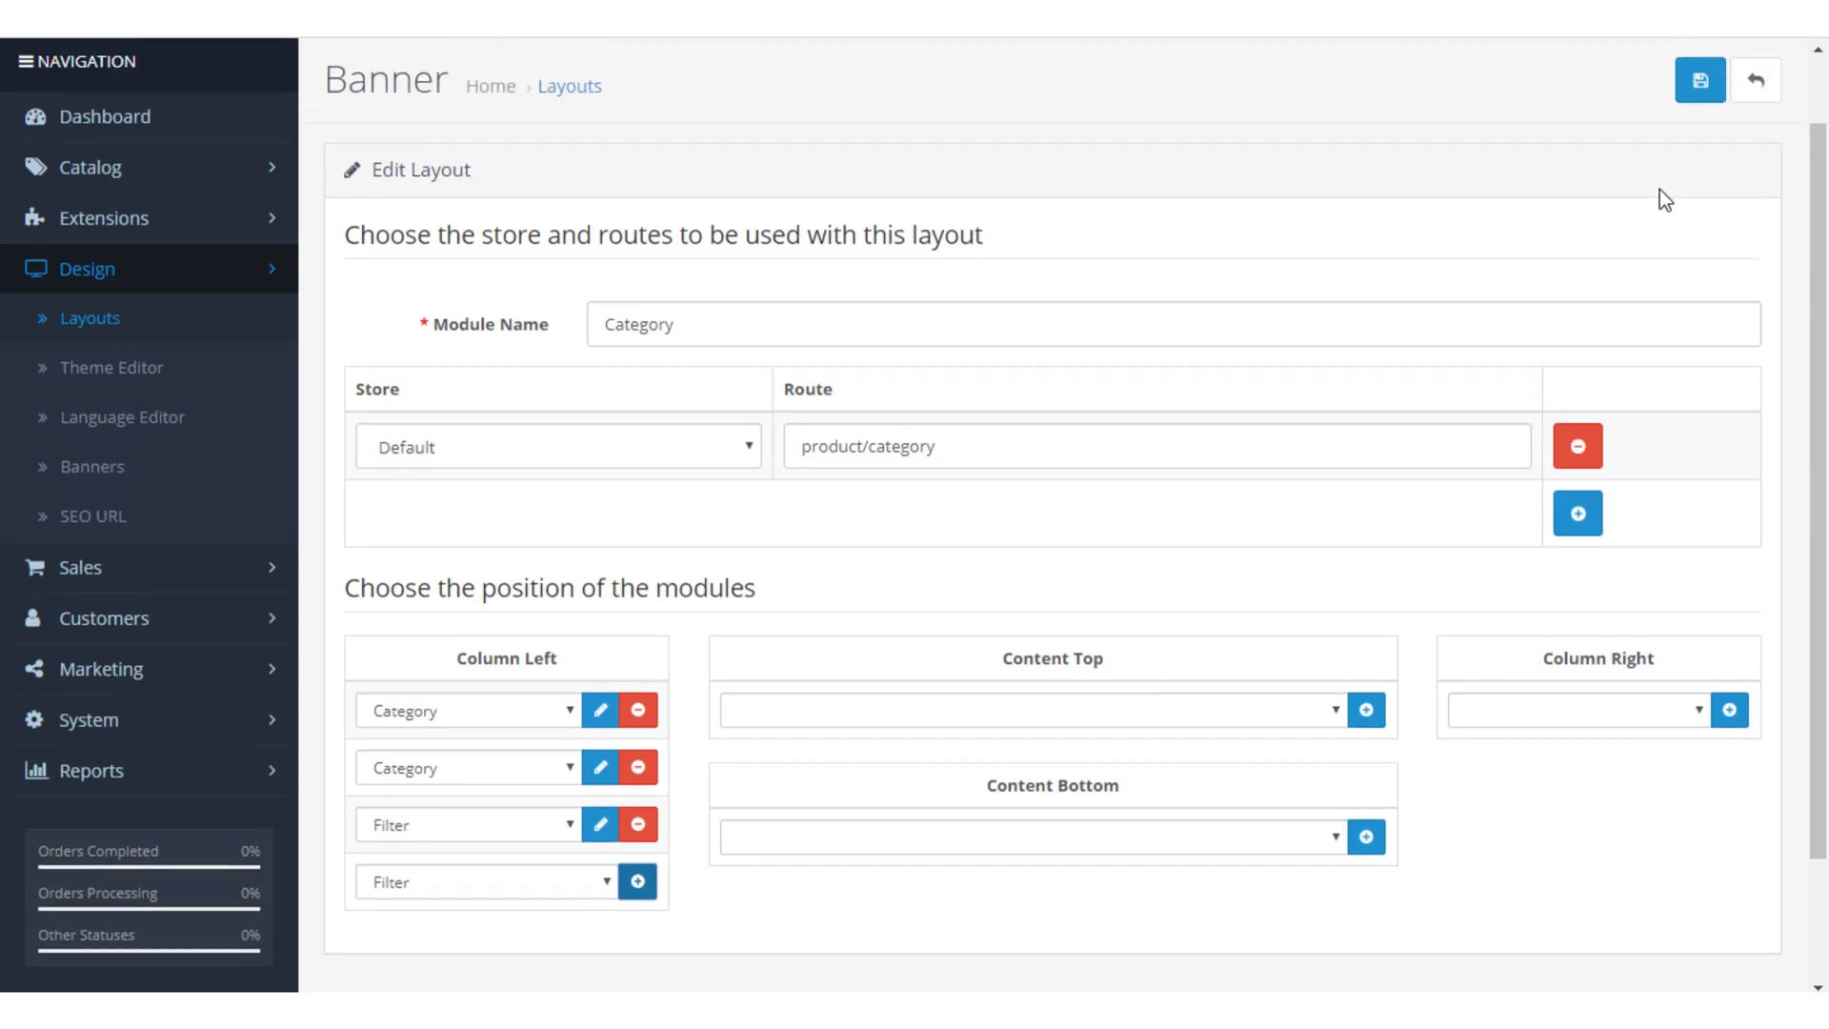
left_click(1702, 100)
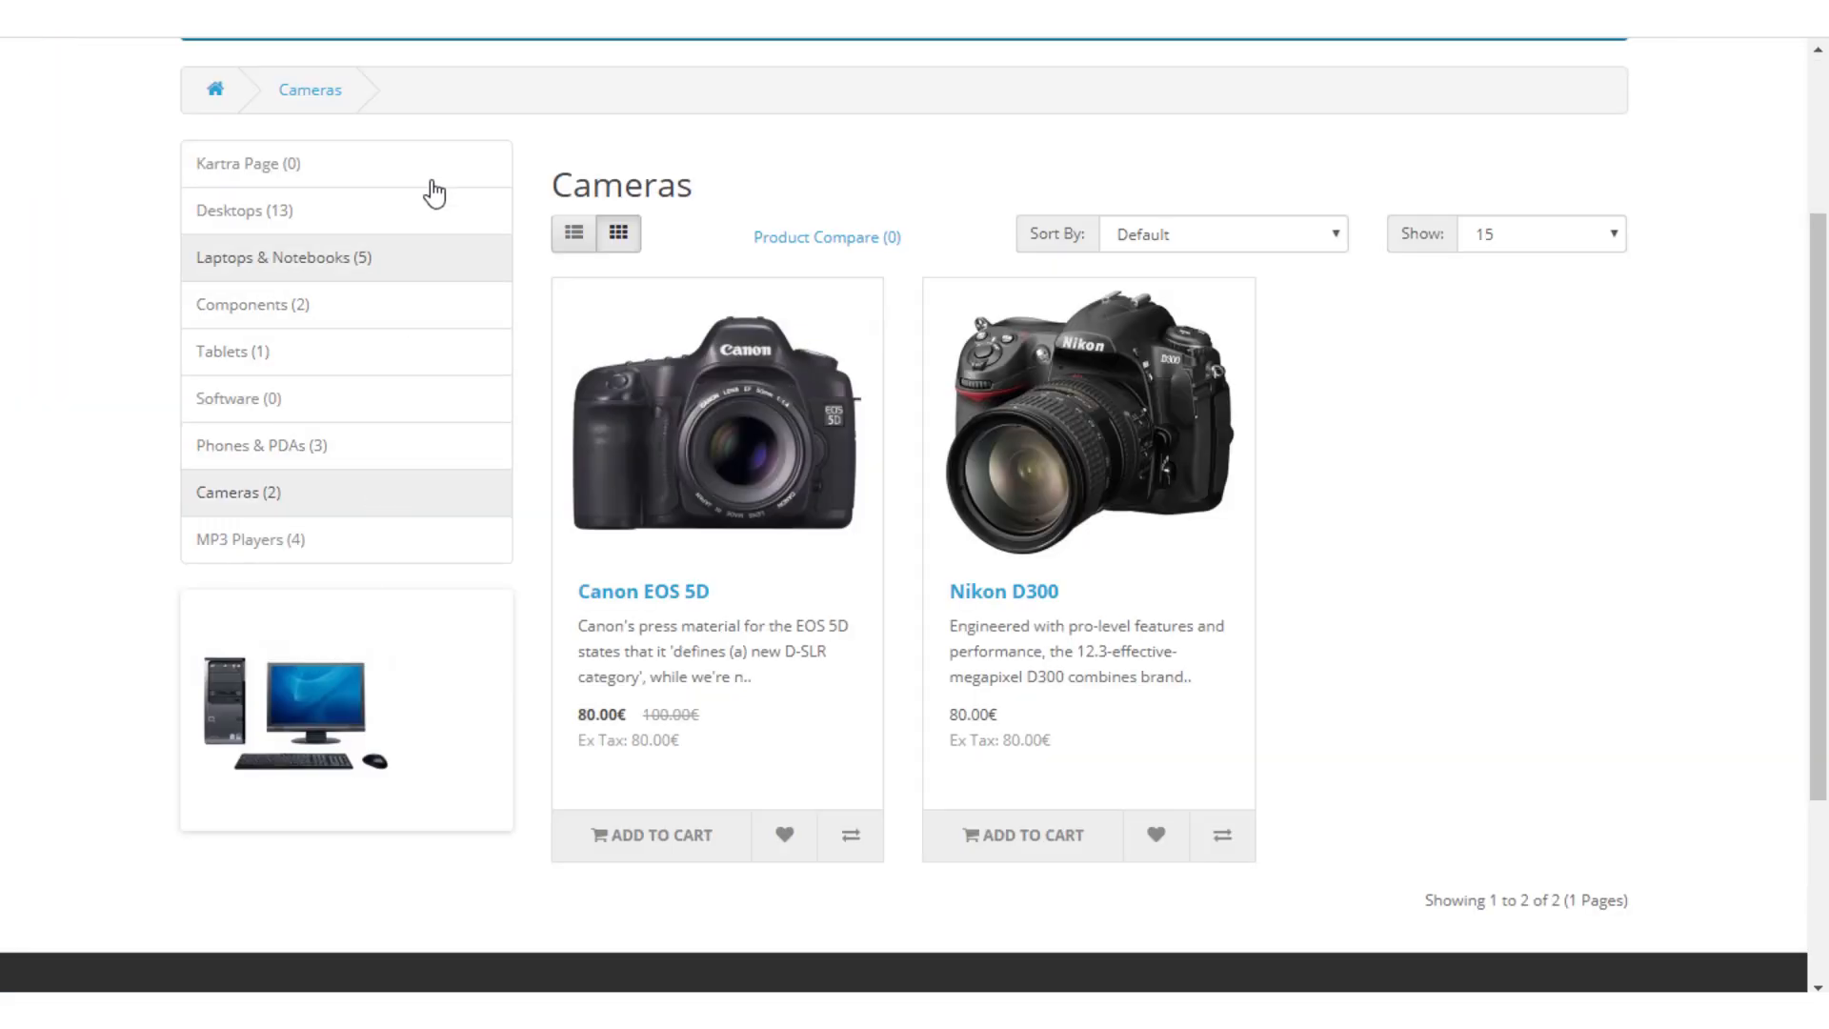
Switch to the storefront, reload the Cameras page and test refining its products by Memory values such as 32GB.
right_click(492, 36)
left_click(947, 179)
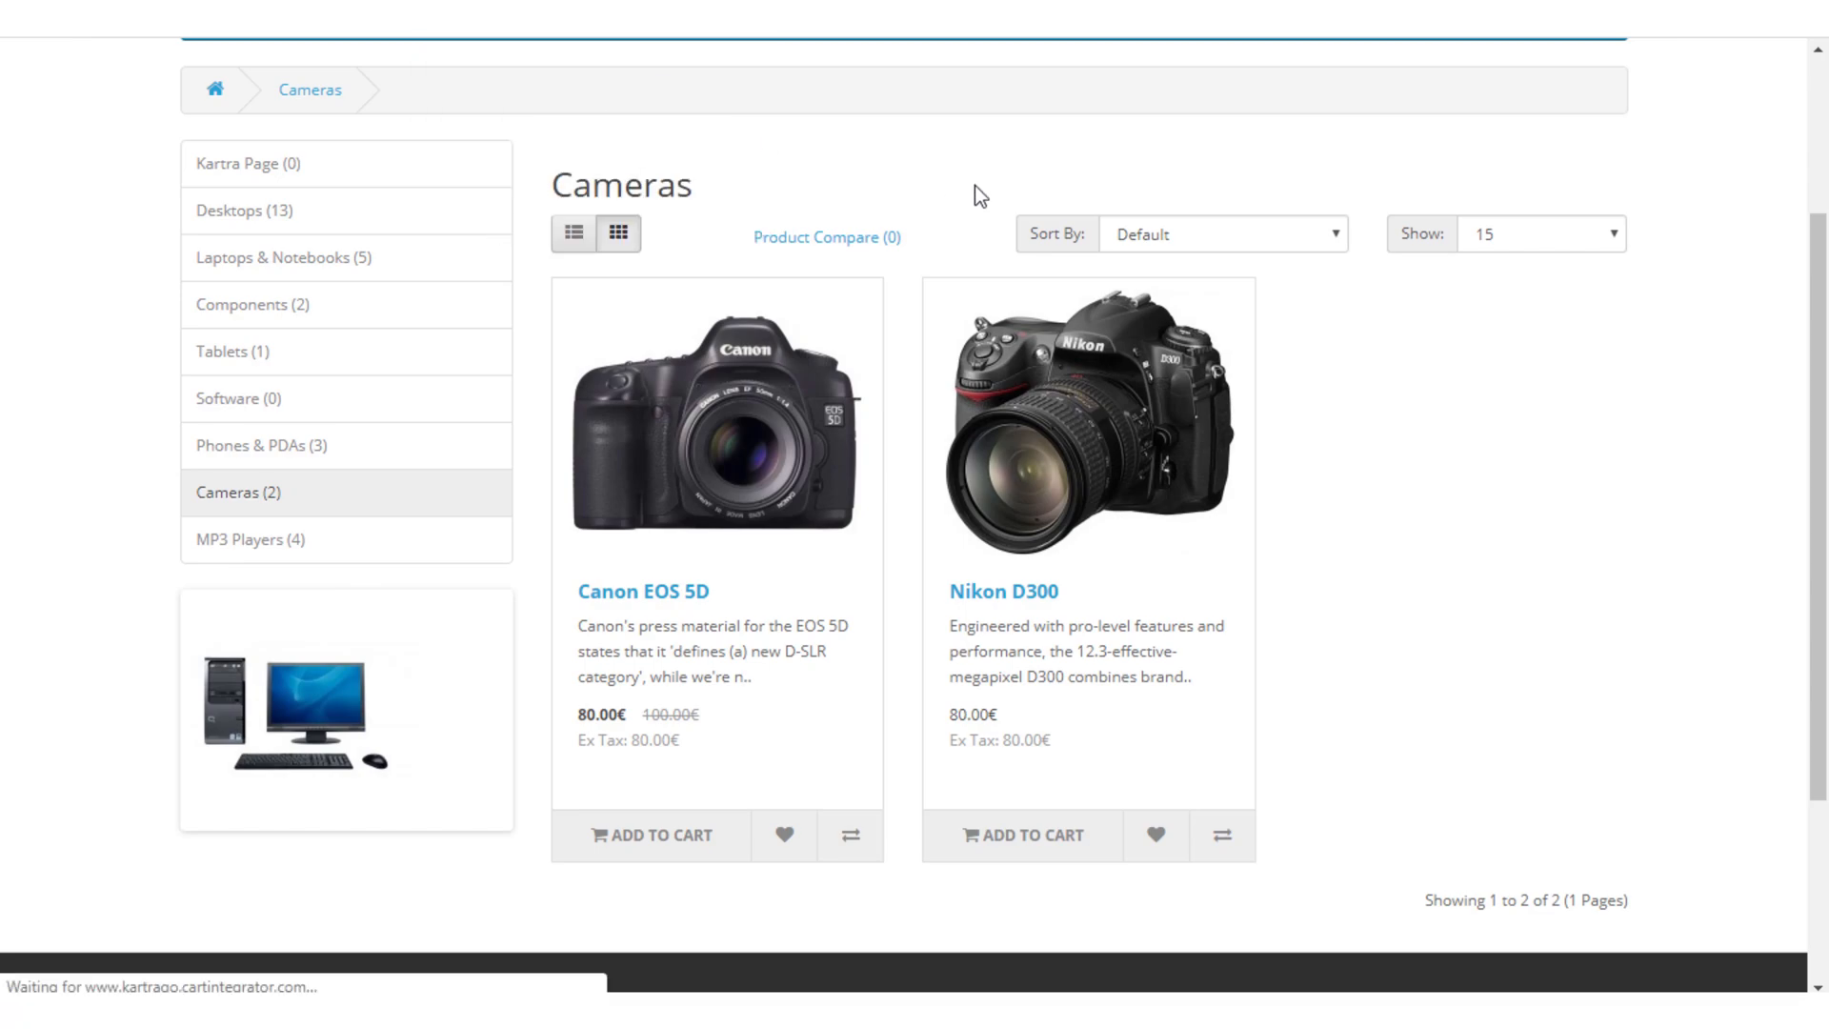
scroll(489, 642, "down", 3)
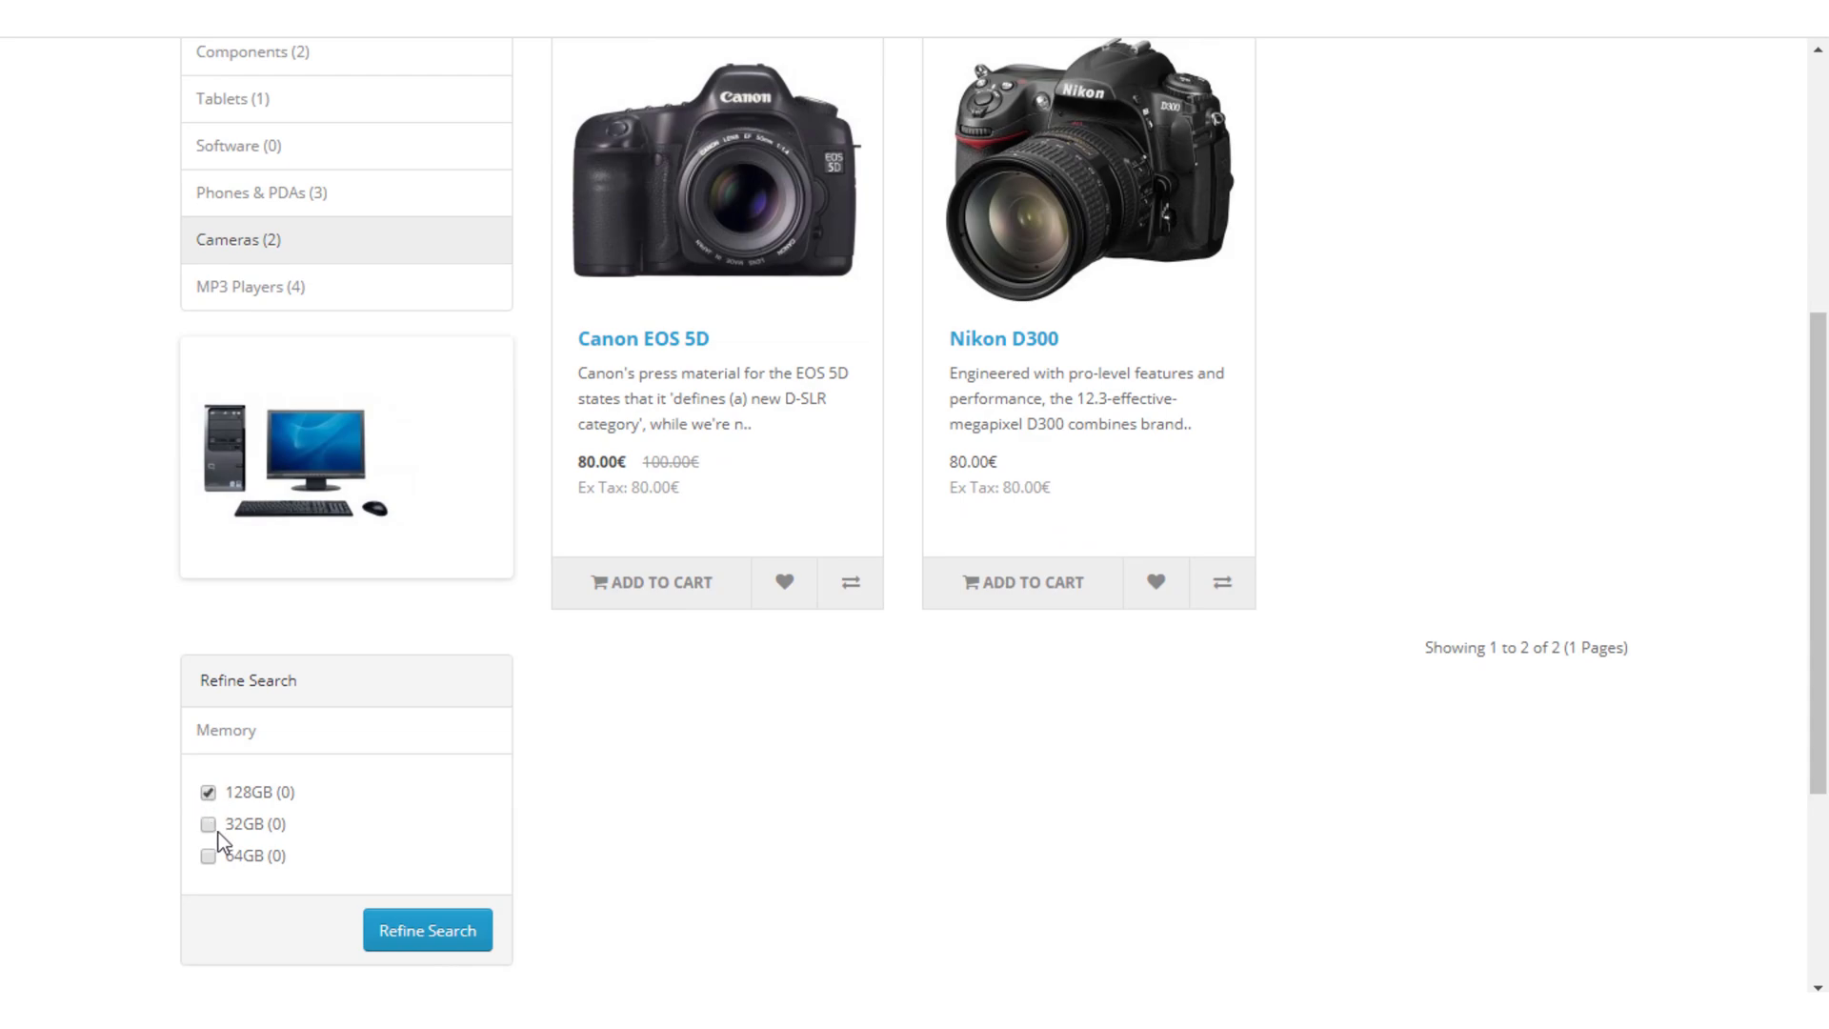
left_click(218, 829)
left_click(429, 931)
scroll(198, 862, "down", 4)
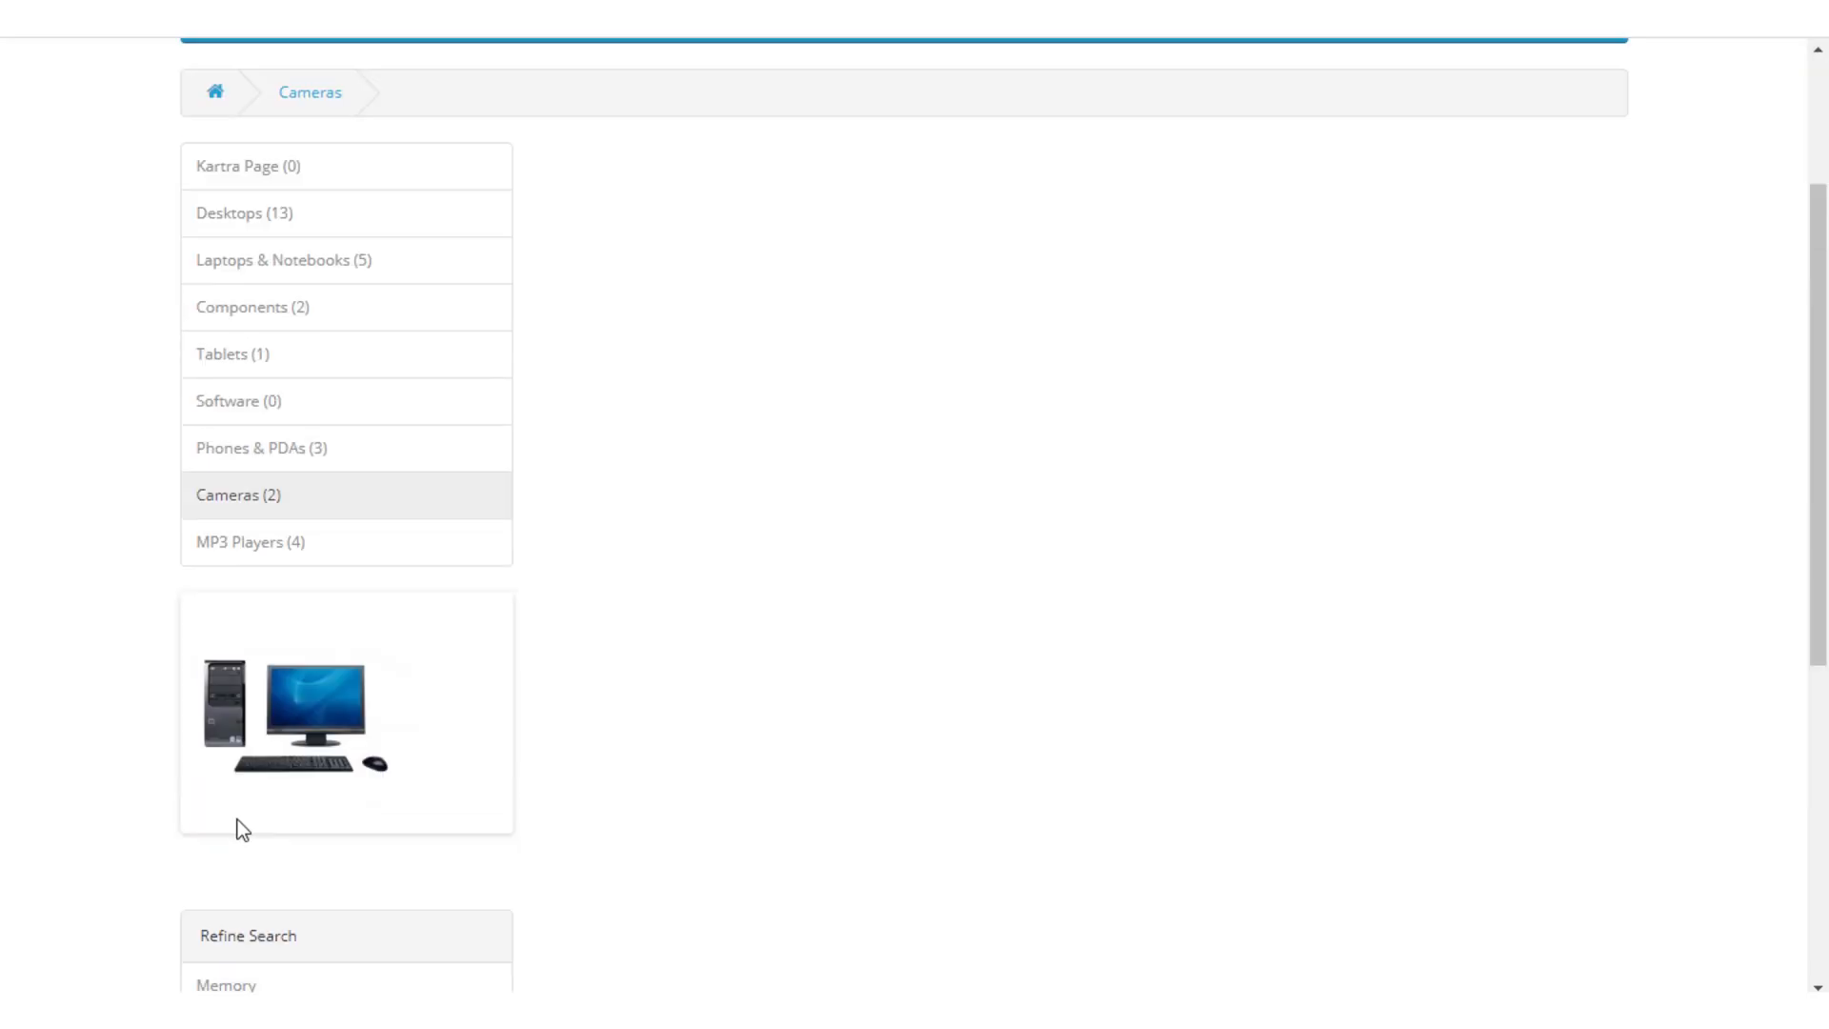
scroll(198, 862, "down", 3)
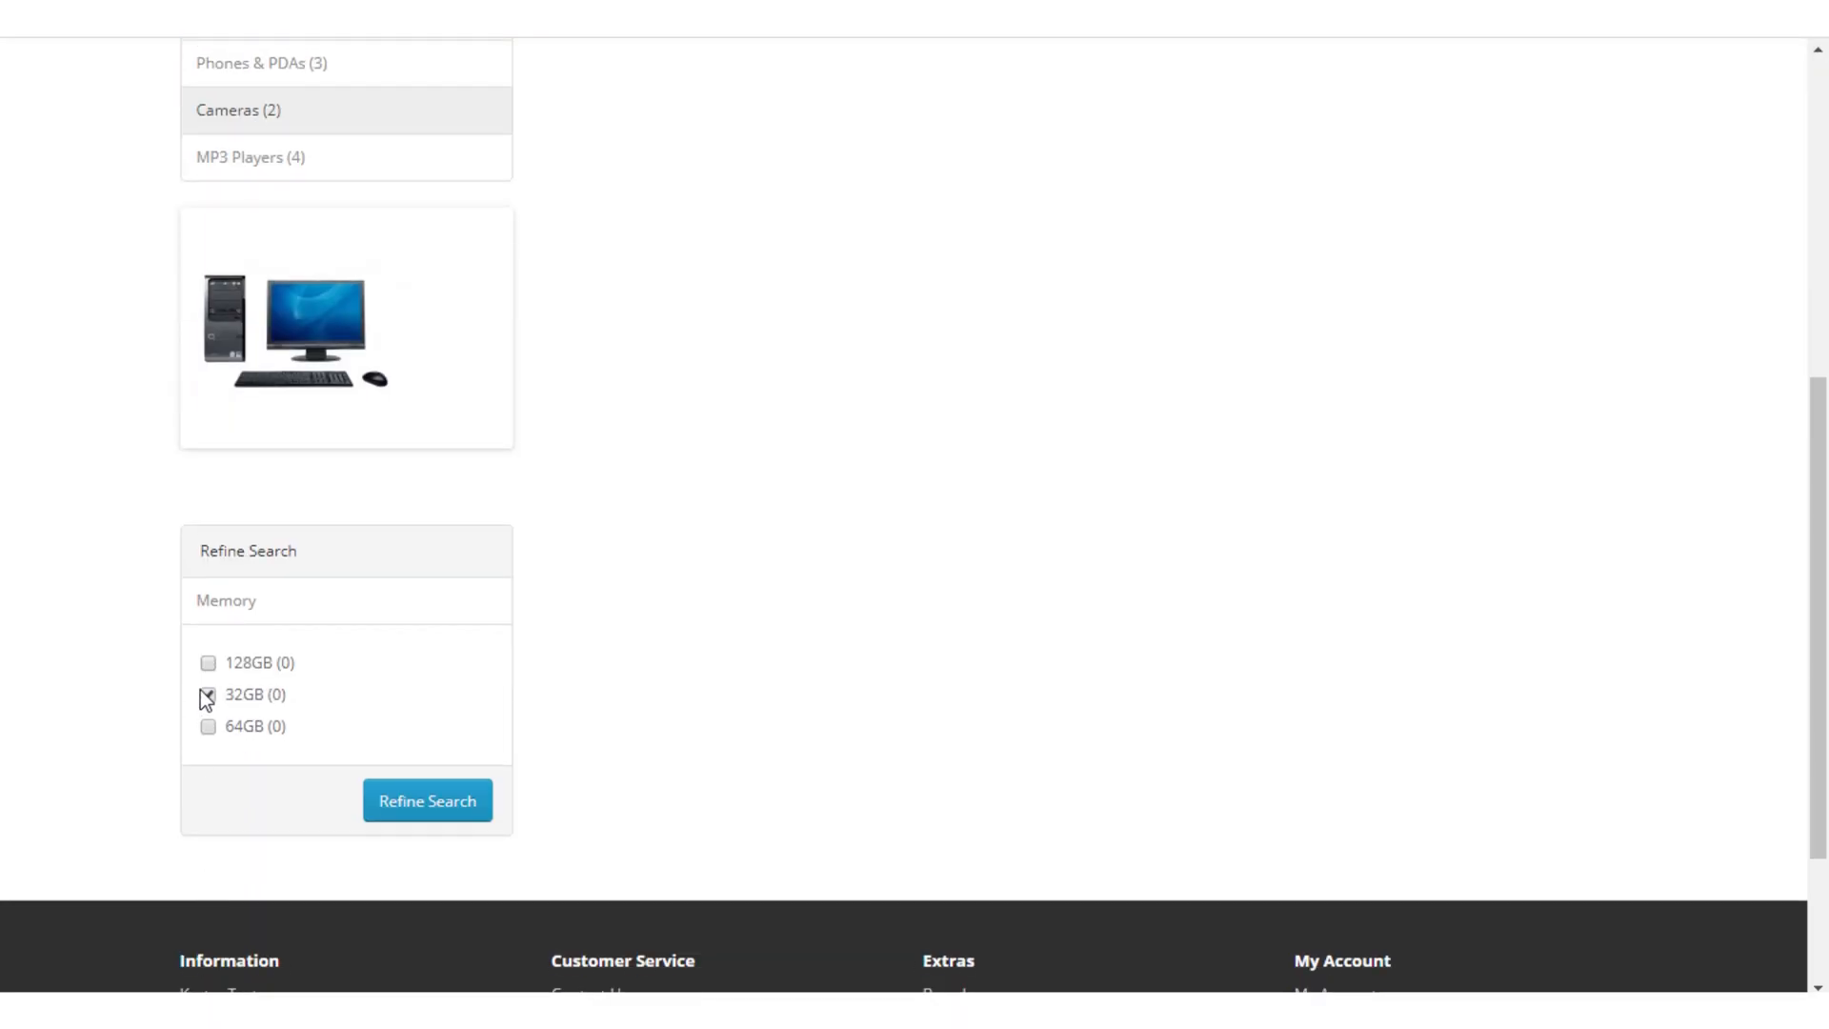
left_click(430, 819)
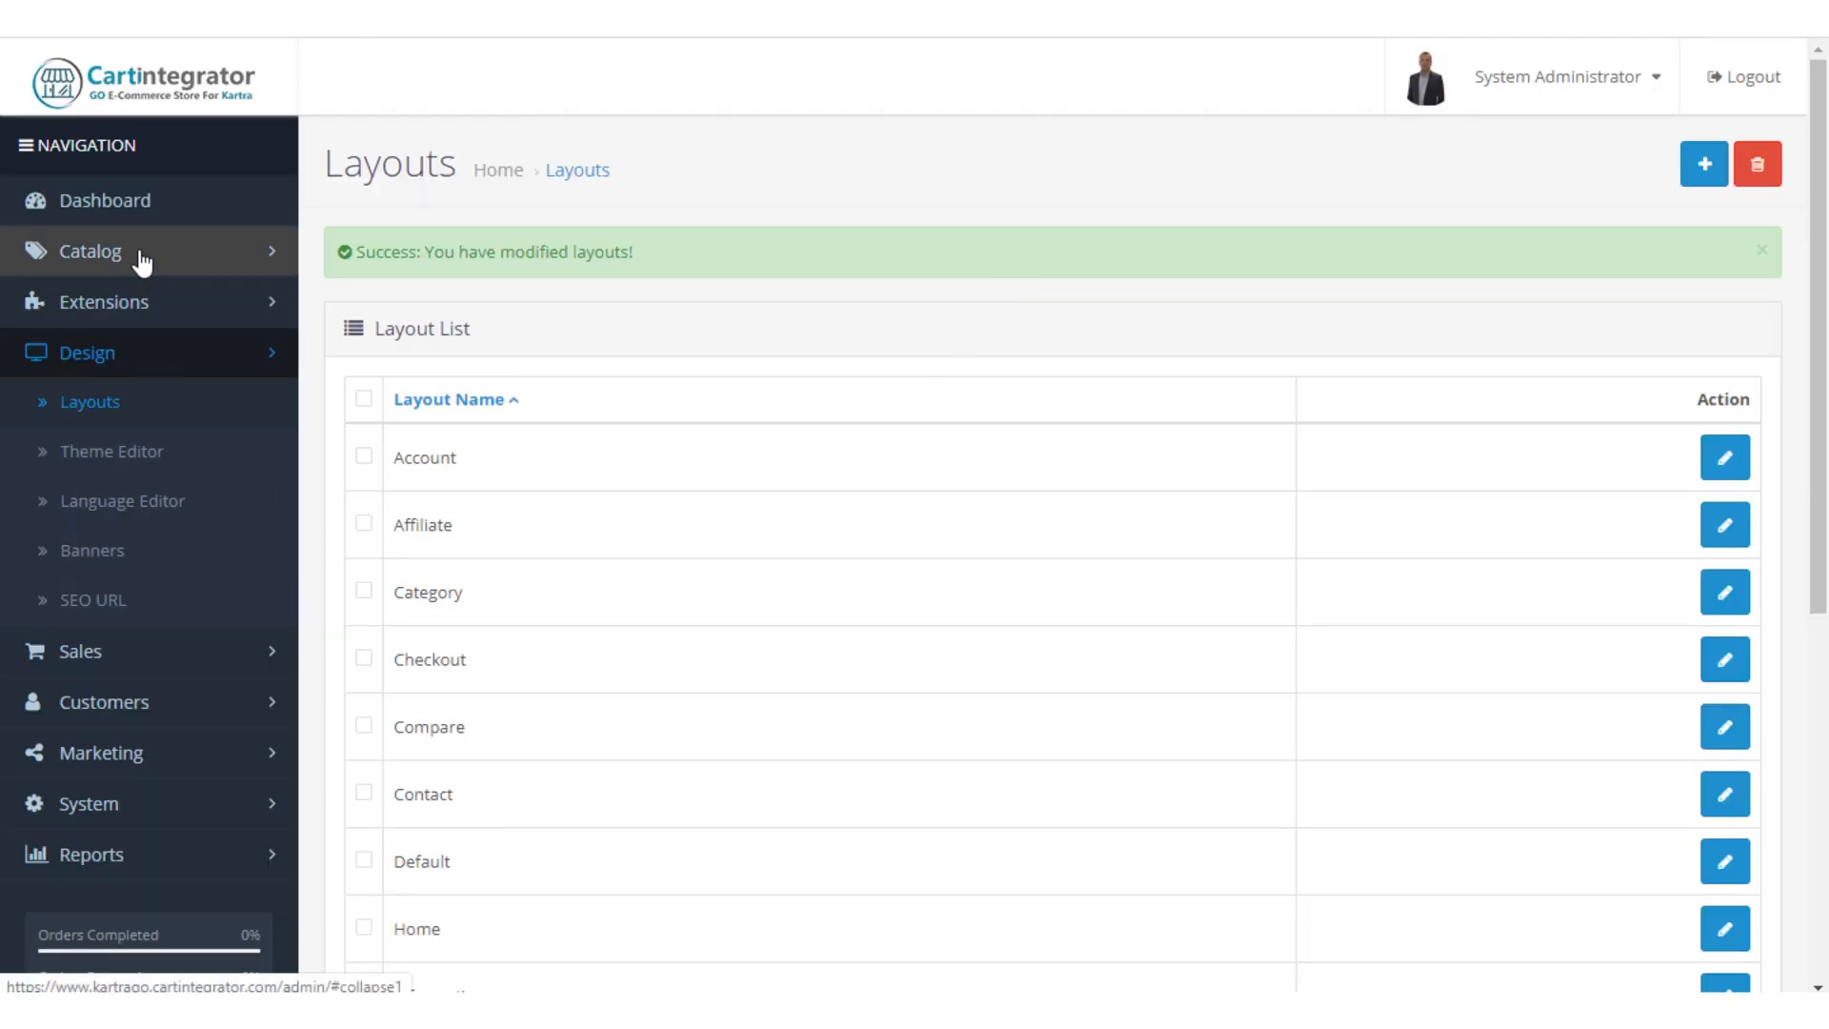
Filter the store admin's product list by Canon EOS 5D and open that product for editing.
left_click(142, 262)
left_click(97, 354)
left_click(1508, 386)
type("ca")
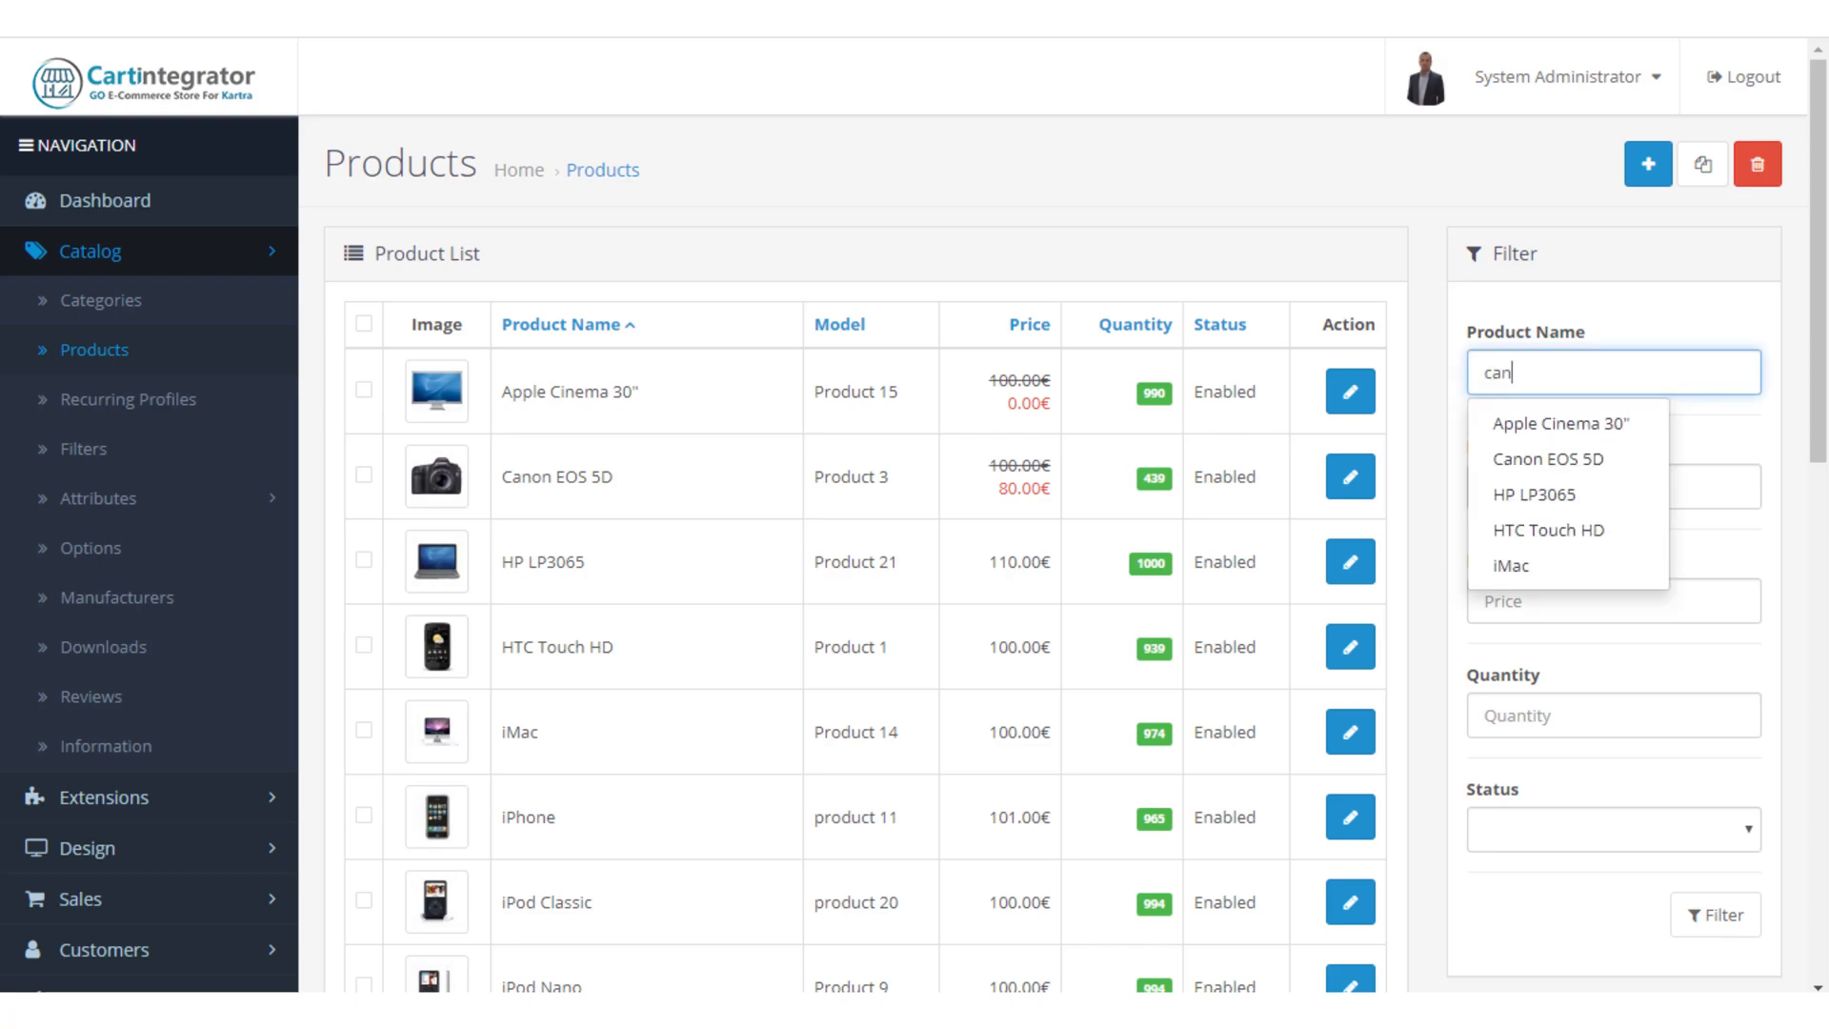
type("n")
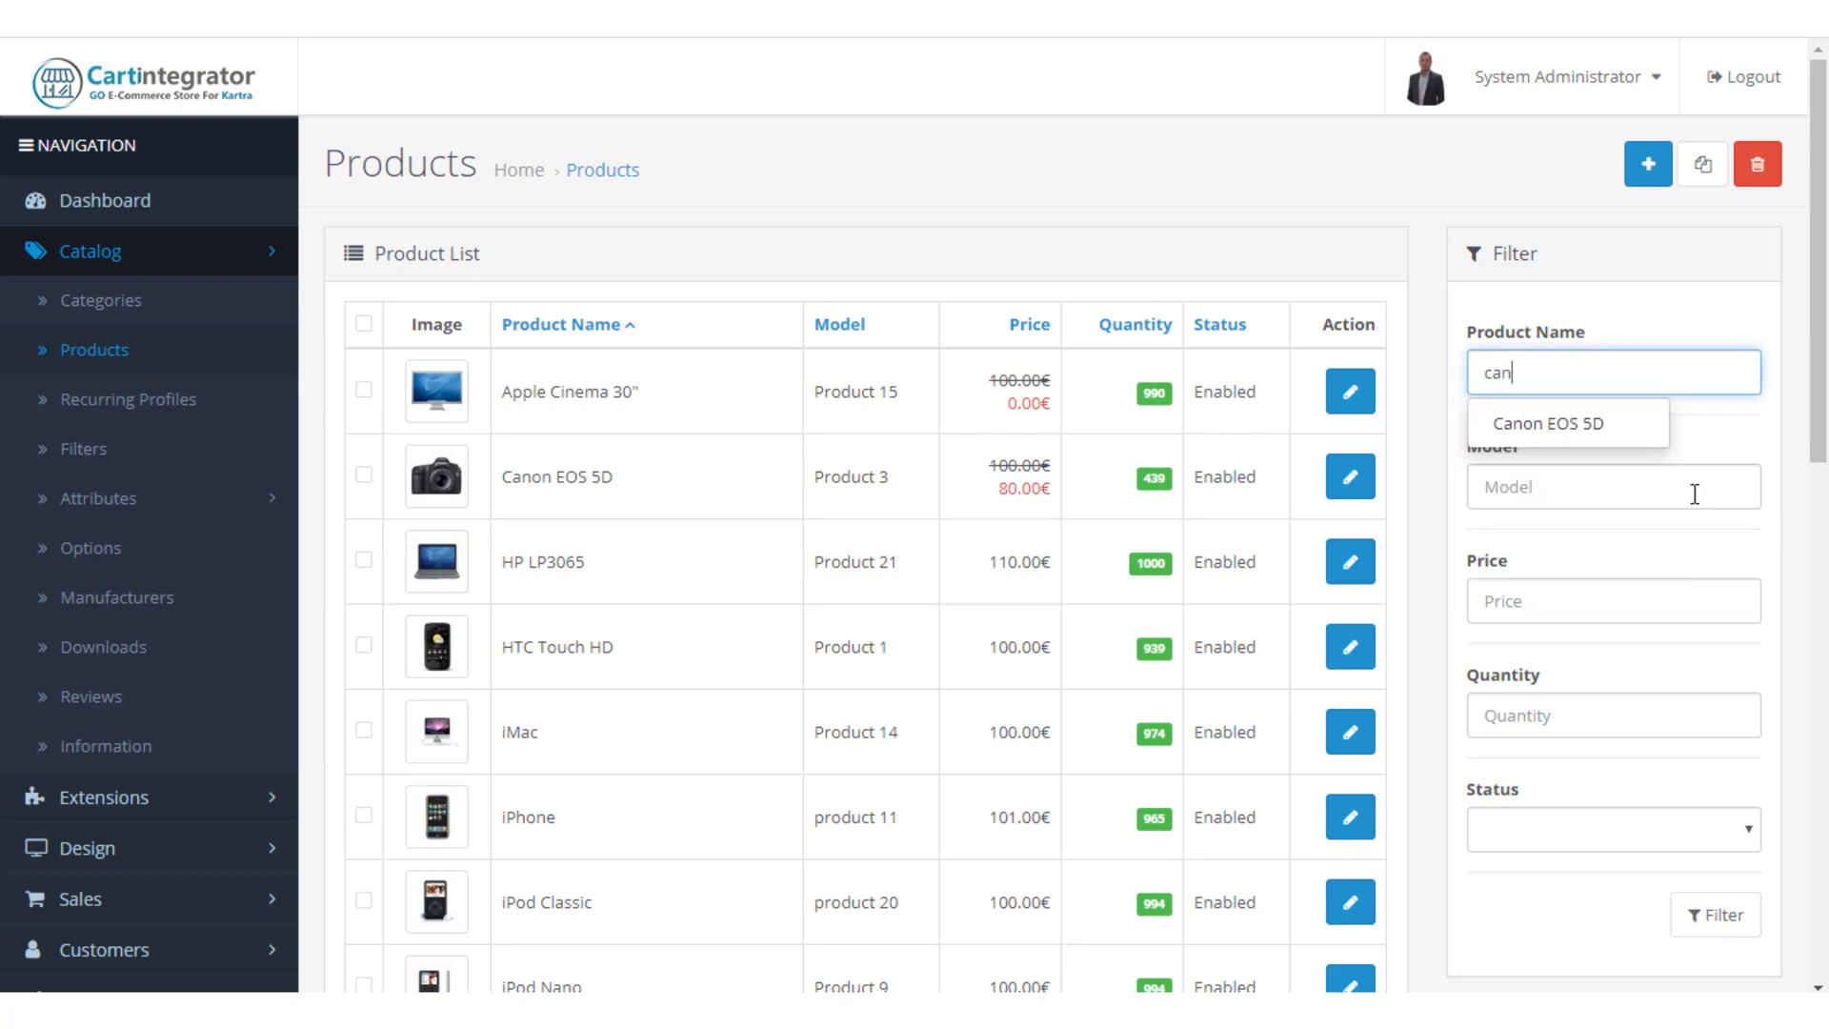
left_click(1586, 434)
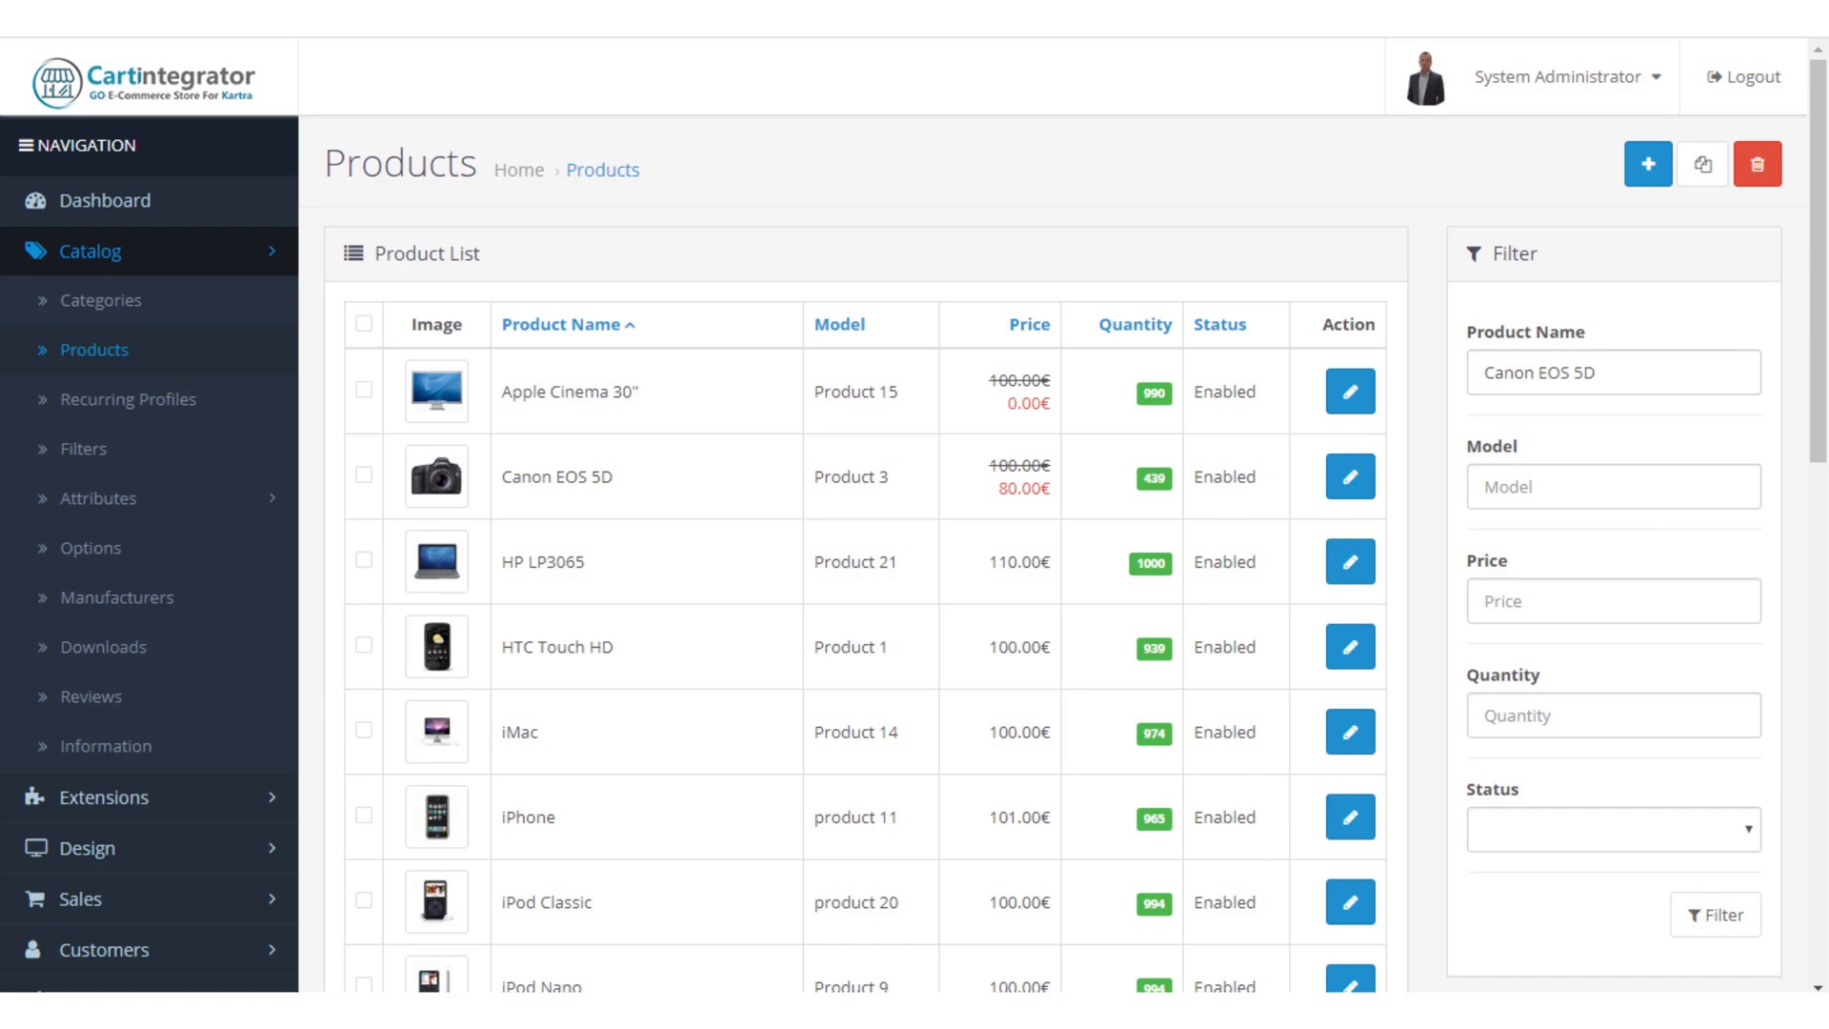
left_click(1726, 917)
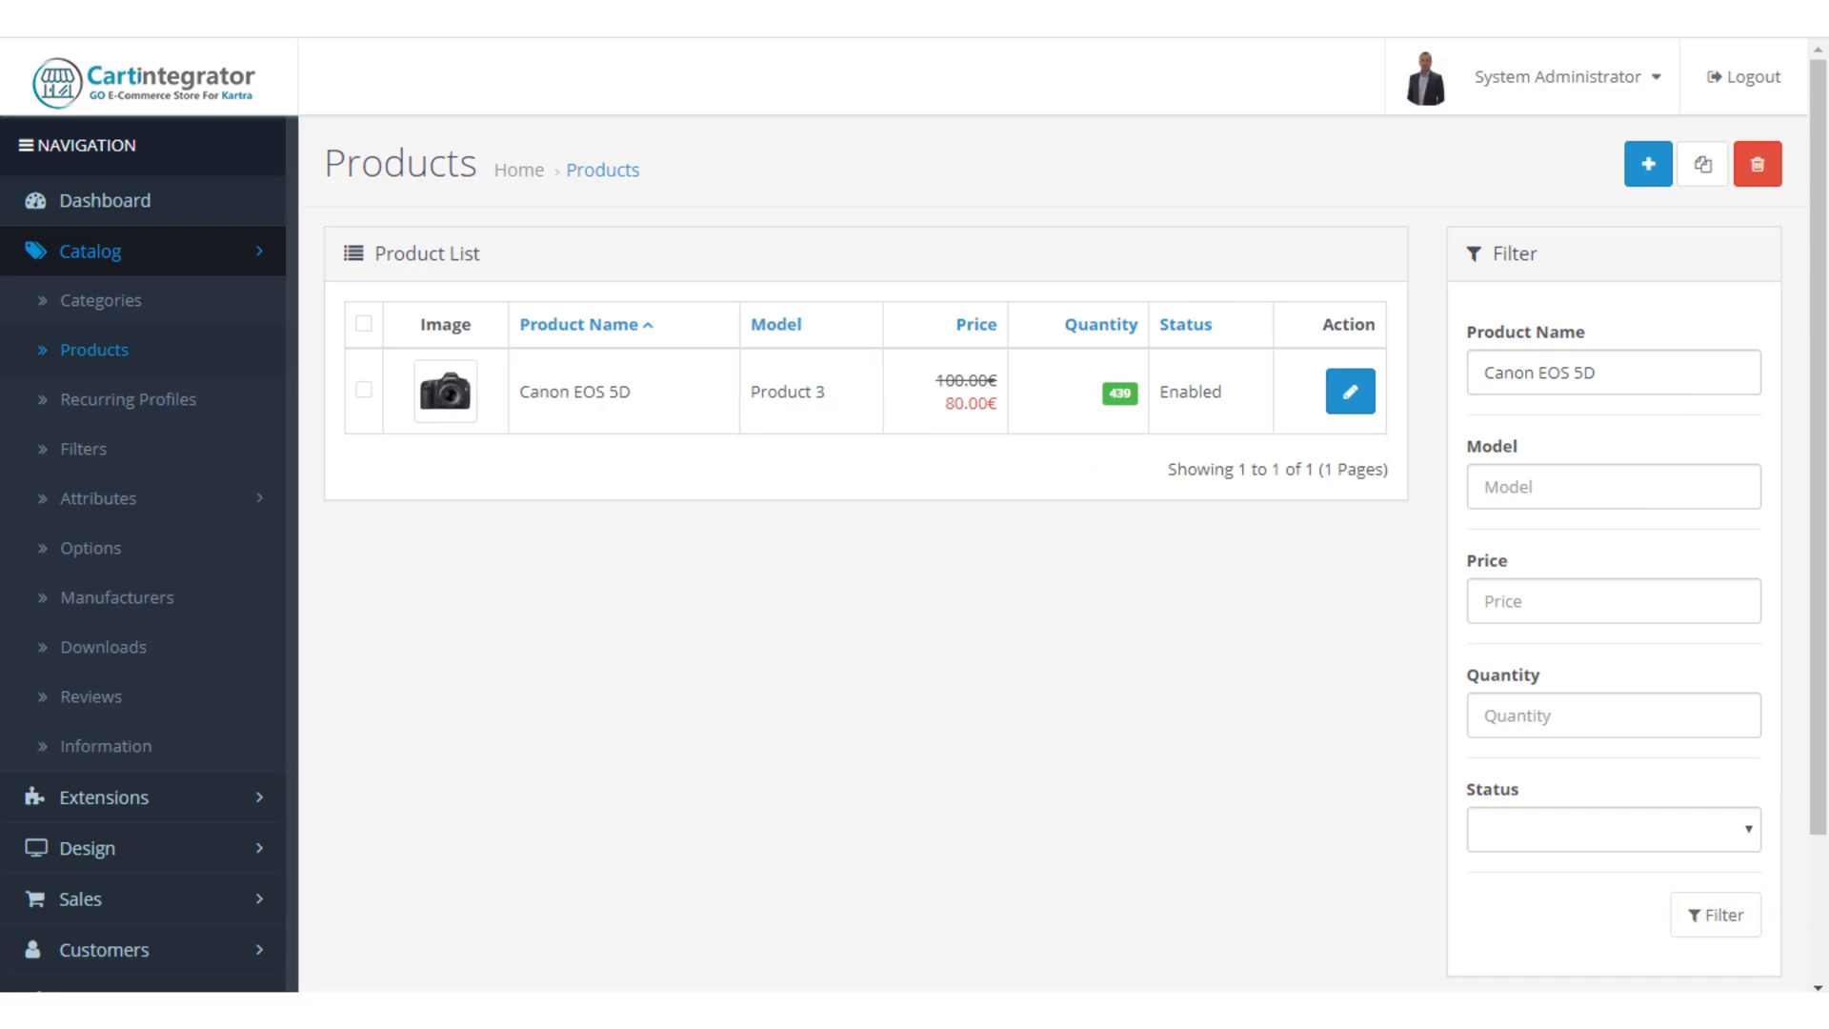
left_click(1350, 390)
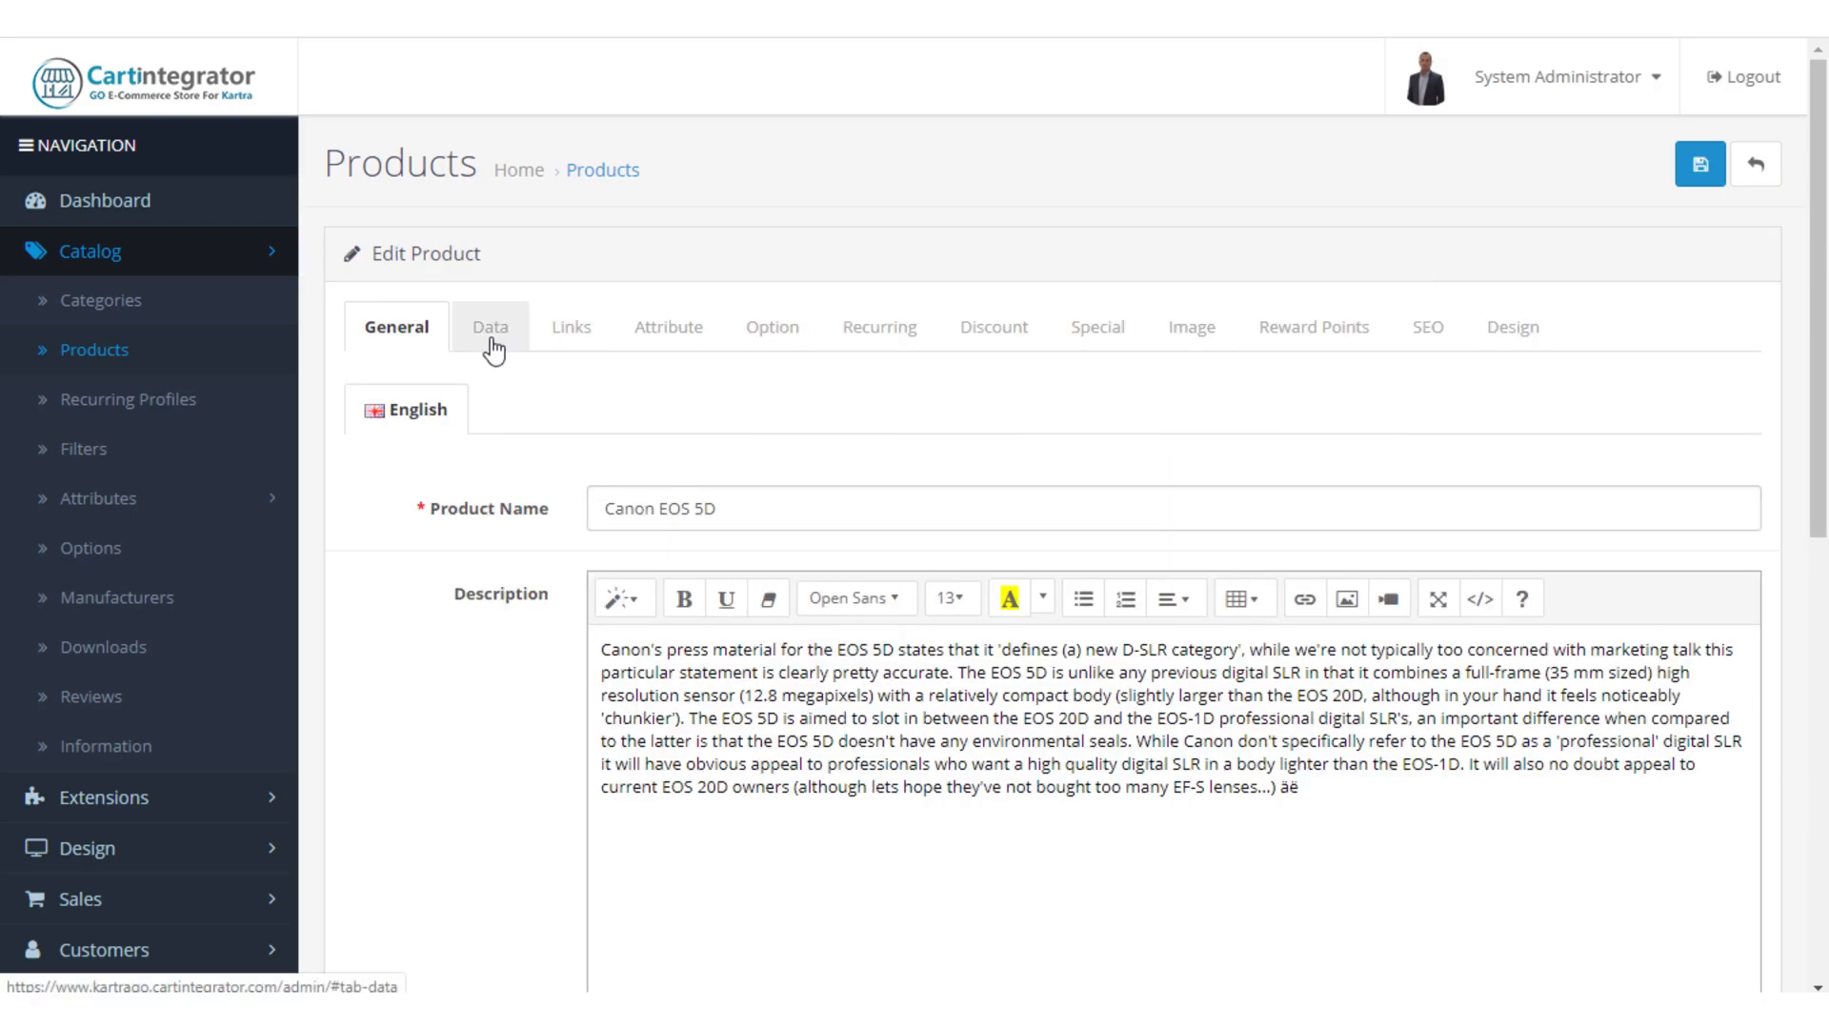
left_click(491, 338)
scroll(625, 517, "down", 5)
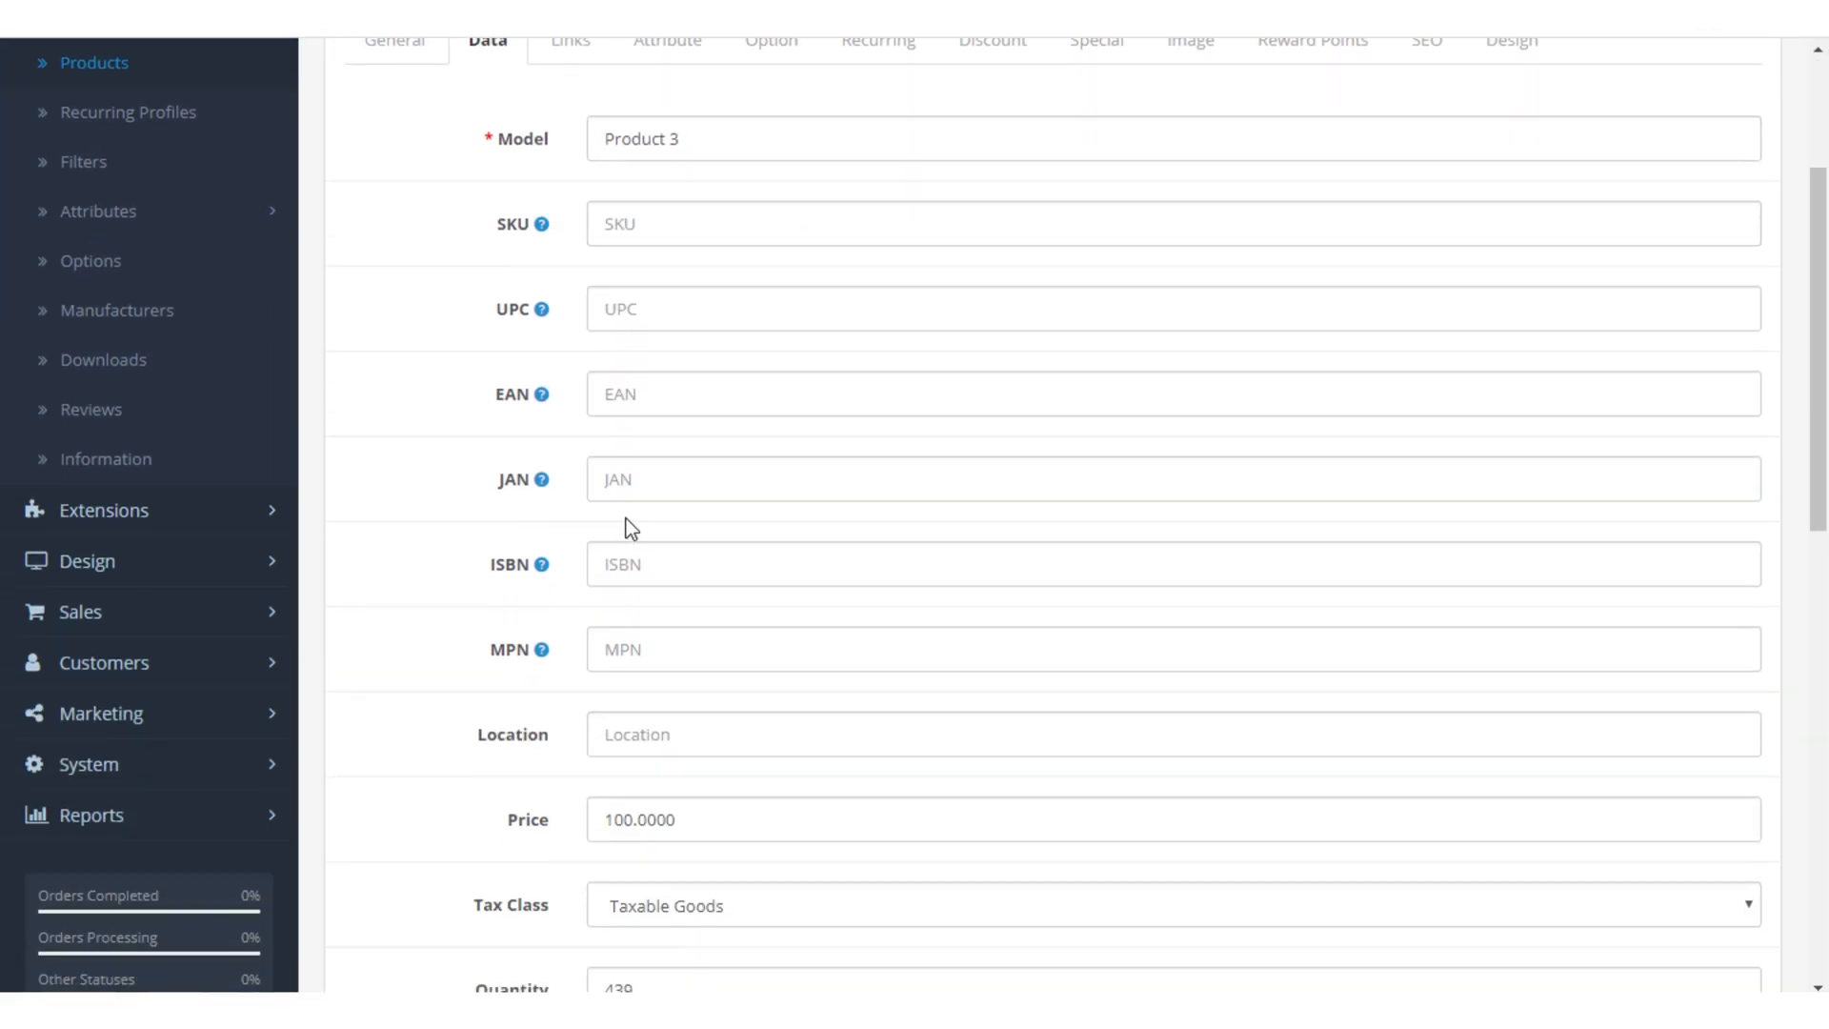
scroll(705, 534, "down", 1)
scroll(730, 543, "up", 5)
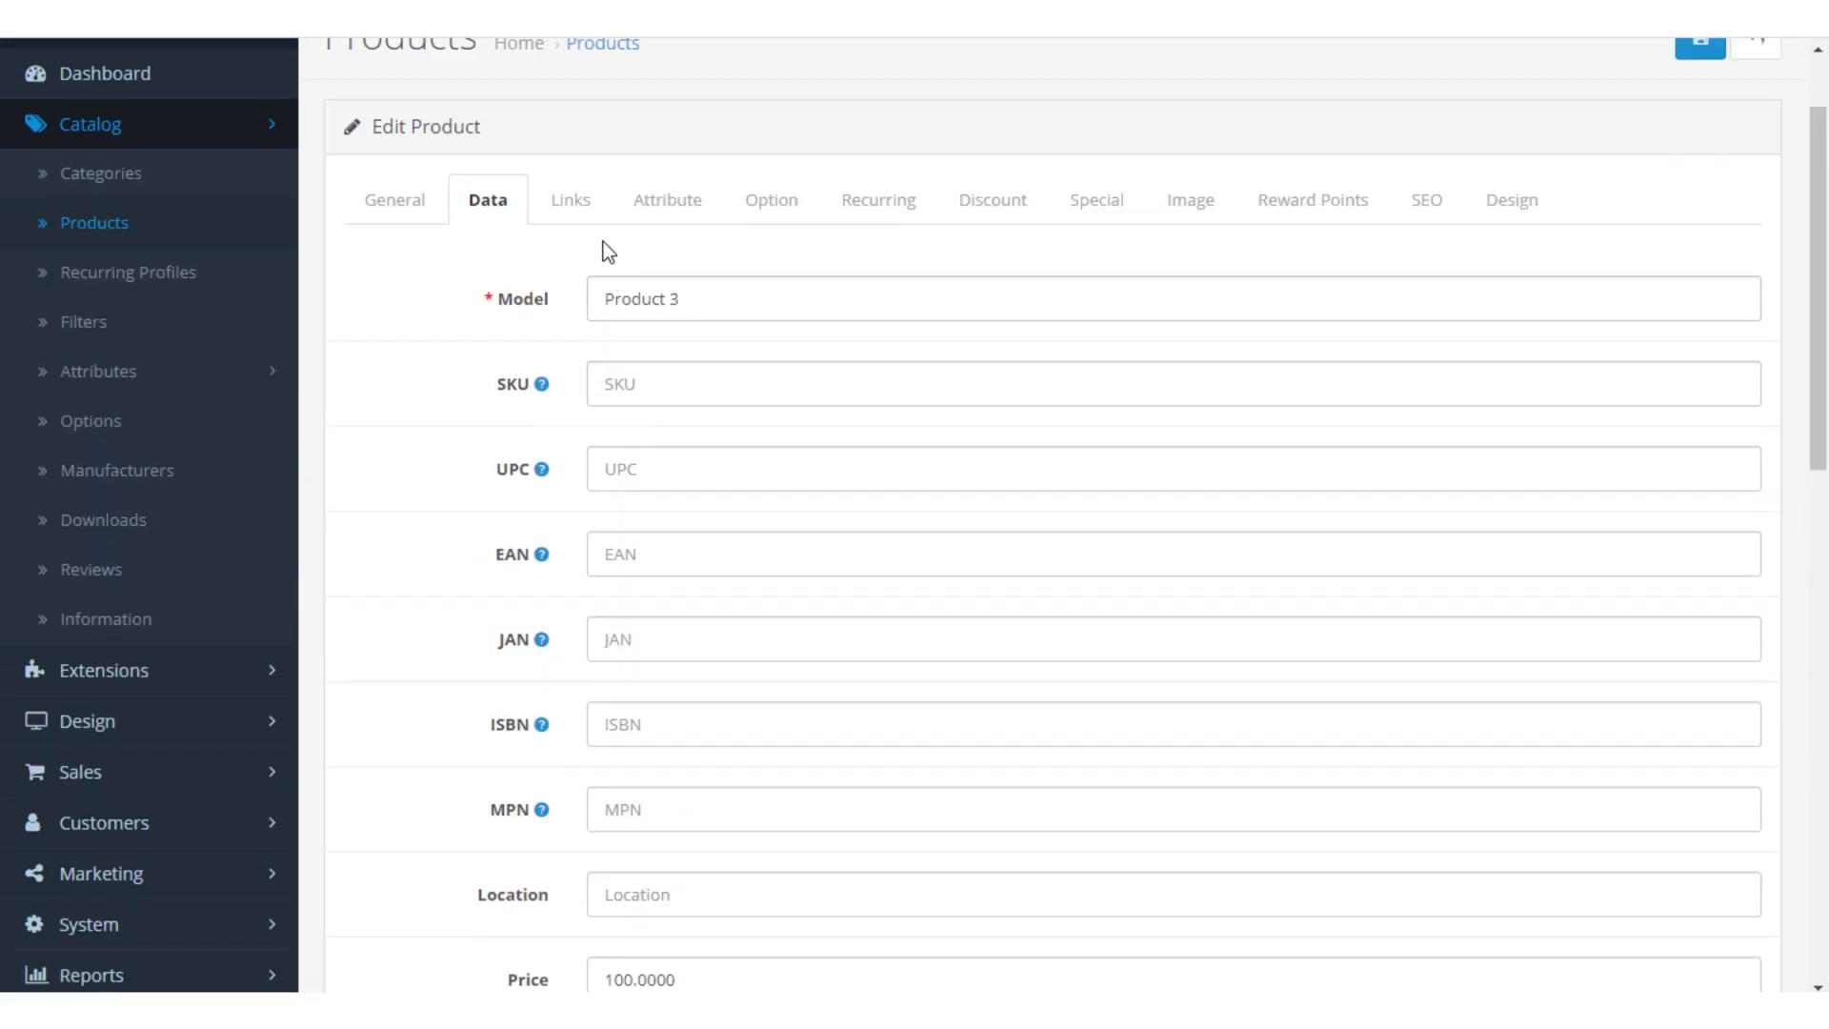
Assign the filter Memory > 128GB to the Canon EOS 5D product and save it.
left_click(583, 199)
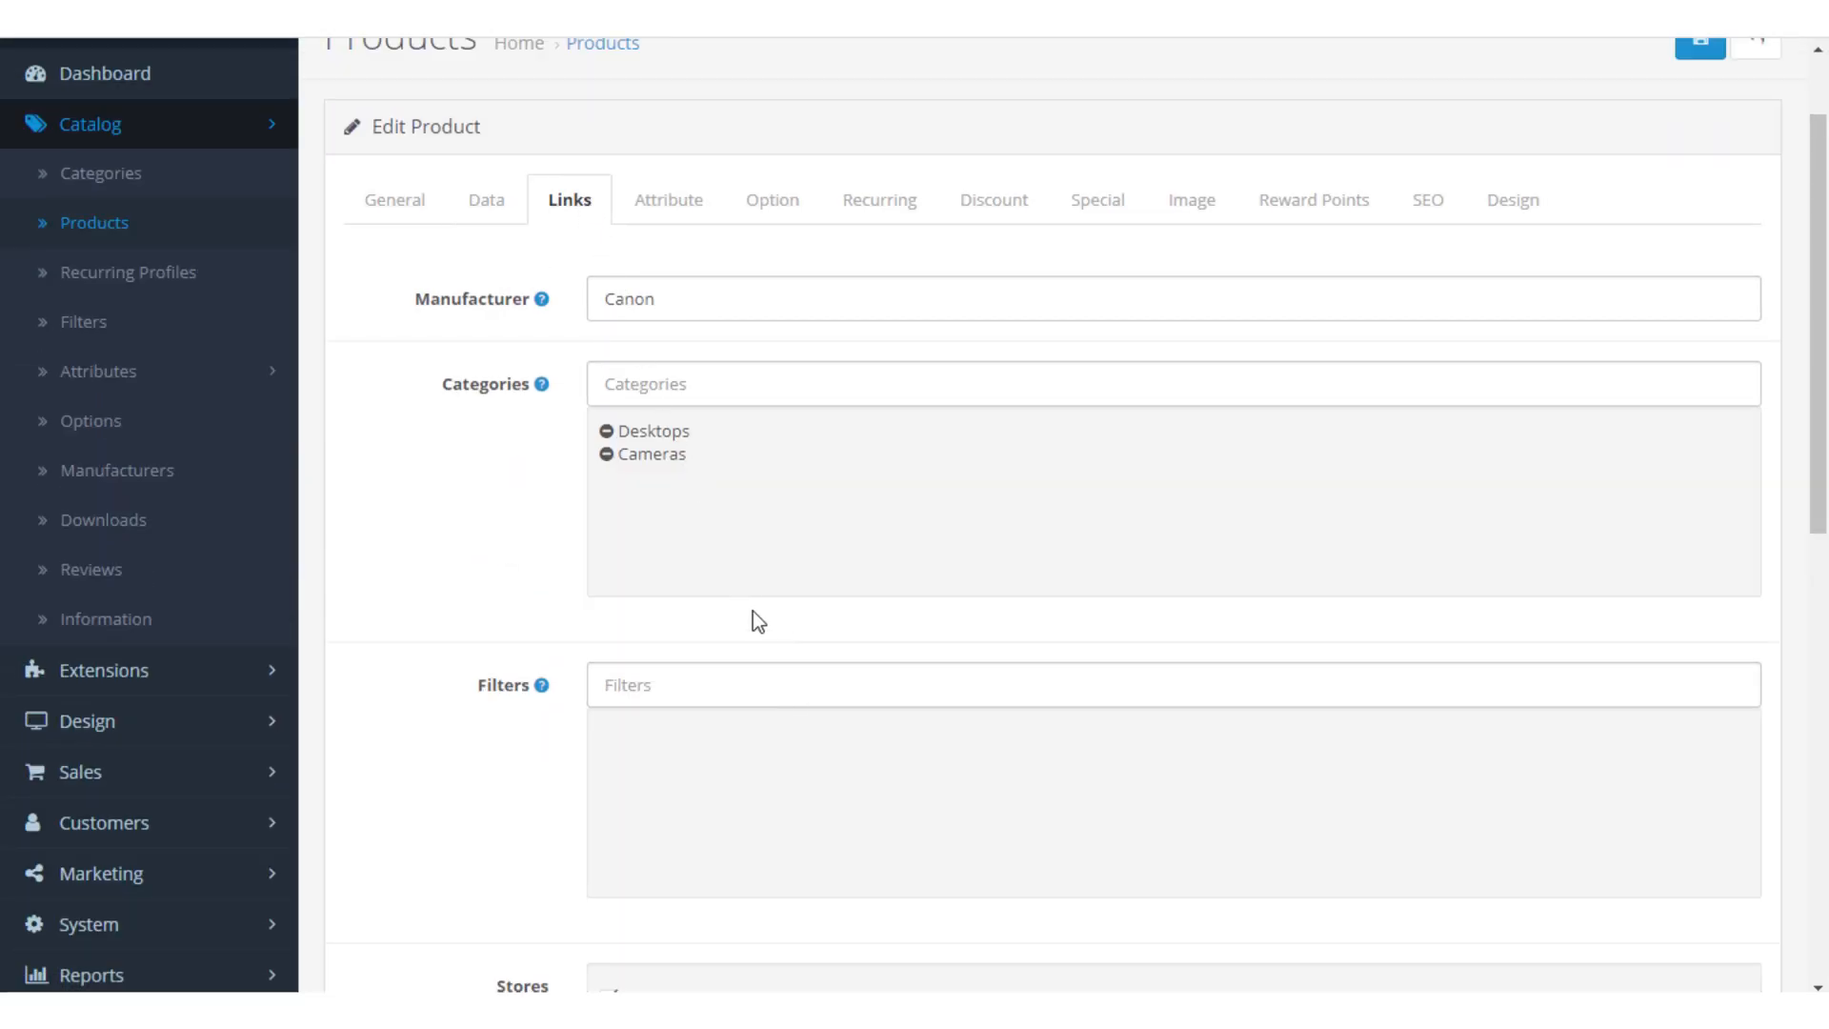
left_click(700, 679)
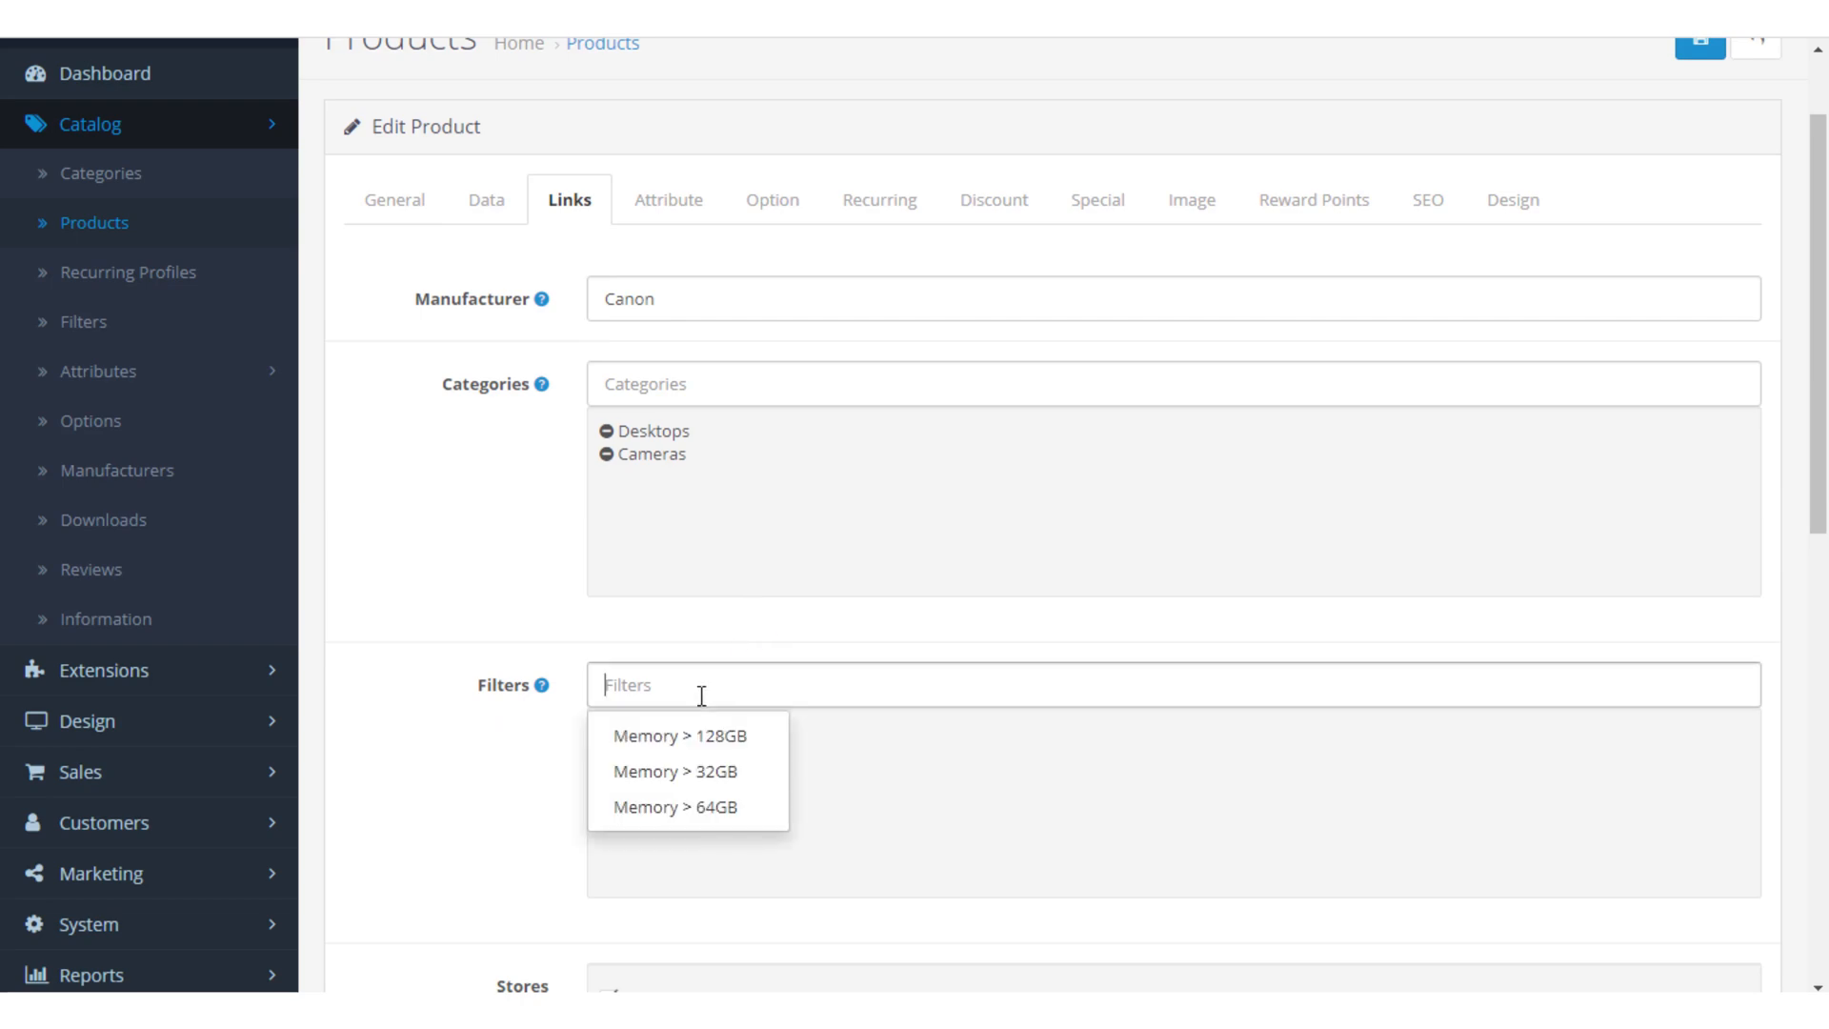
left_click(705, 744)
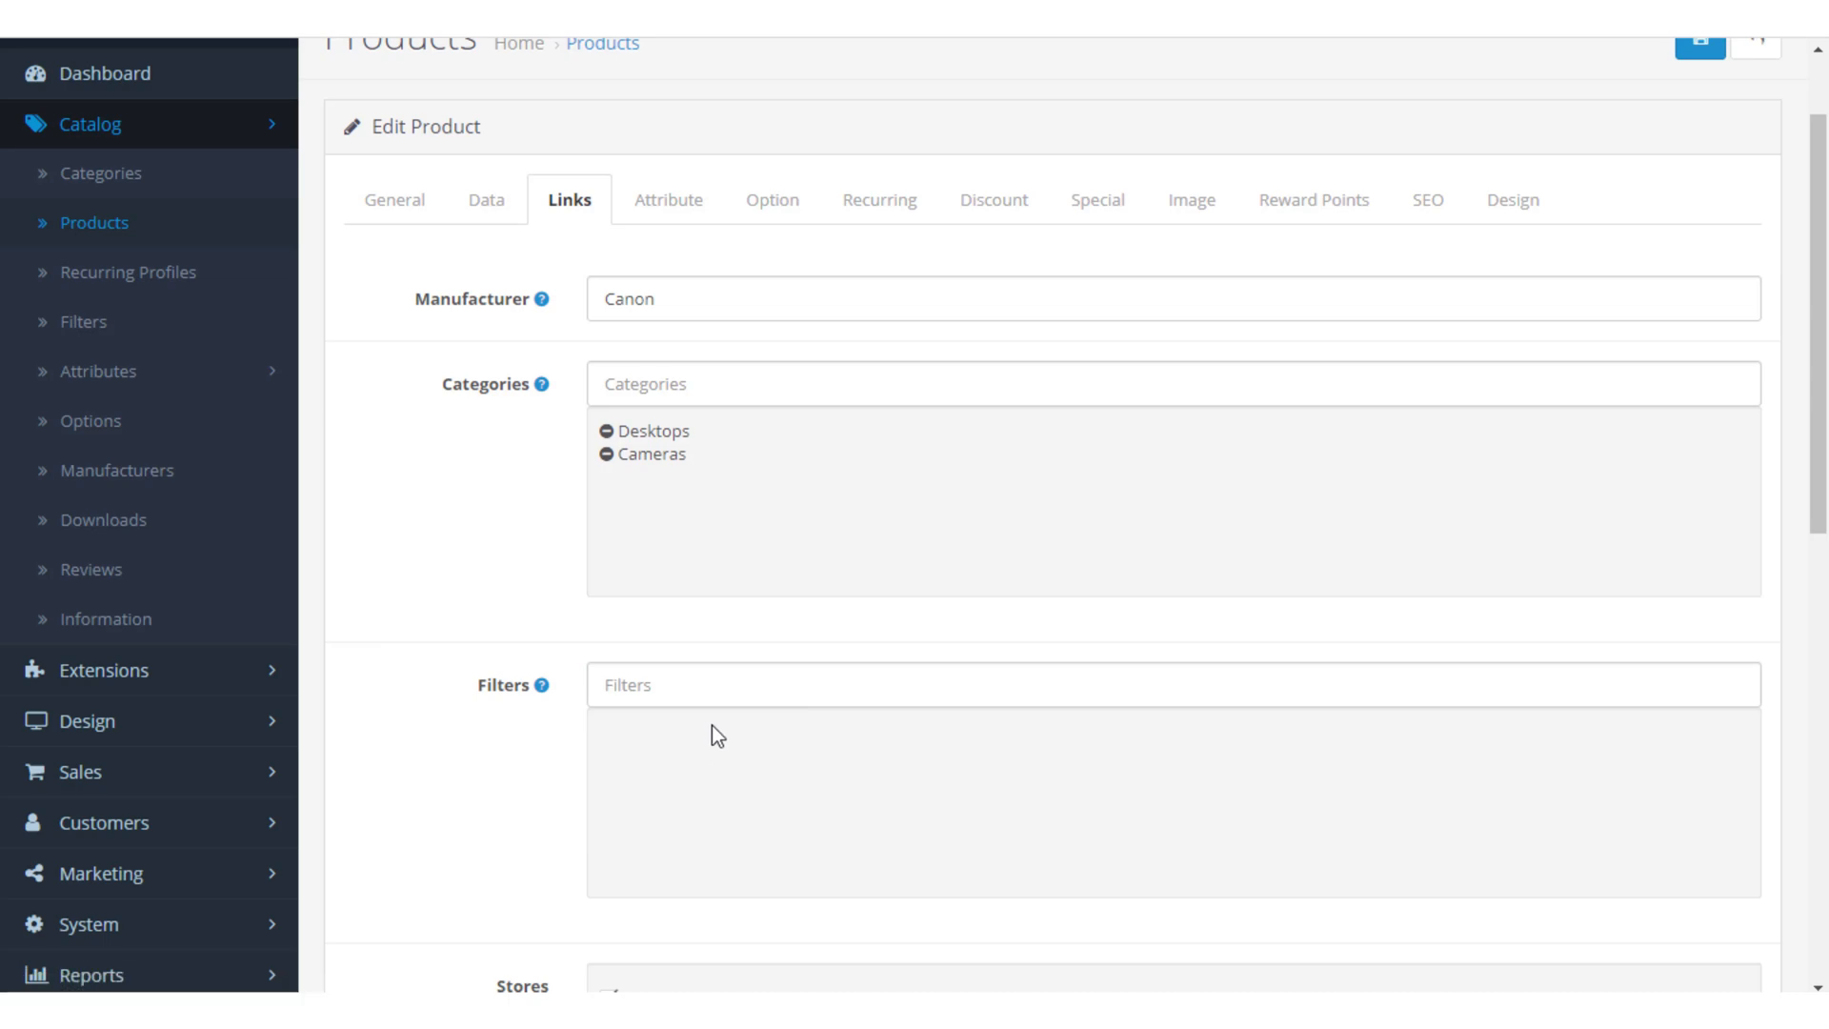
scroll(739, 679, "up", 2)
scroll(724, 667, "down", 3)
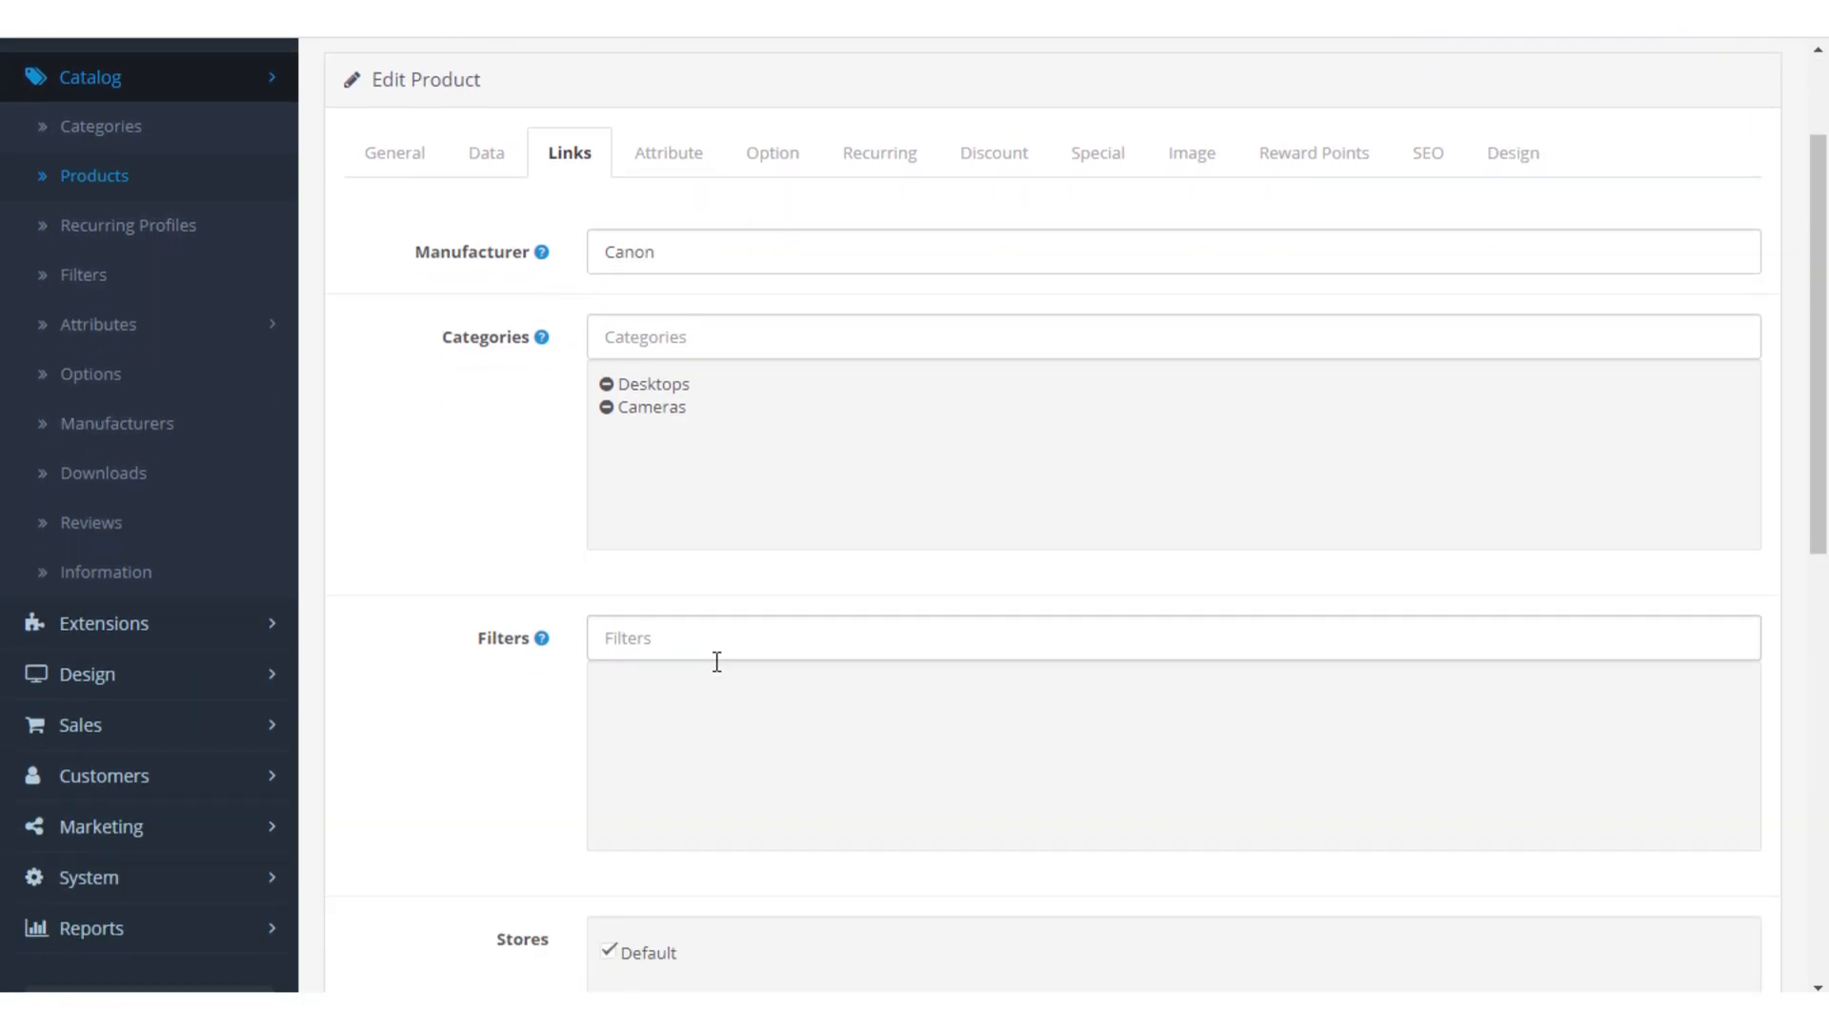
left_click(648, 430)
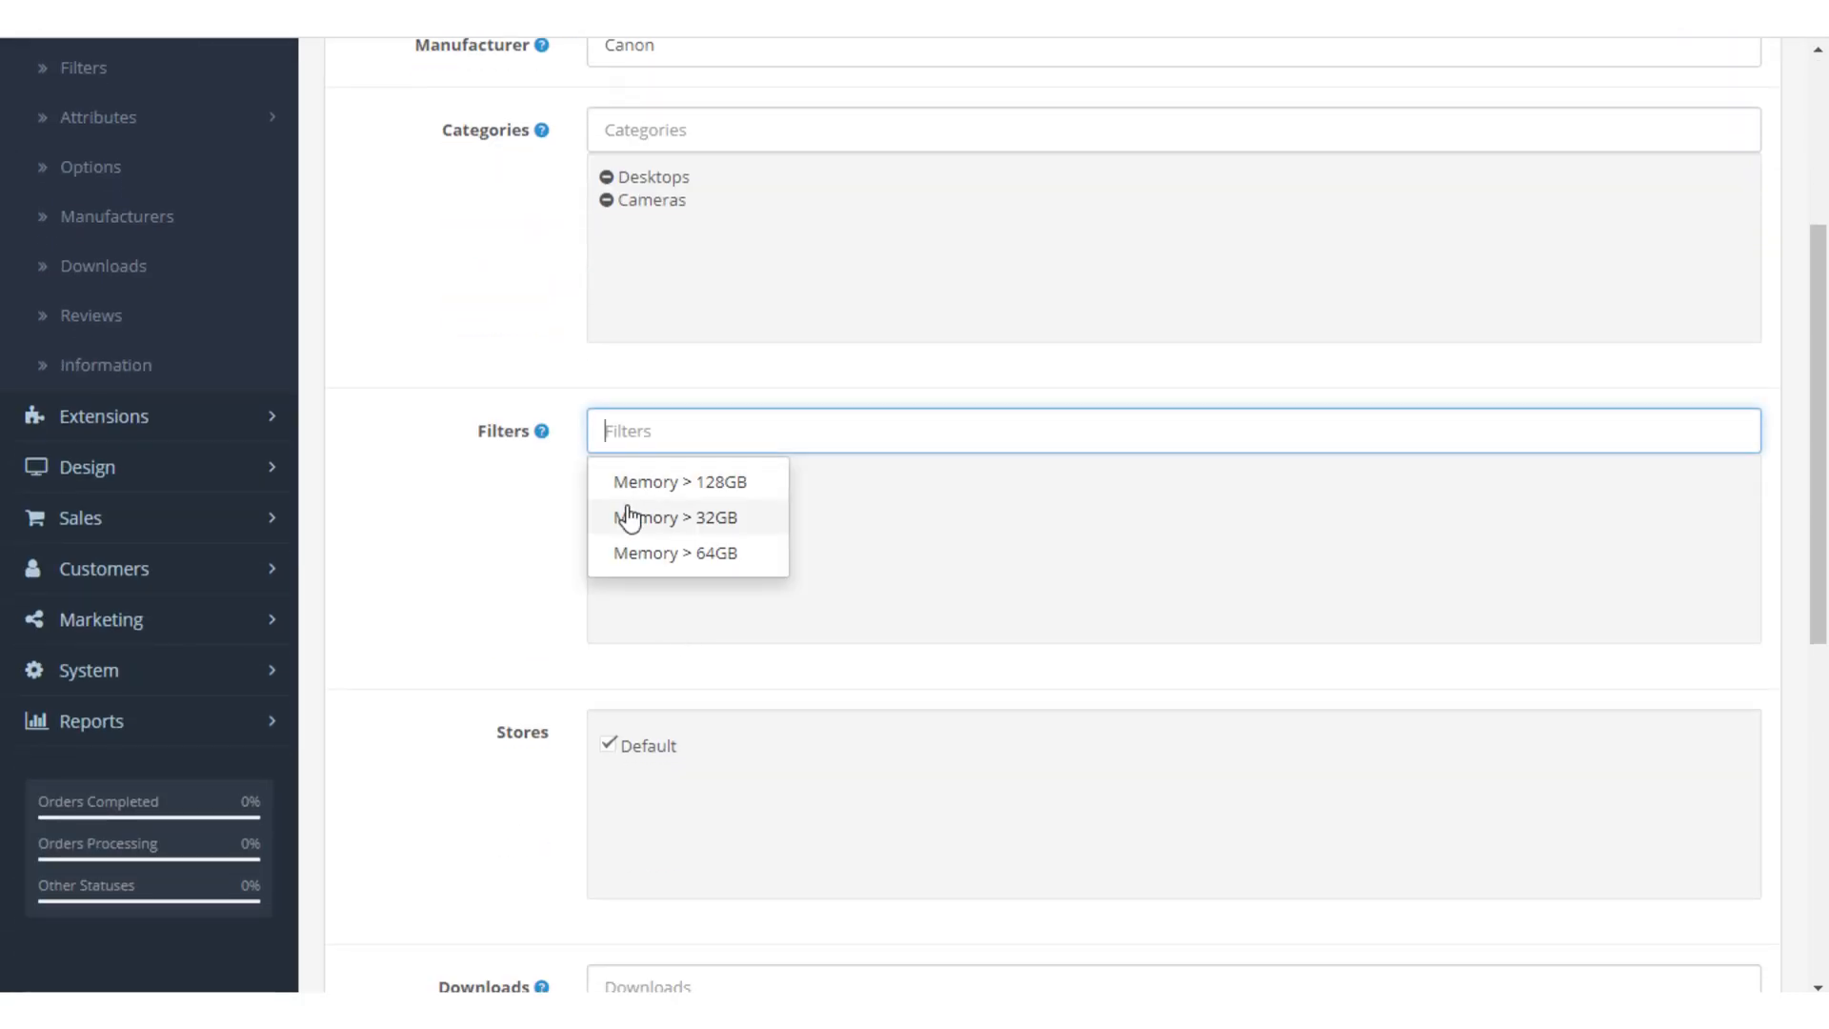
left_click(647, 492)
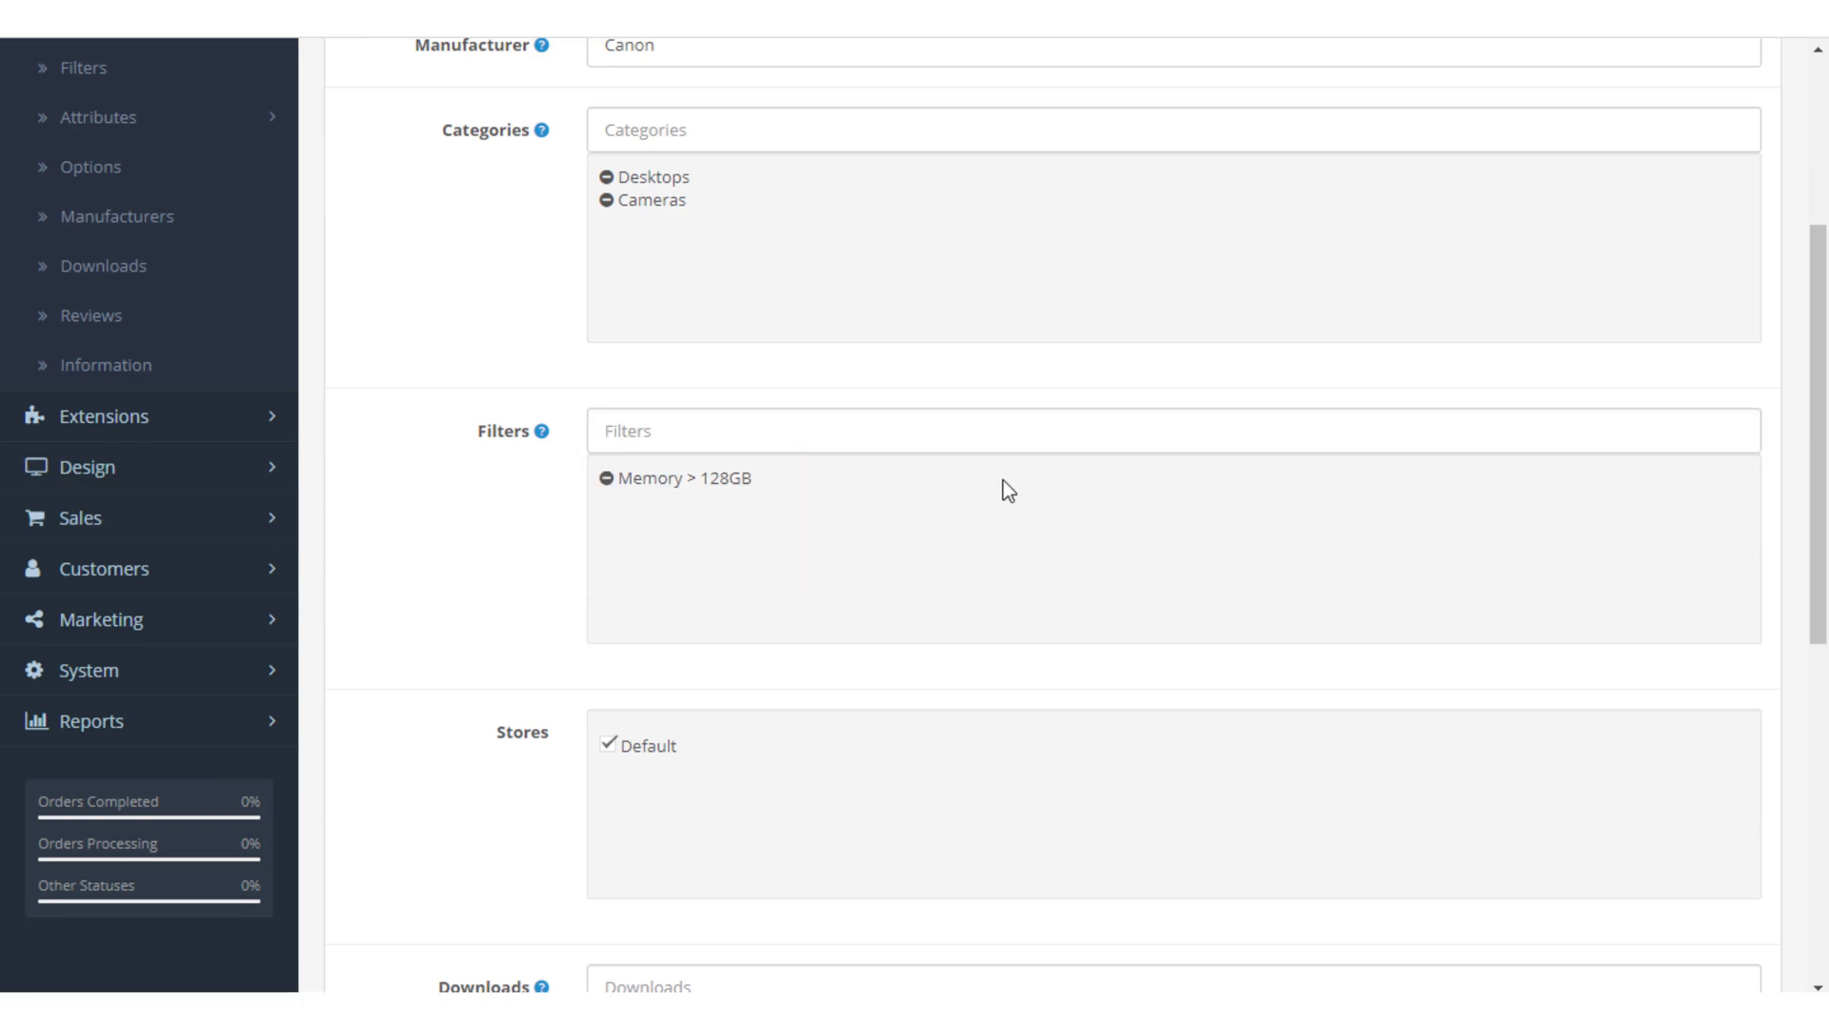
scroll(905, 492, "up", 5)
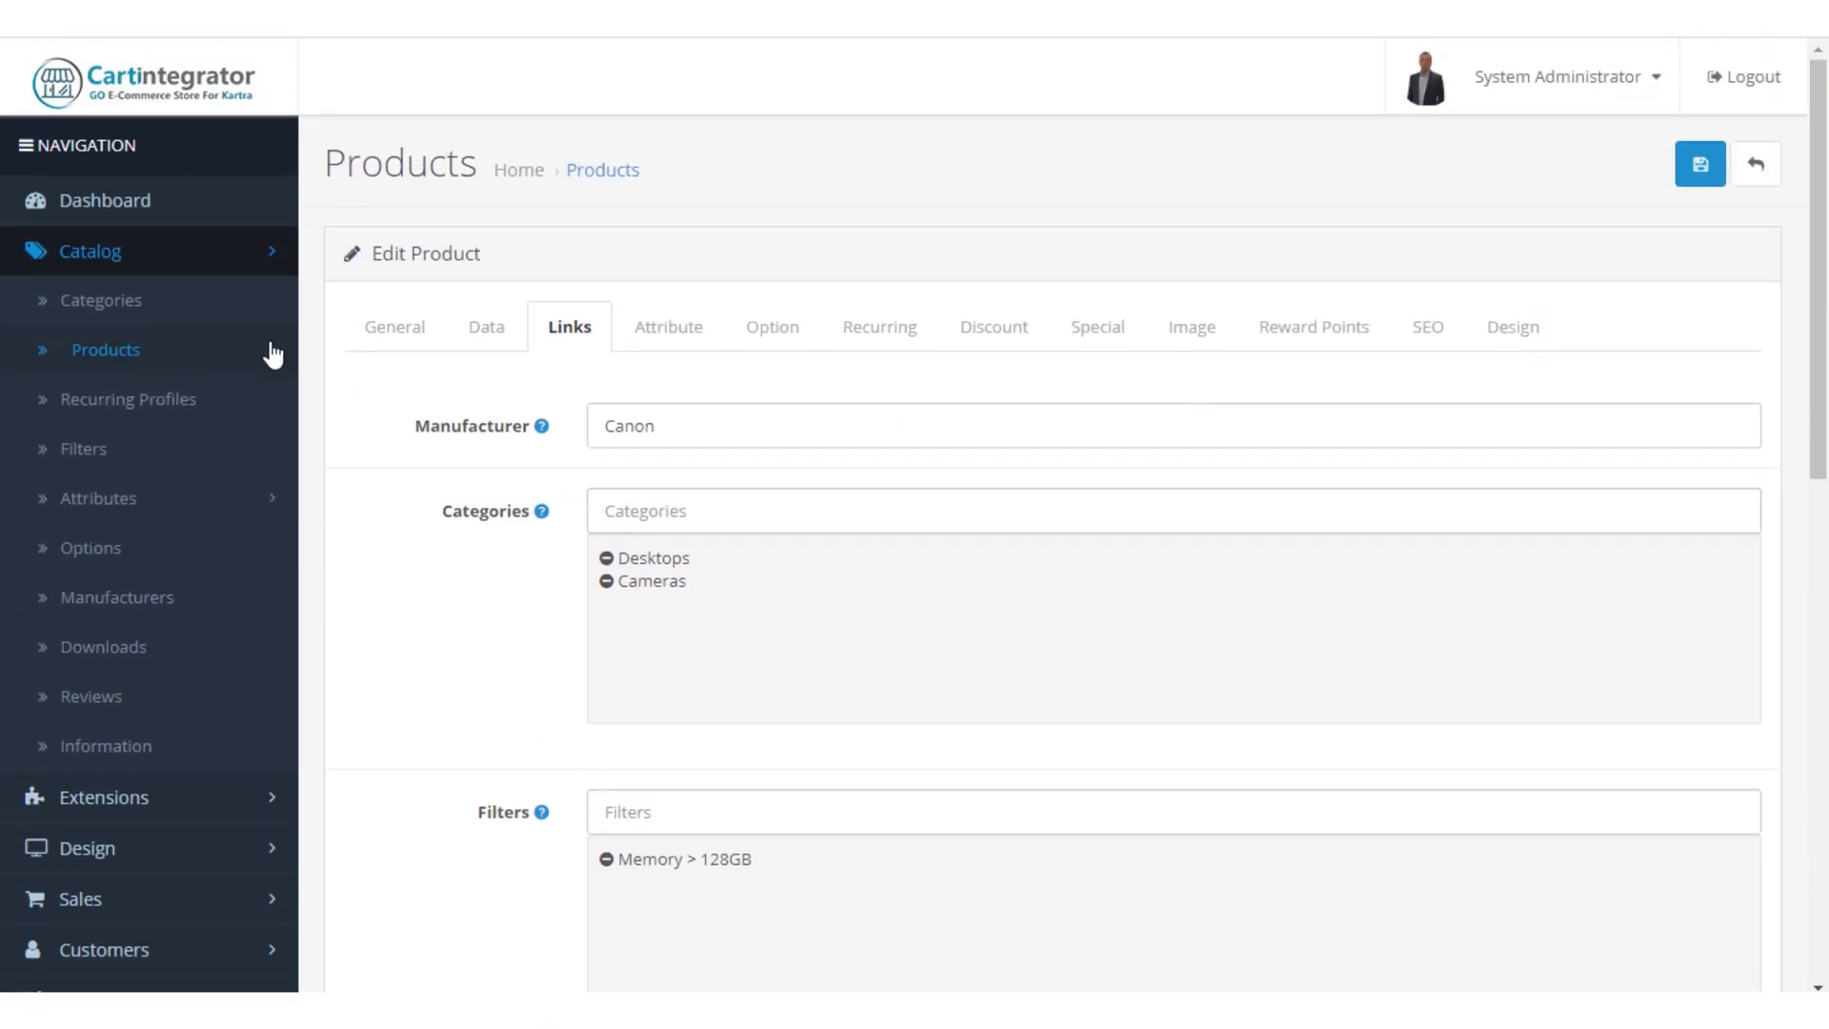
left_click(395, 342)
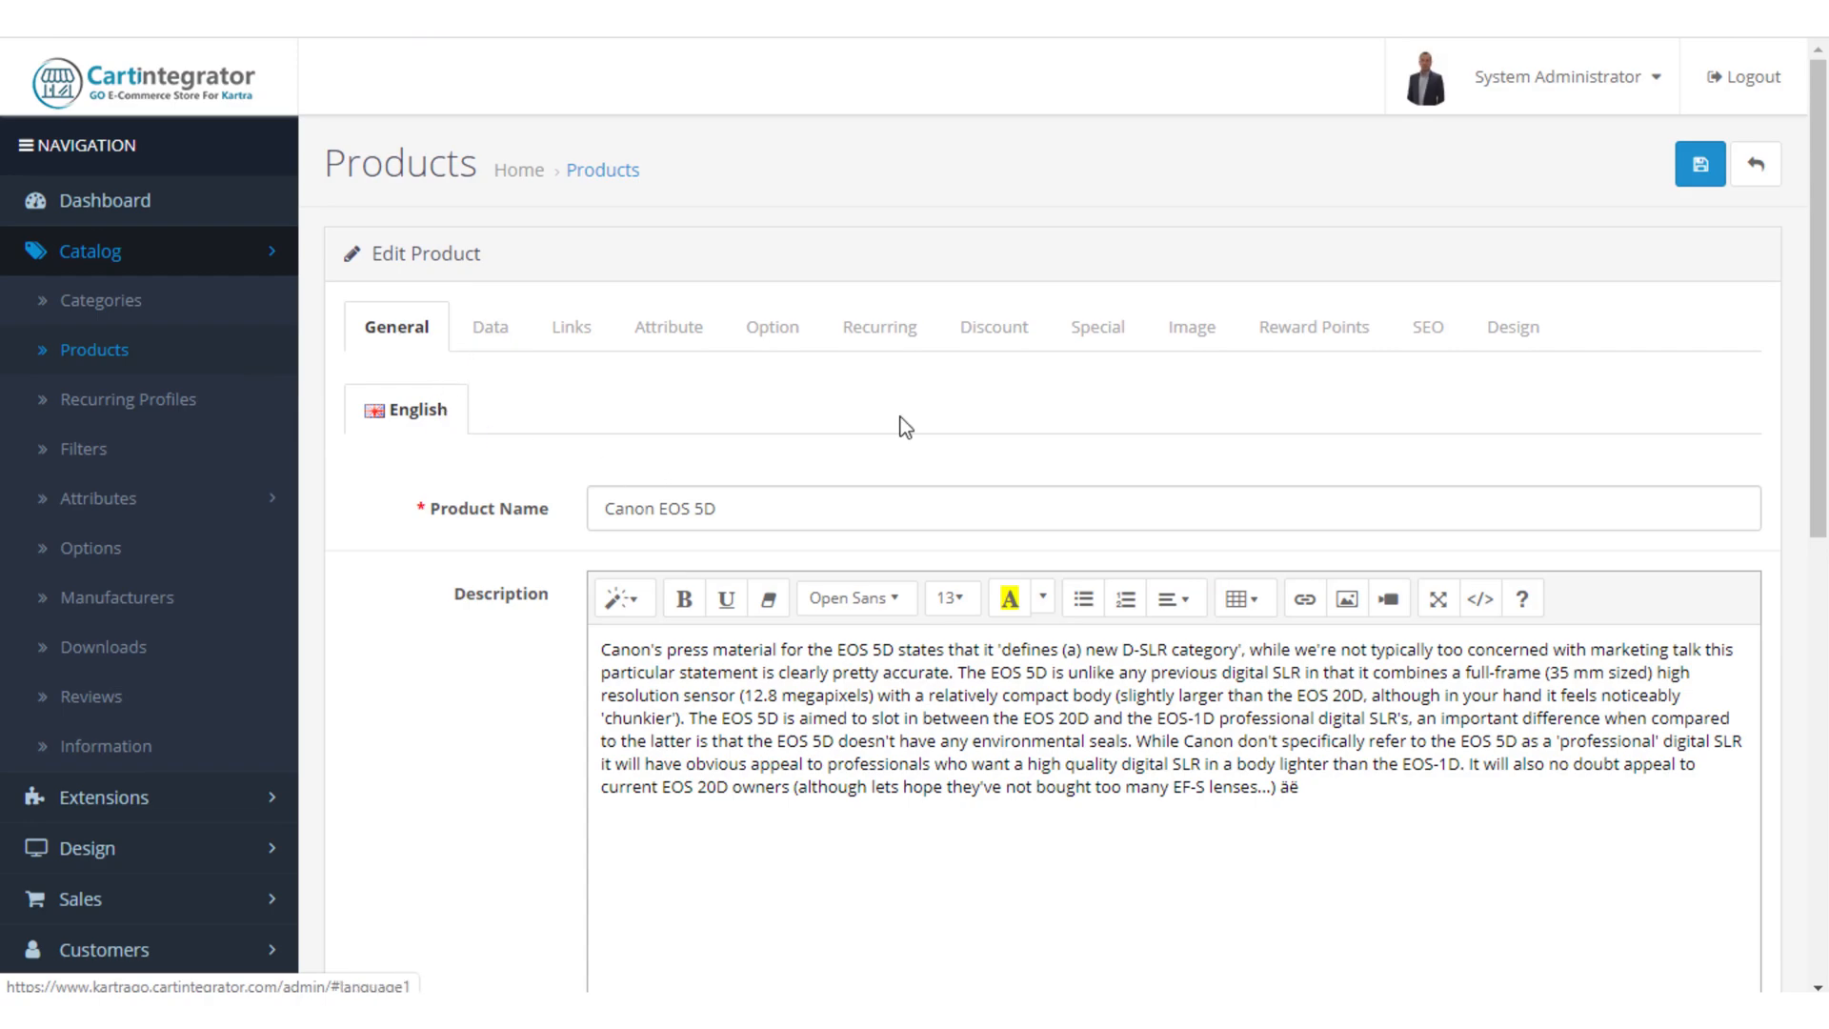
left_click(1699, 181)
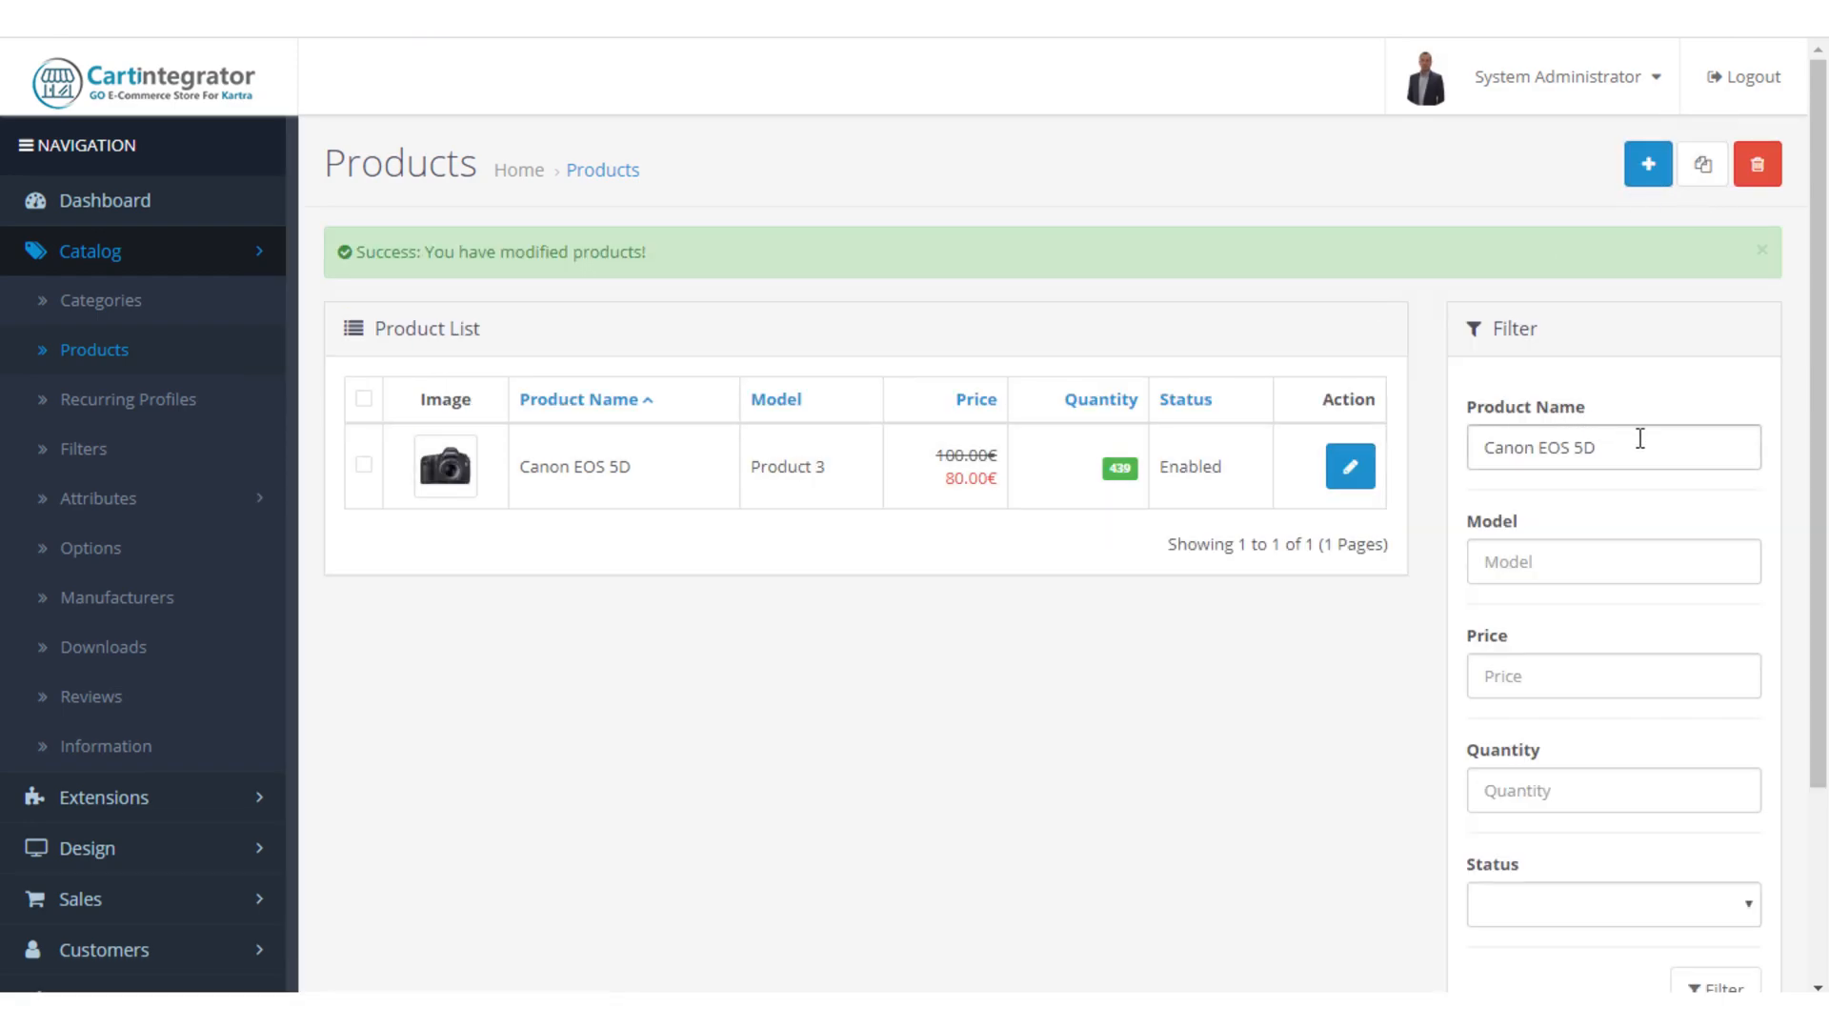
Filter the product list by Nikon D300 and open that product for editing.
triple_click(1640, 438)
type("nik")
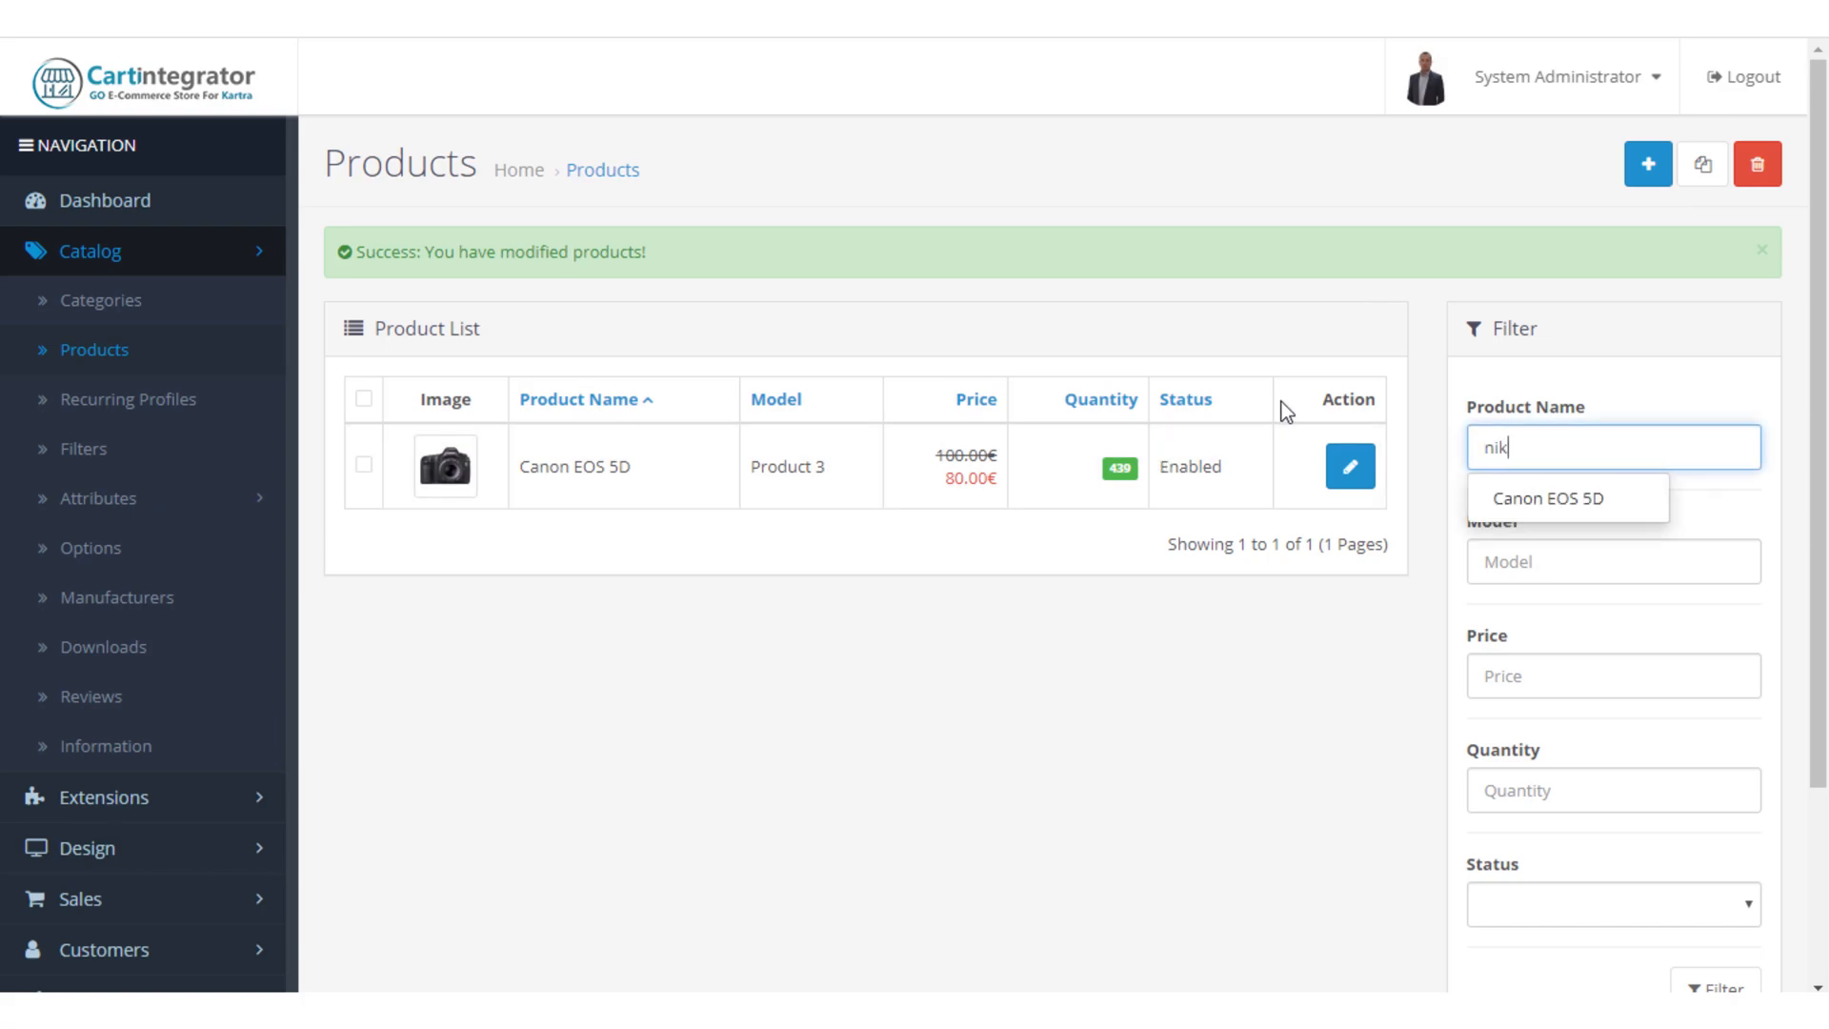
left_click(1544, 500)
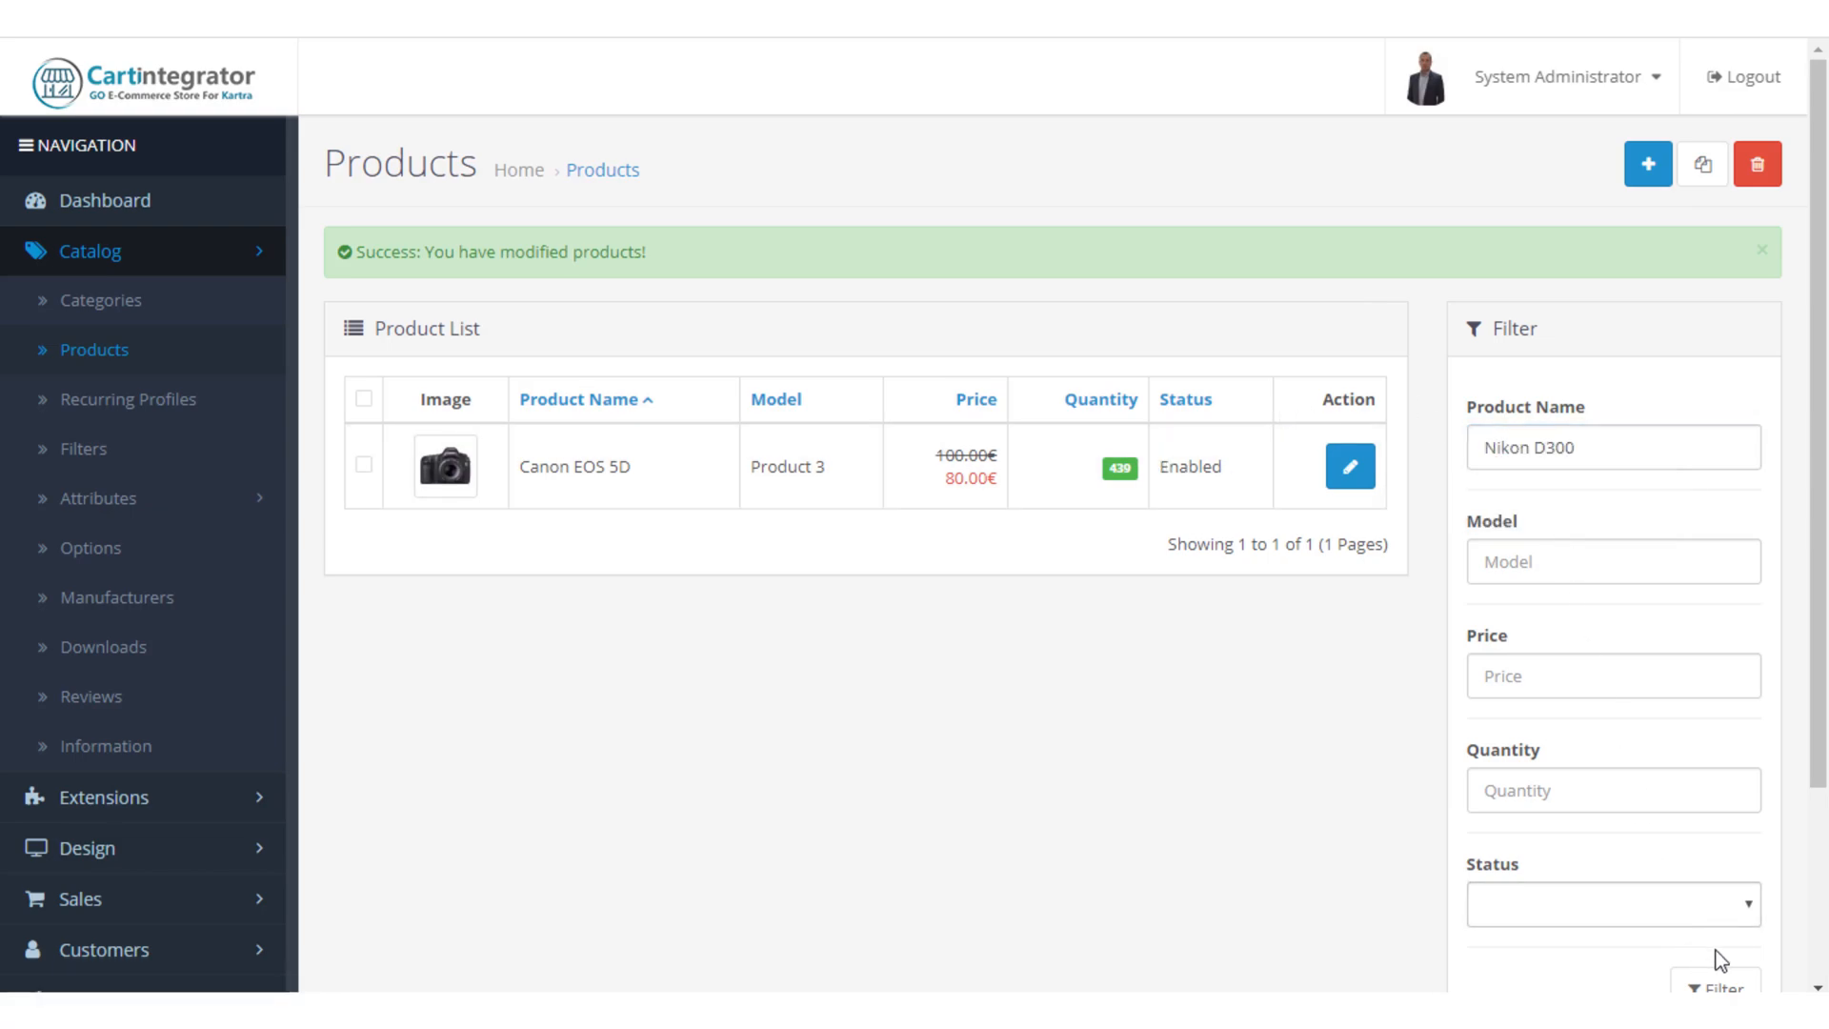
scroll(1717, 951, "down", 1)
left_click(1702, 866)
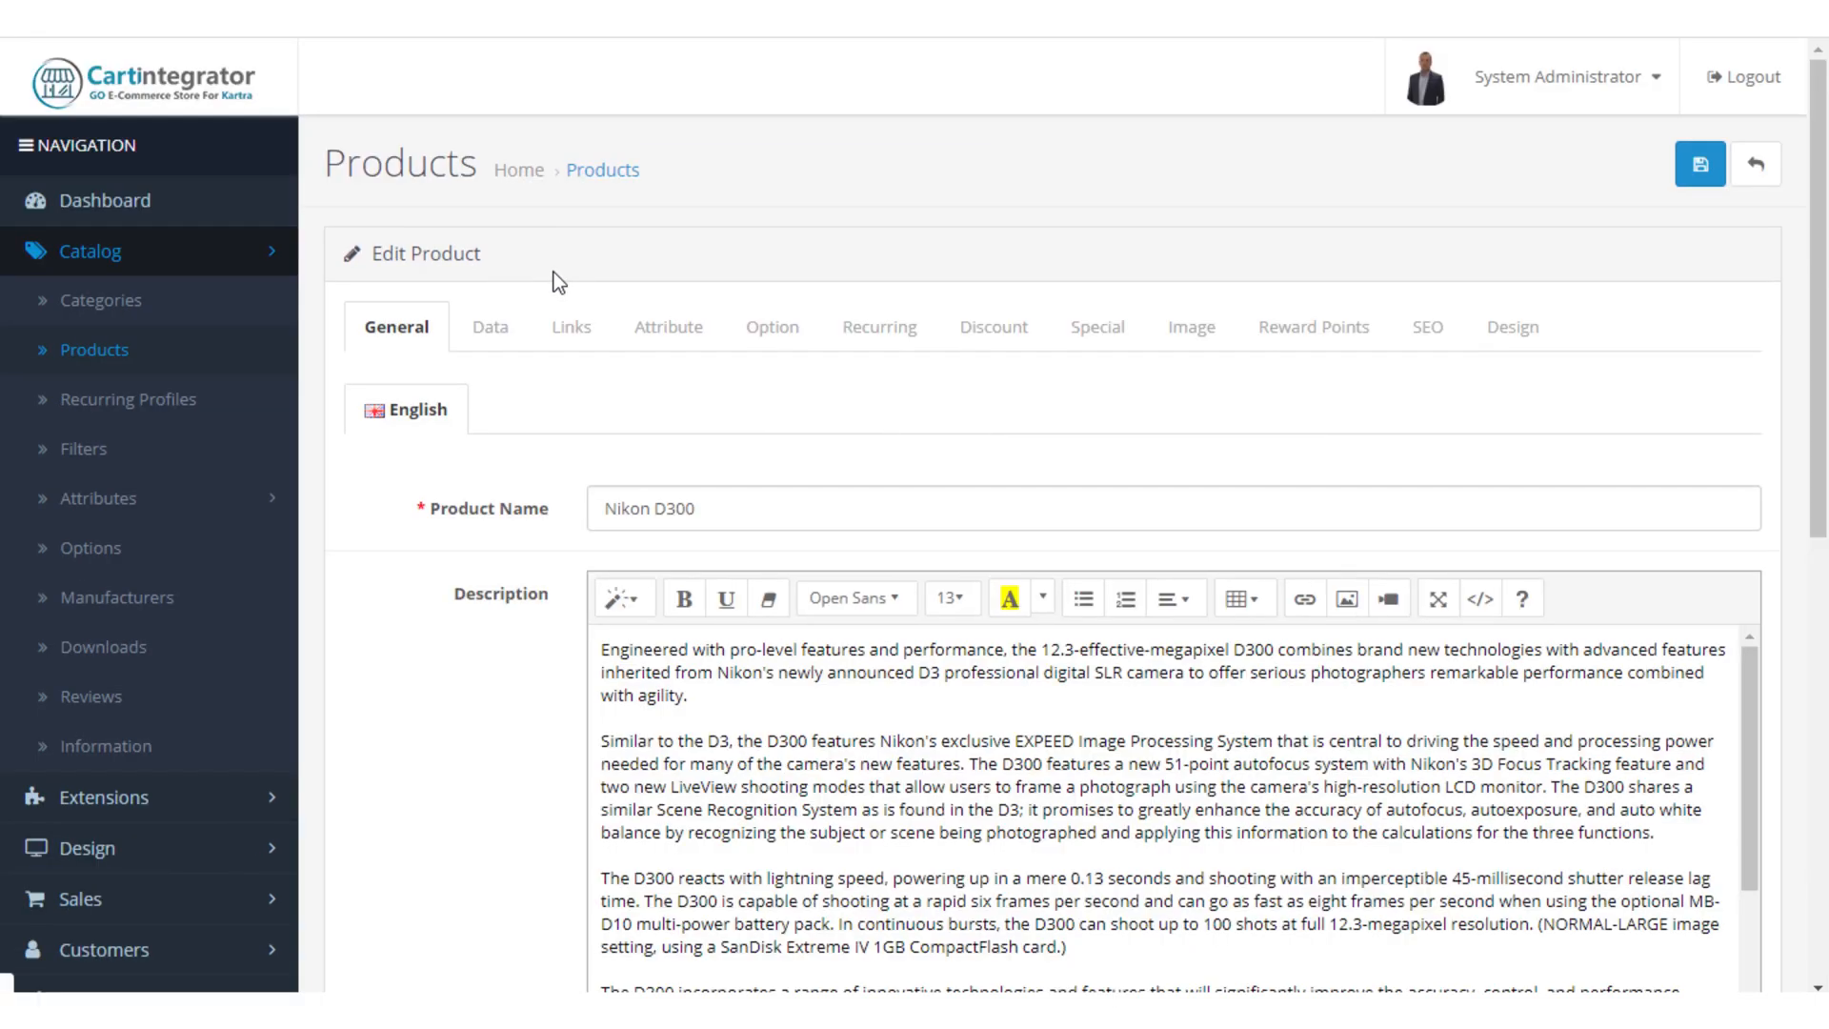
Assign the filter Memory > 64GB to the Nikon D300 product and save it.
left_click(572, 336)
scroll(613, 570, "down", 2)
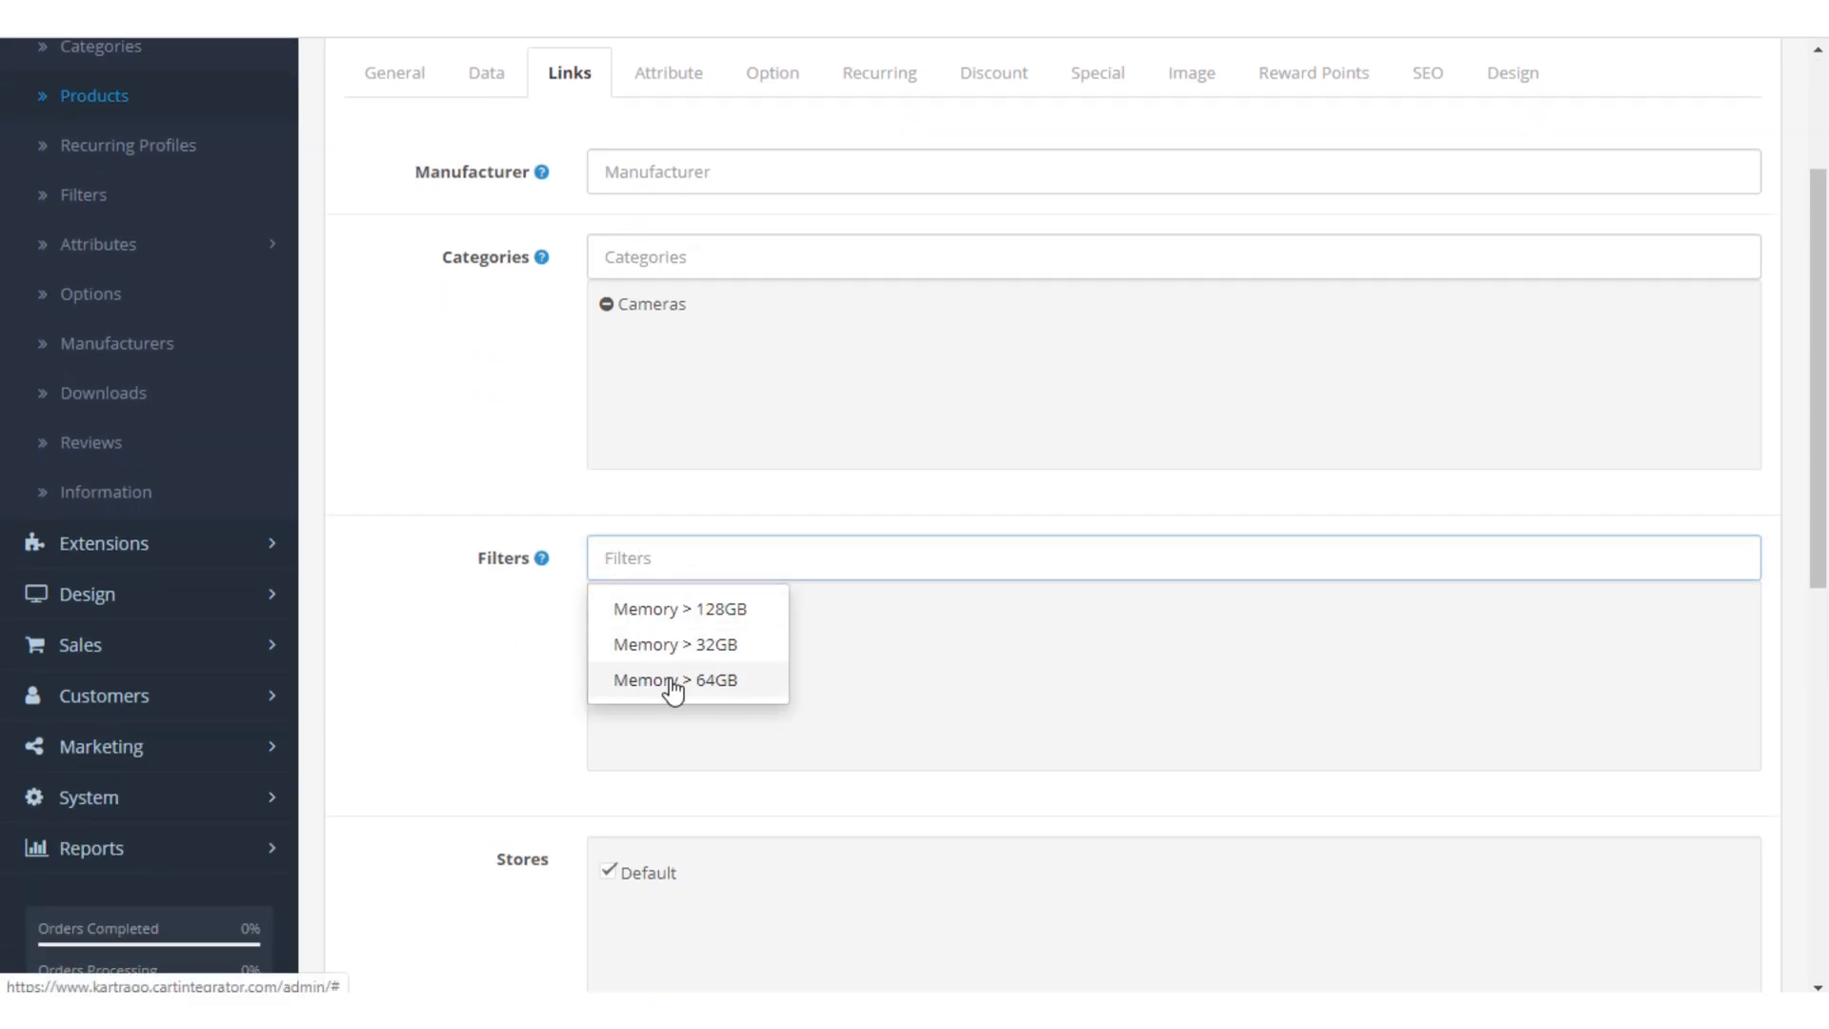
left_click(674, 684)
scroll(1057, 604, "up", 2)
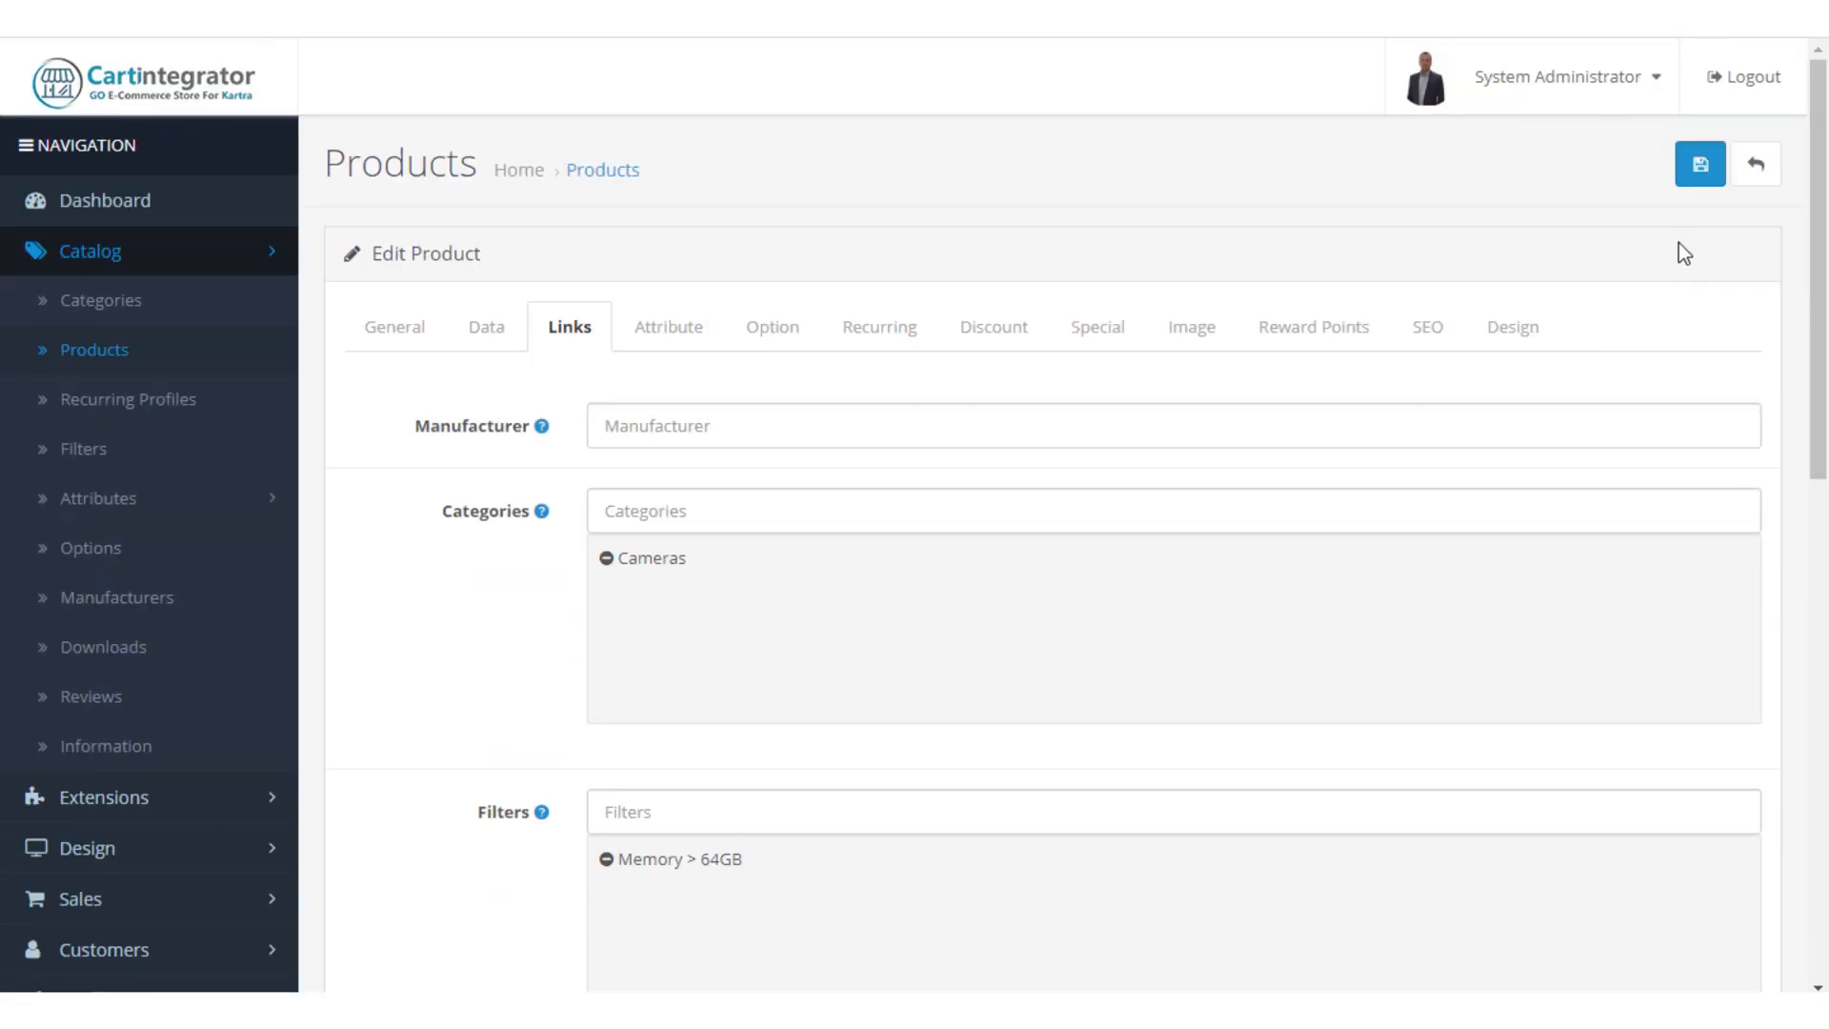
left_click(1700, 176)
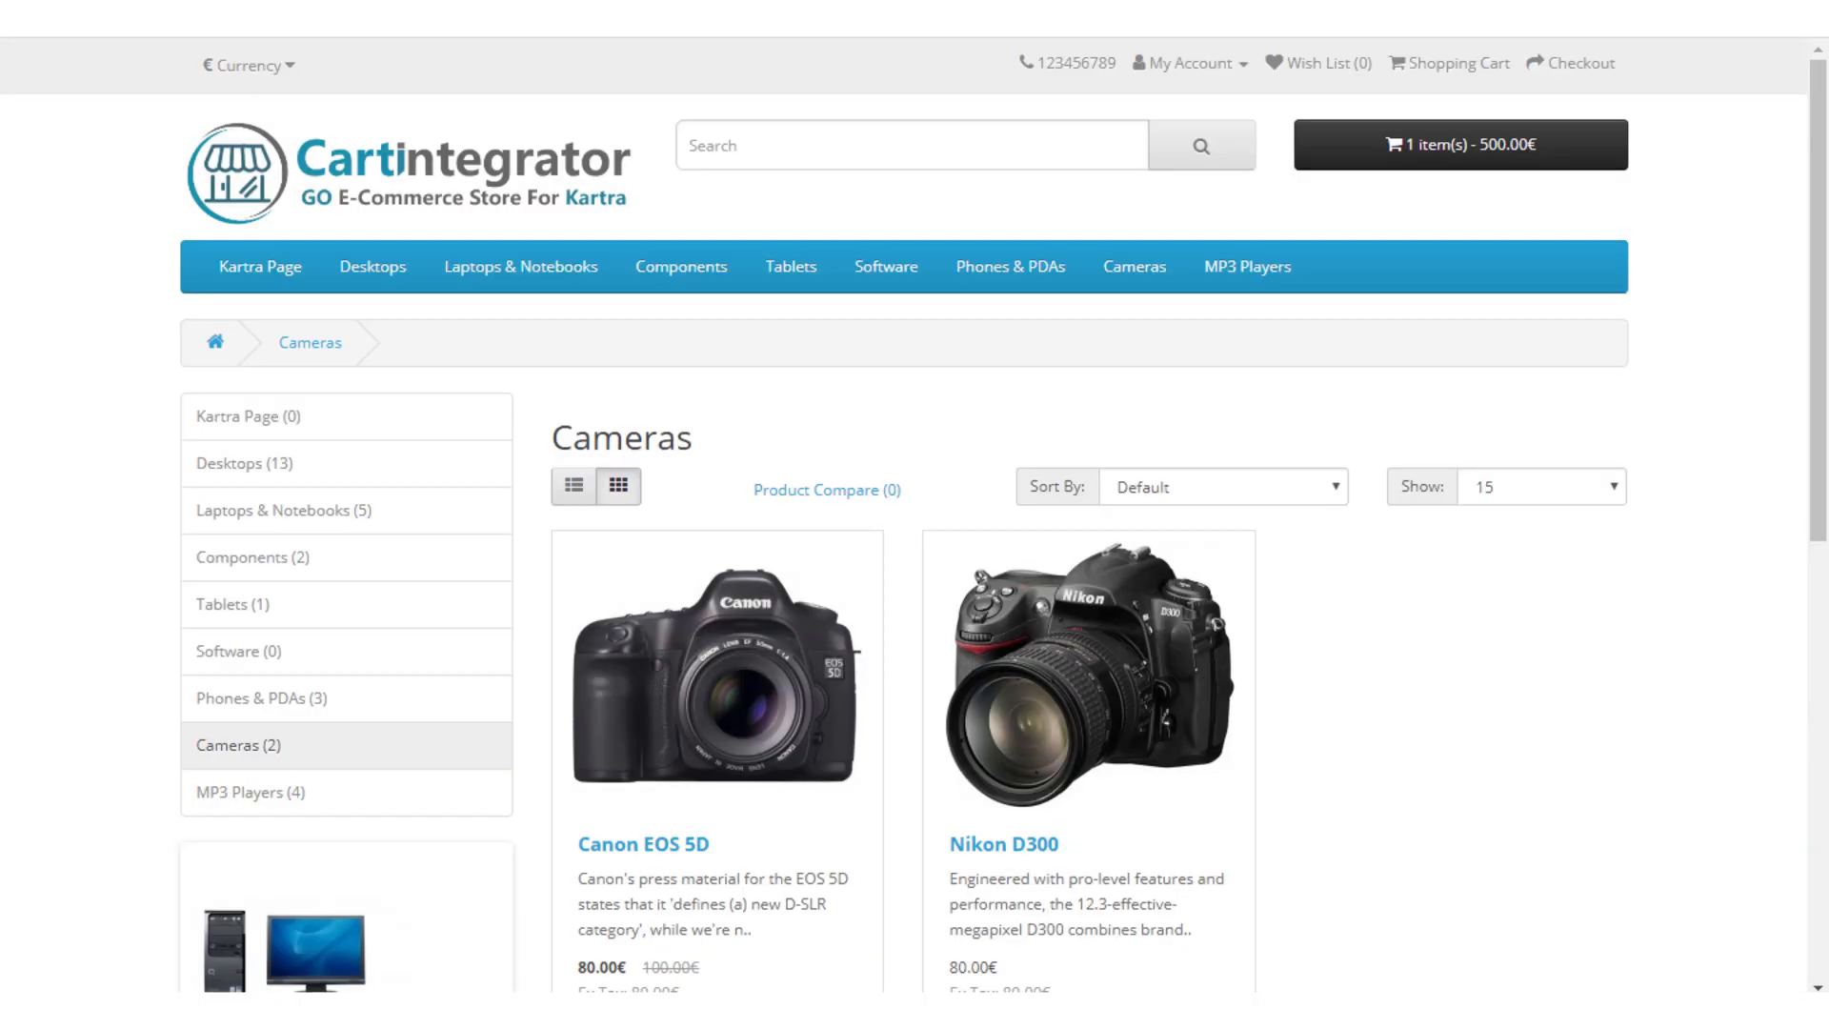
Reload the storefront's Cameras category page and refine its products by Memory 128GB.
right_click(459, 29)
left_click(495, 11)
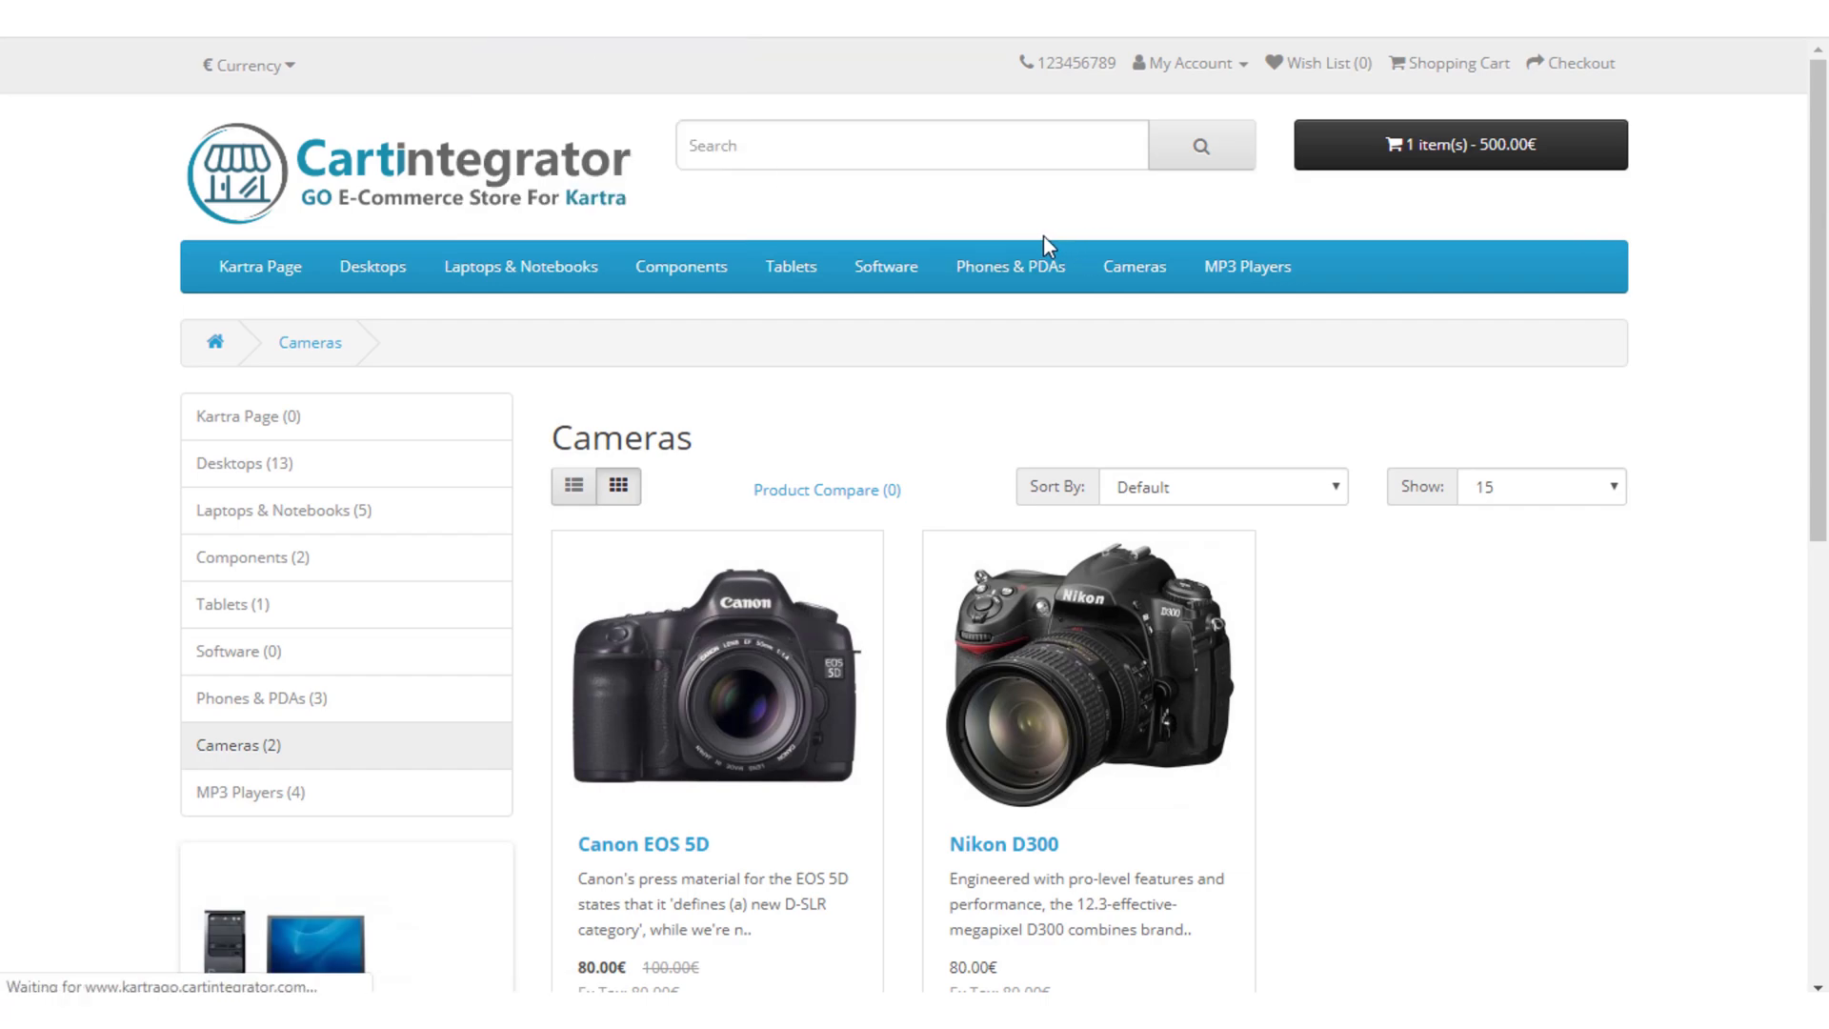
scroll(643, 369, "down", 6)
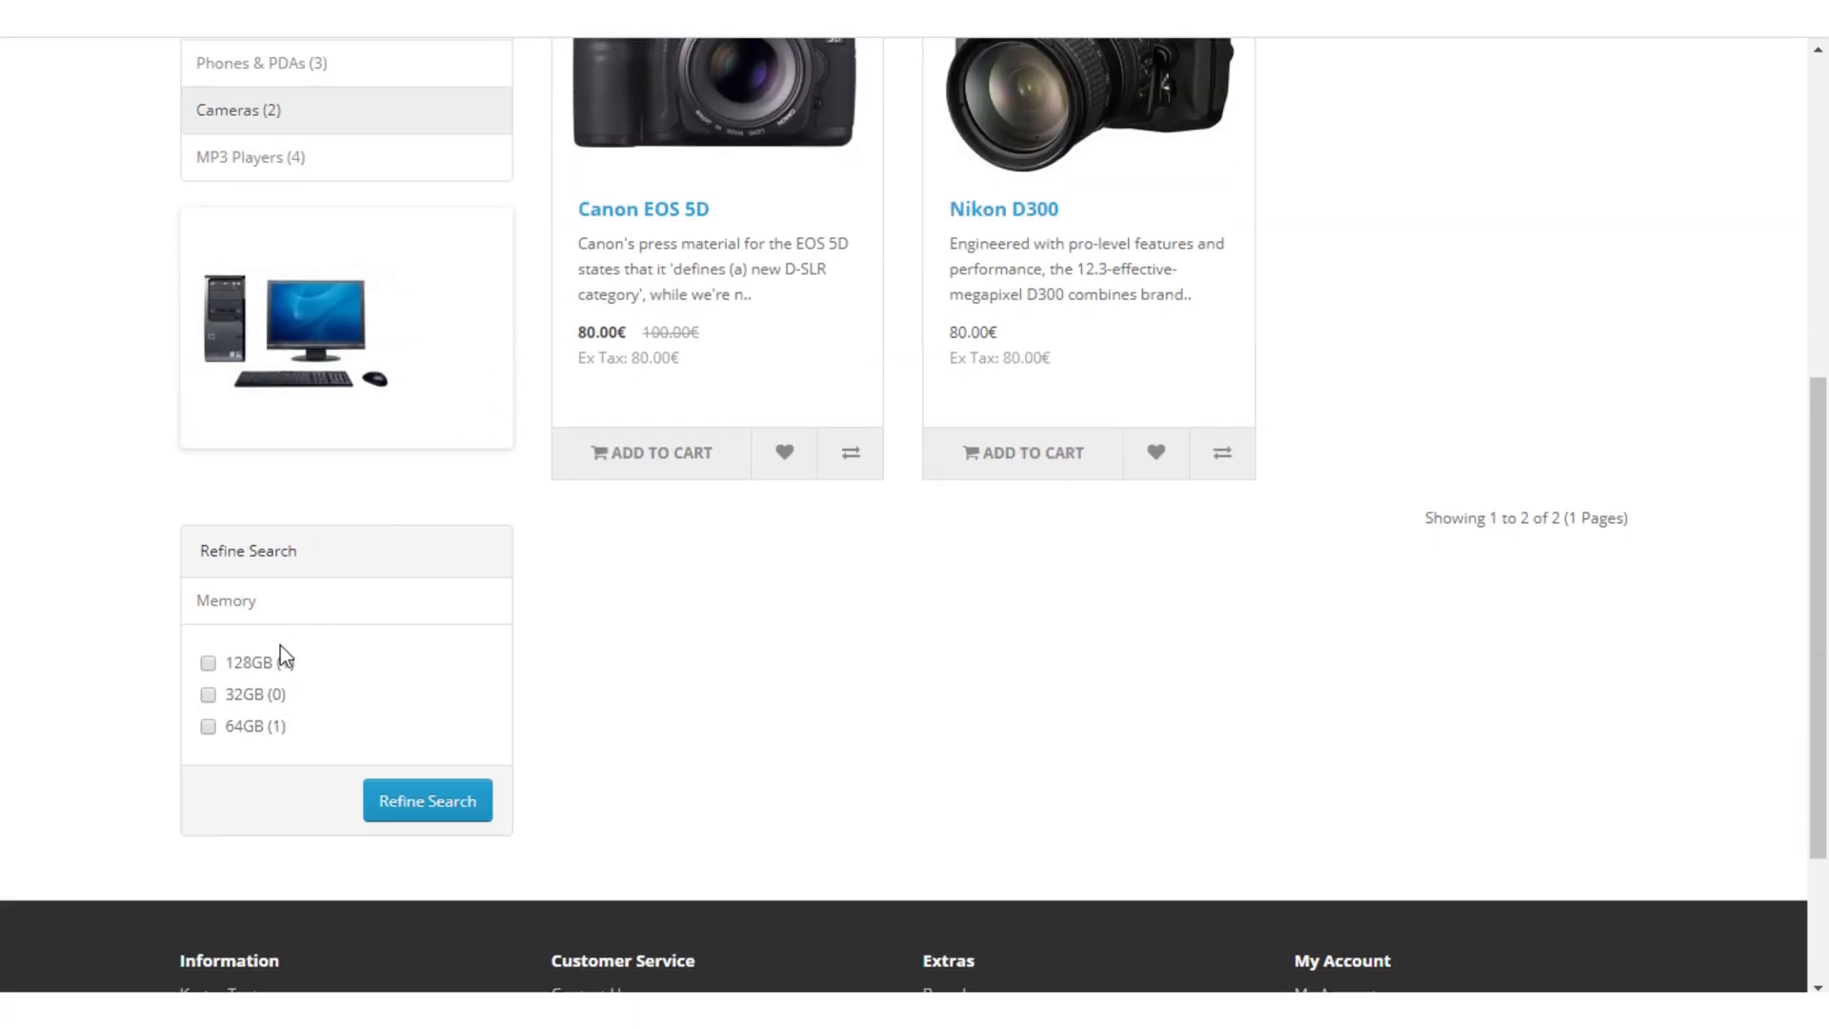
left_click(208, 664)
left_click(429, 800)
scroll(678, 656, "down", 2)
Refine the Cameras category by Memory 64GB only and check the filtered product.
scroll(677, 655, "down", 3)
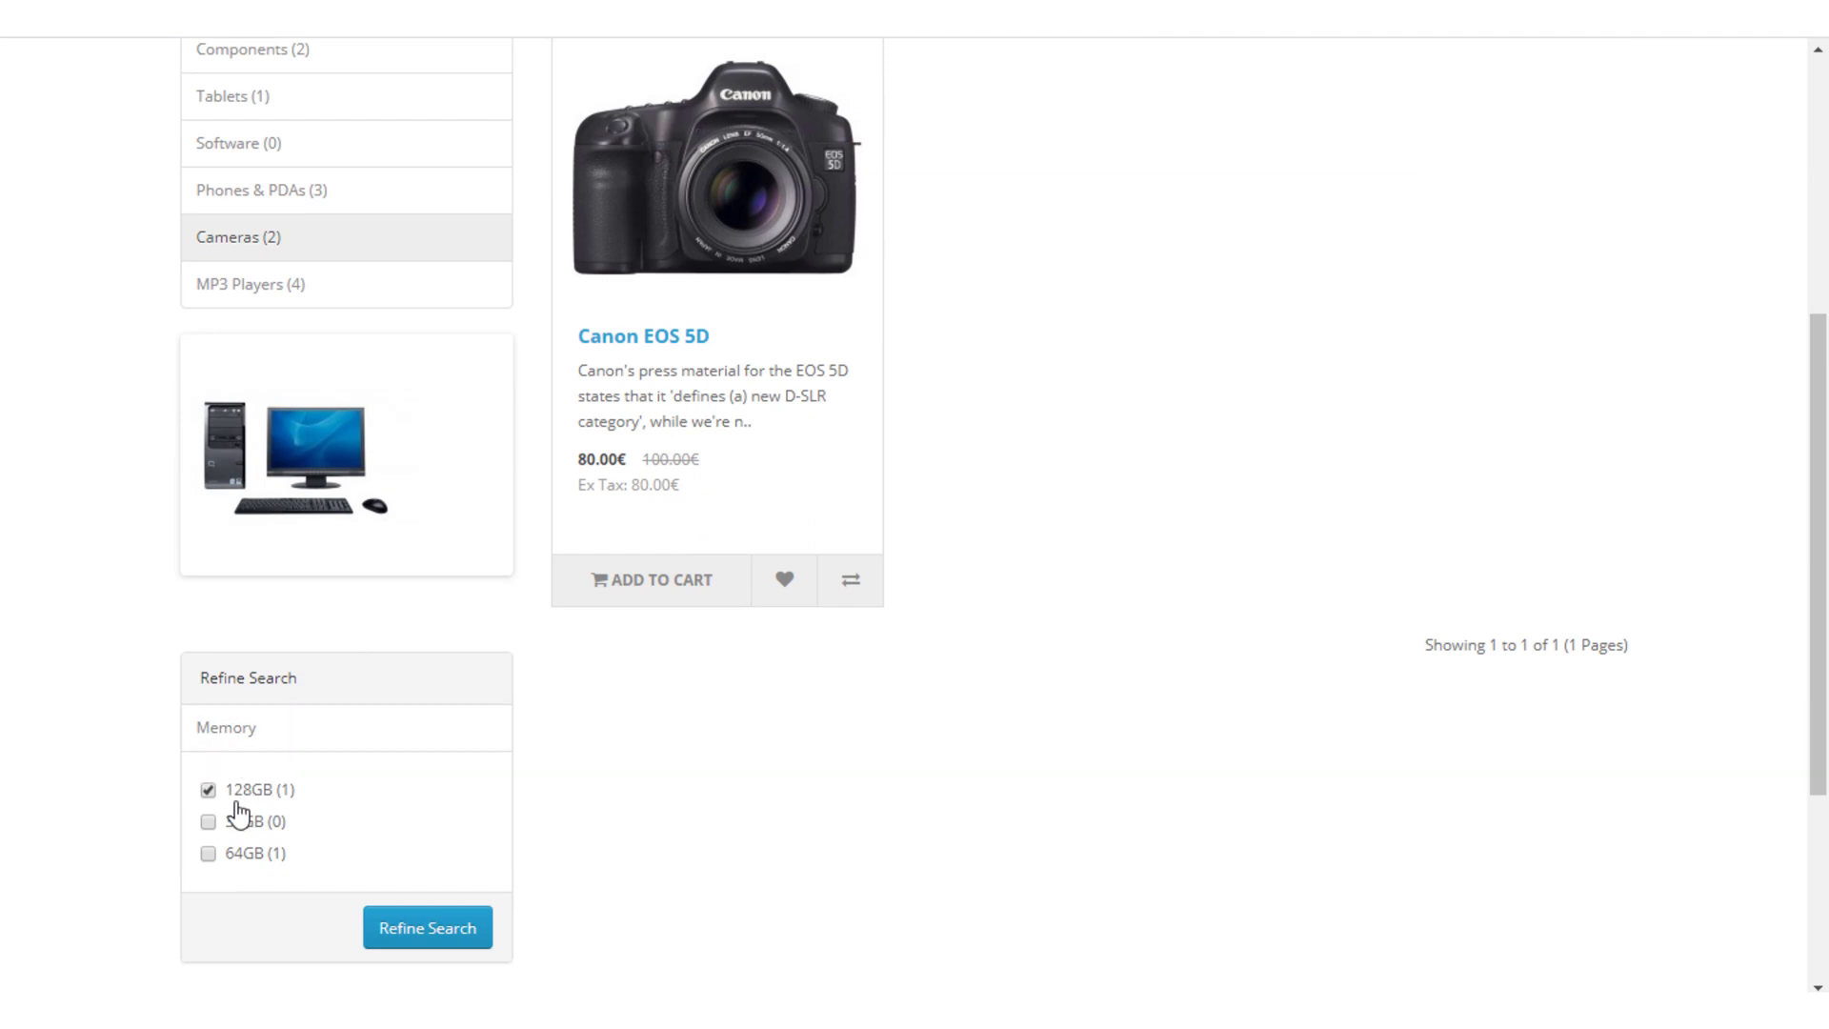
left_click(409, 920)
scroll(858, 457, "down", 4)
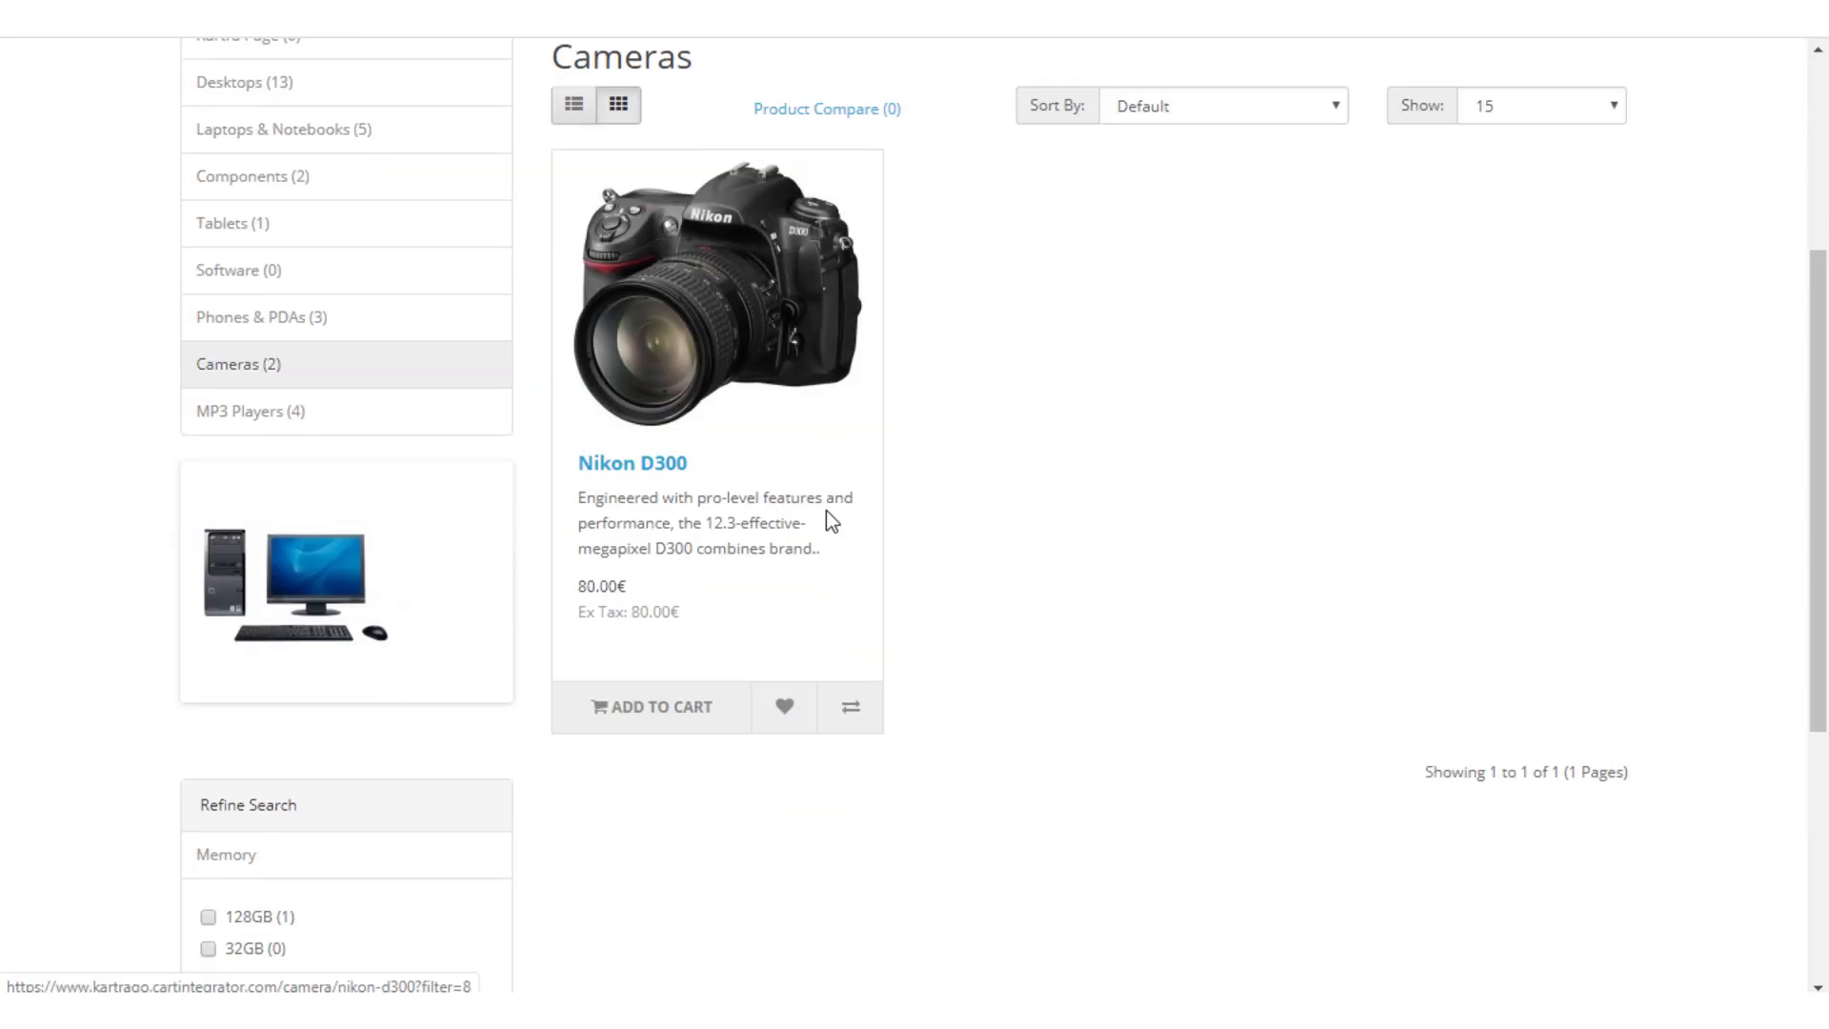
Refine the Cameras category by both Memory 128GB and 64GB and check the listed products.
scroll(564, 537, "down", 1)
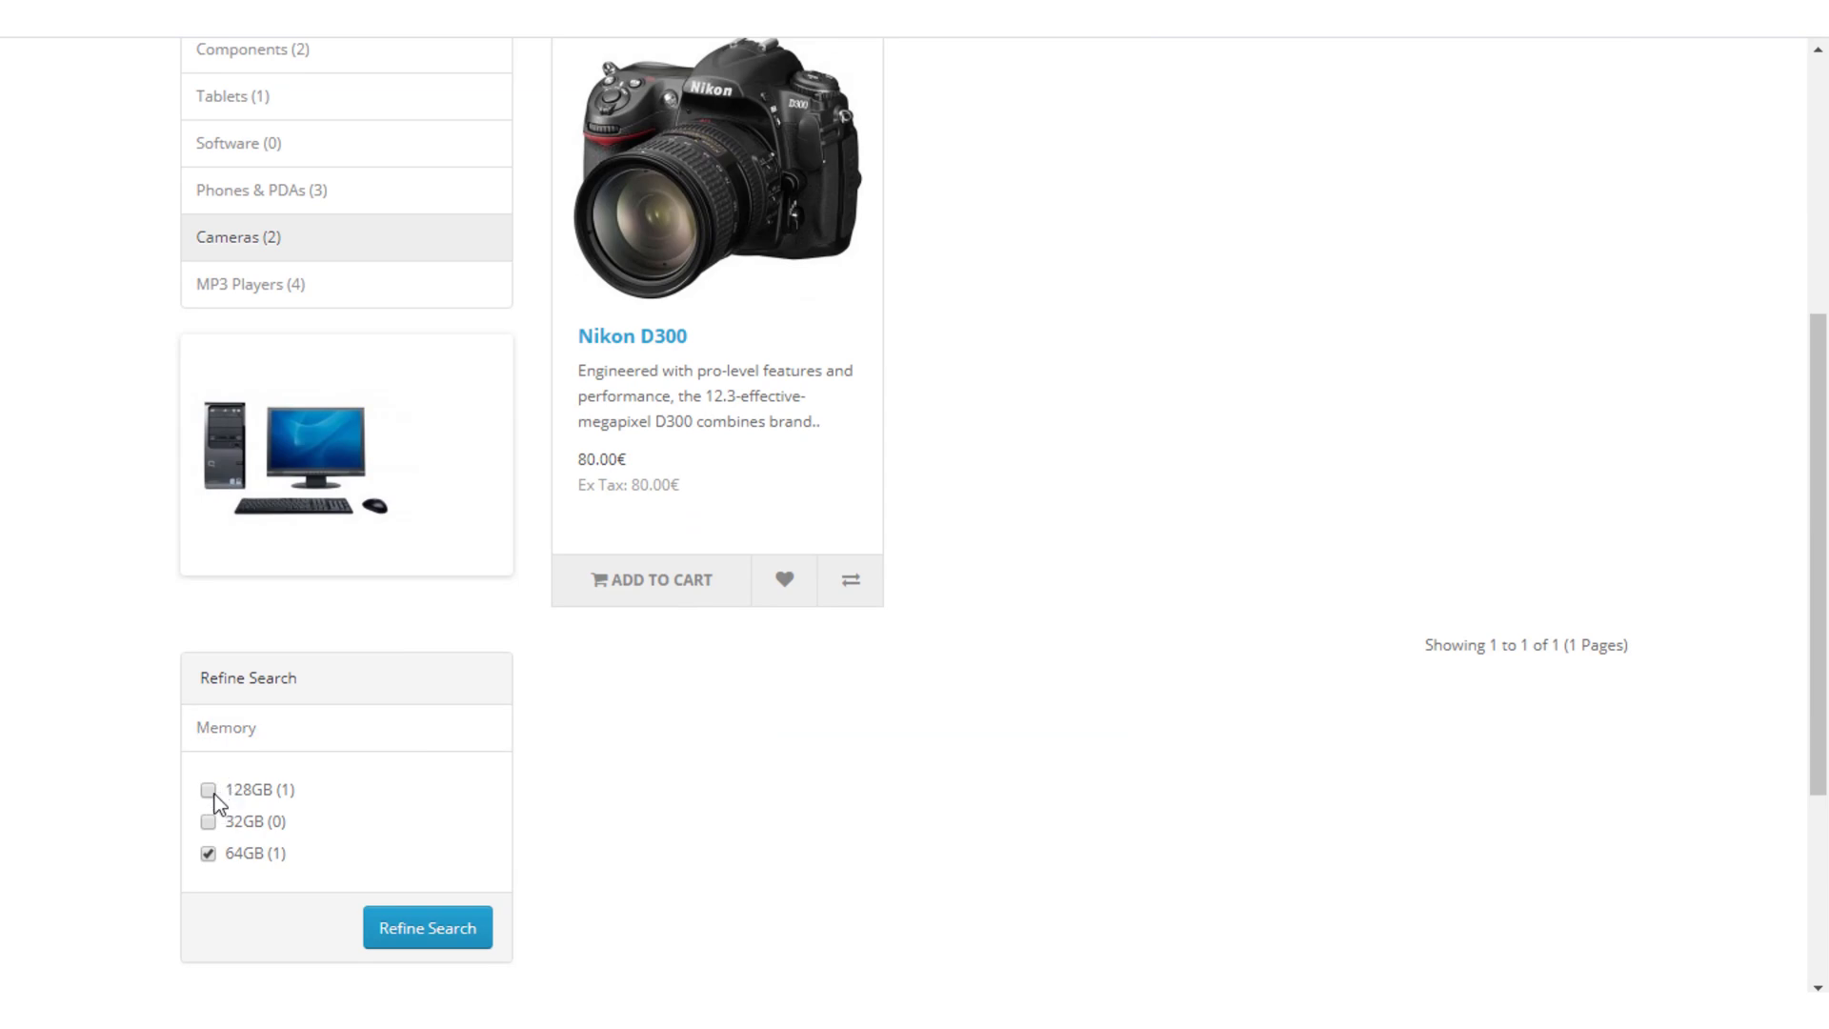
left_click(407, 924)
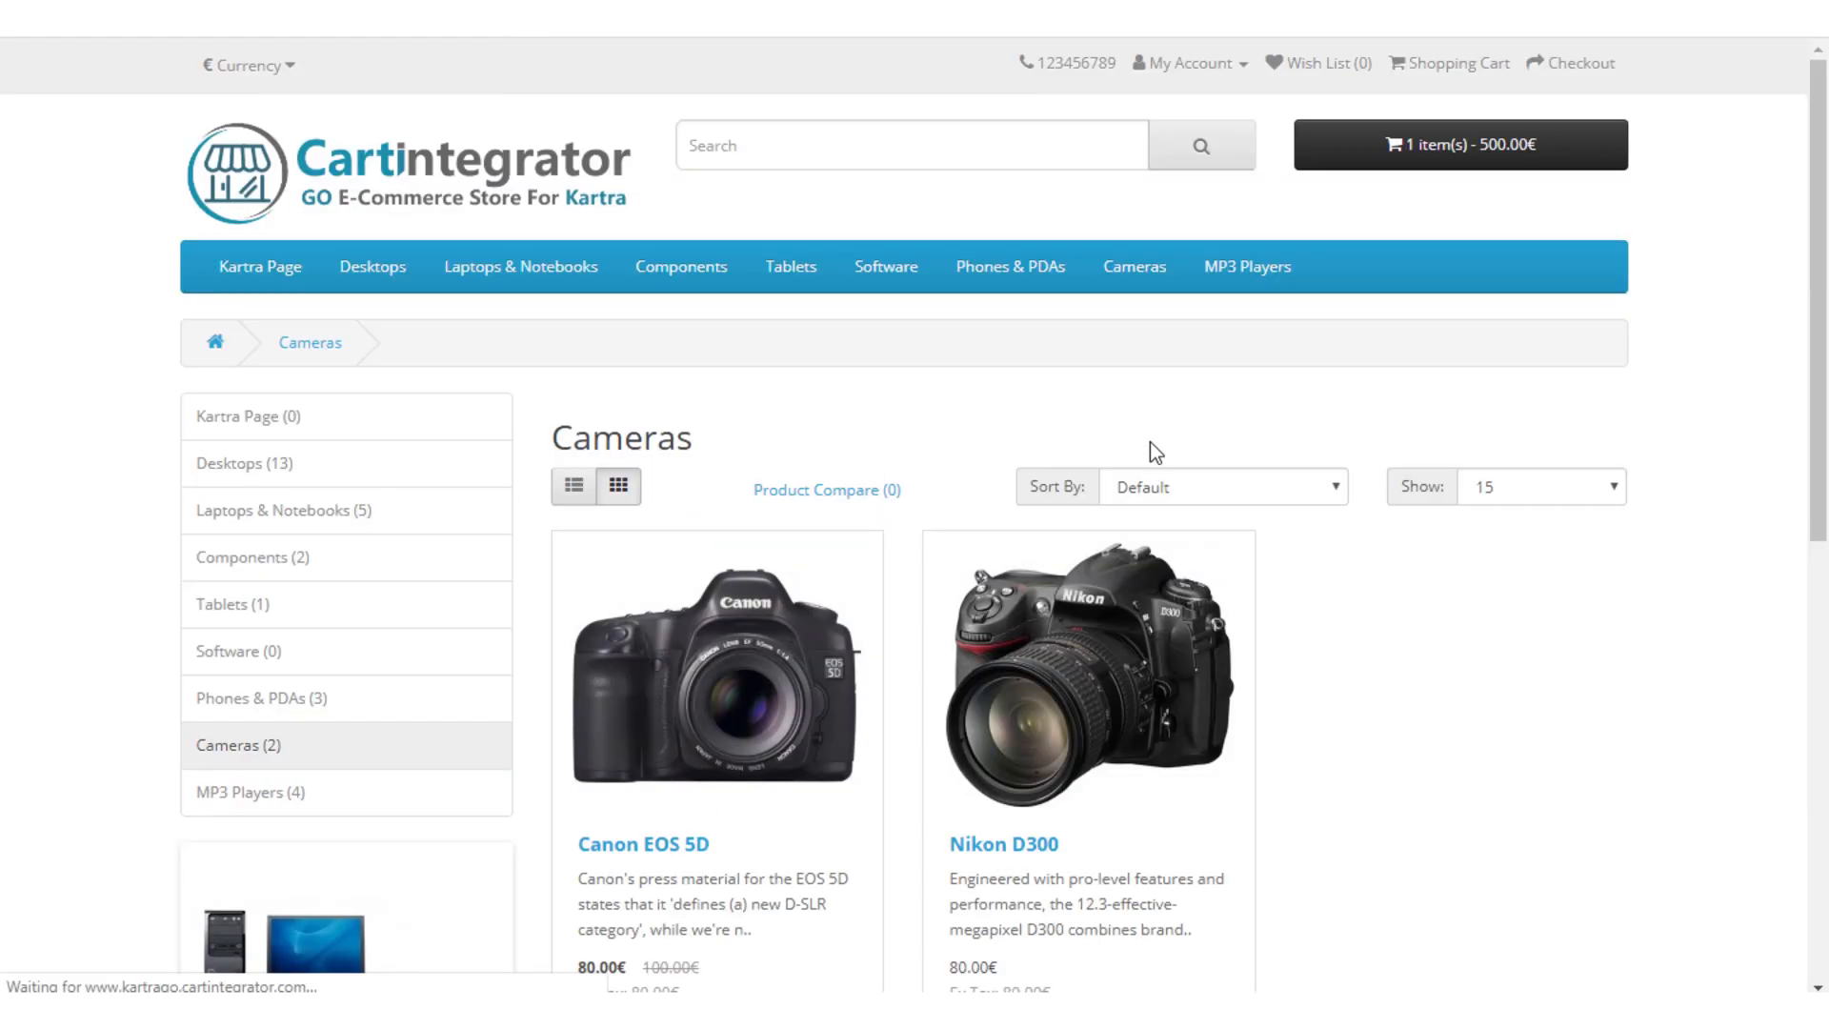
scroll(1144, 429, "down", 1)
scroll(1132, 445, "down", 4)
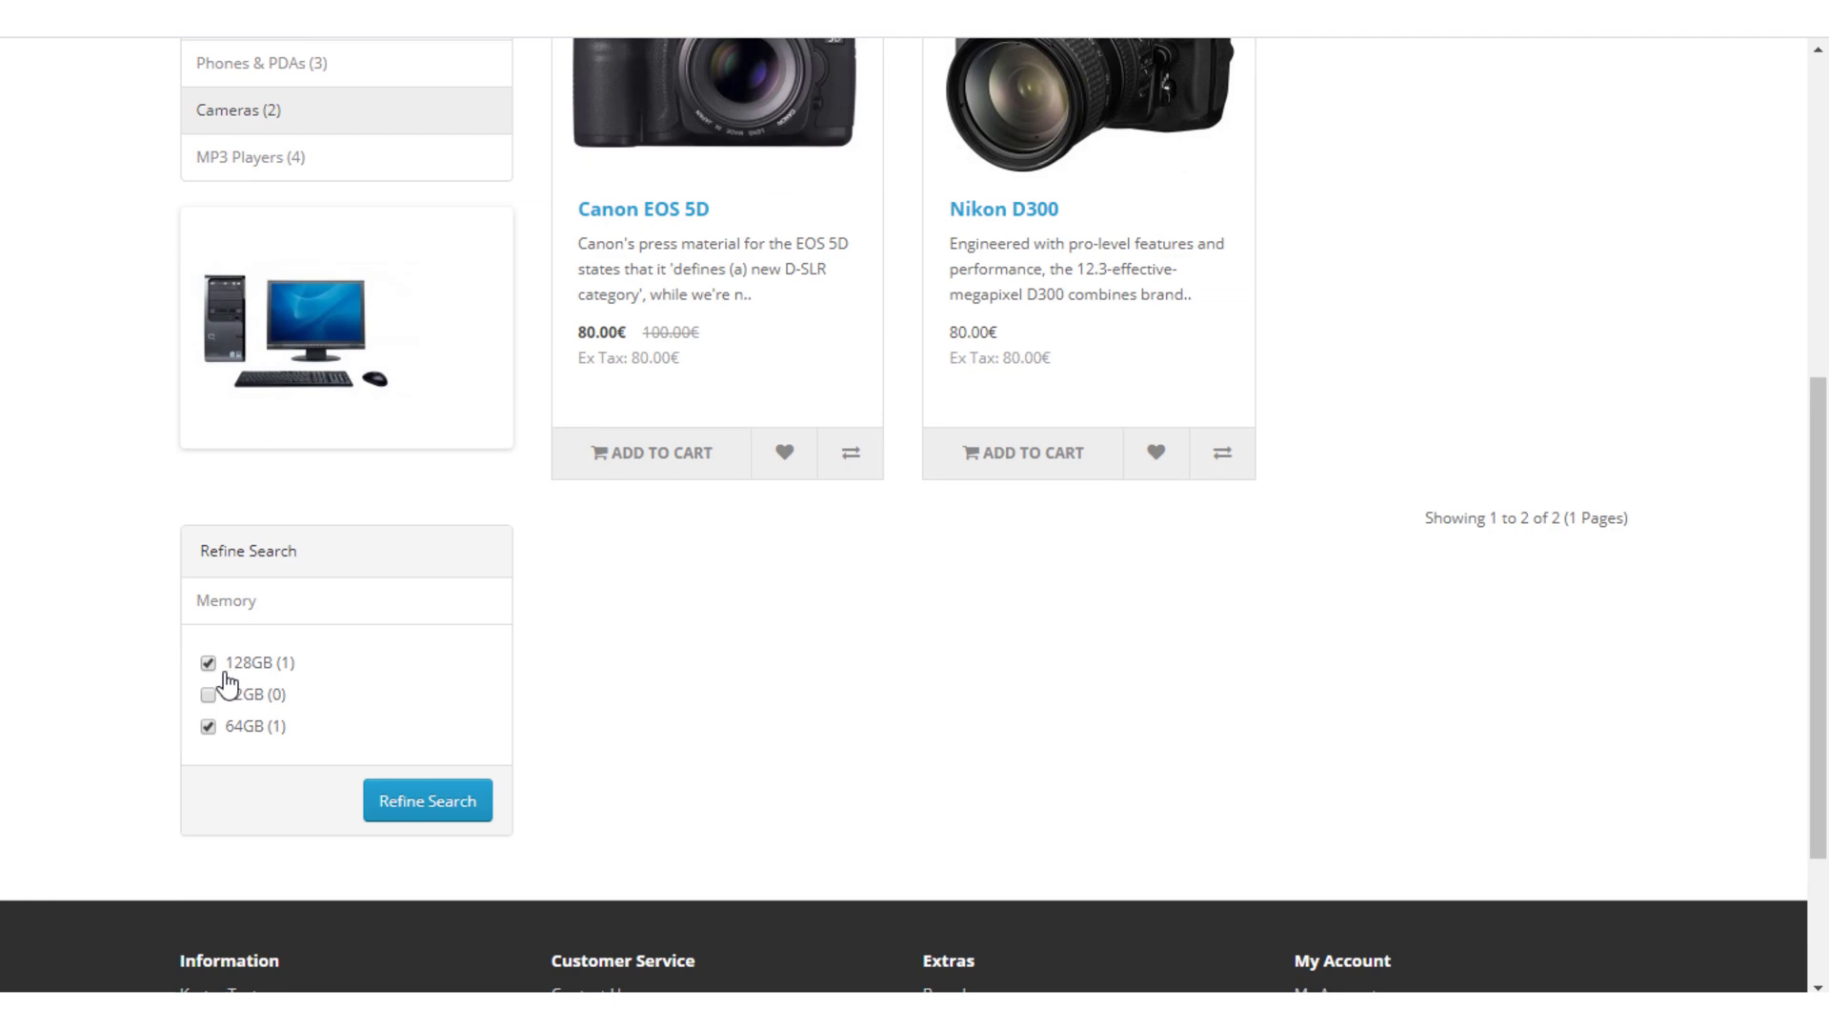
Refine the Cameras category by Memory 32GB only, with 128GB and 64GB deselected.
left_click(213, 731)
left_click(204, 699)
left_click(408, 805)
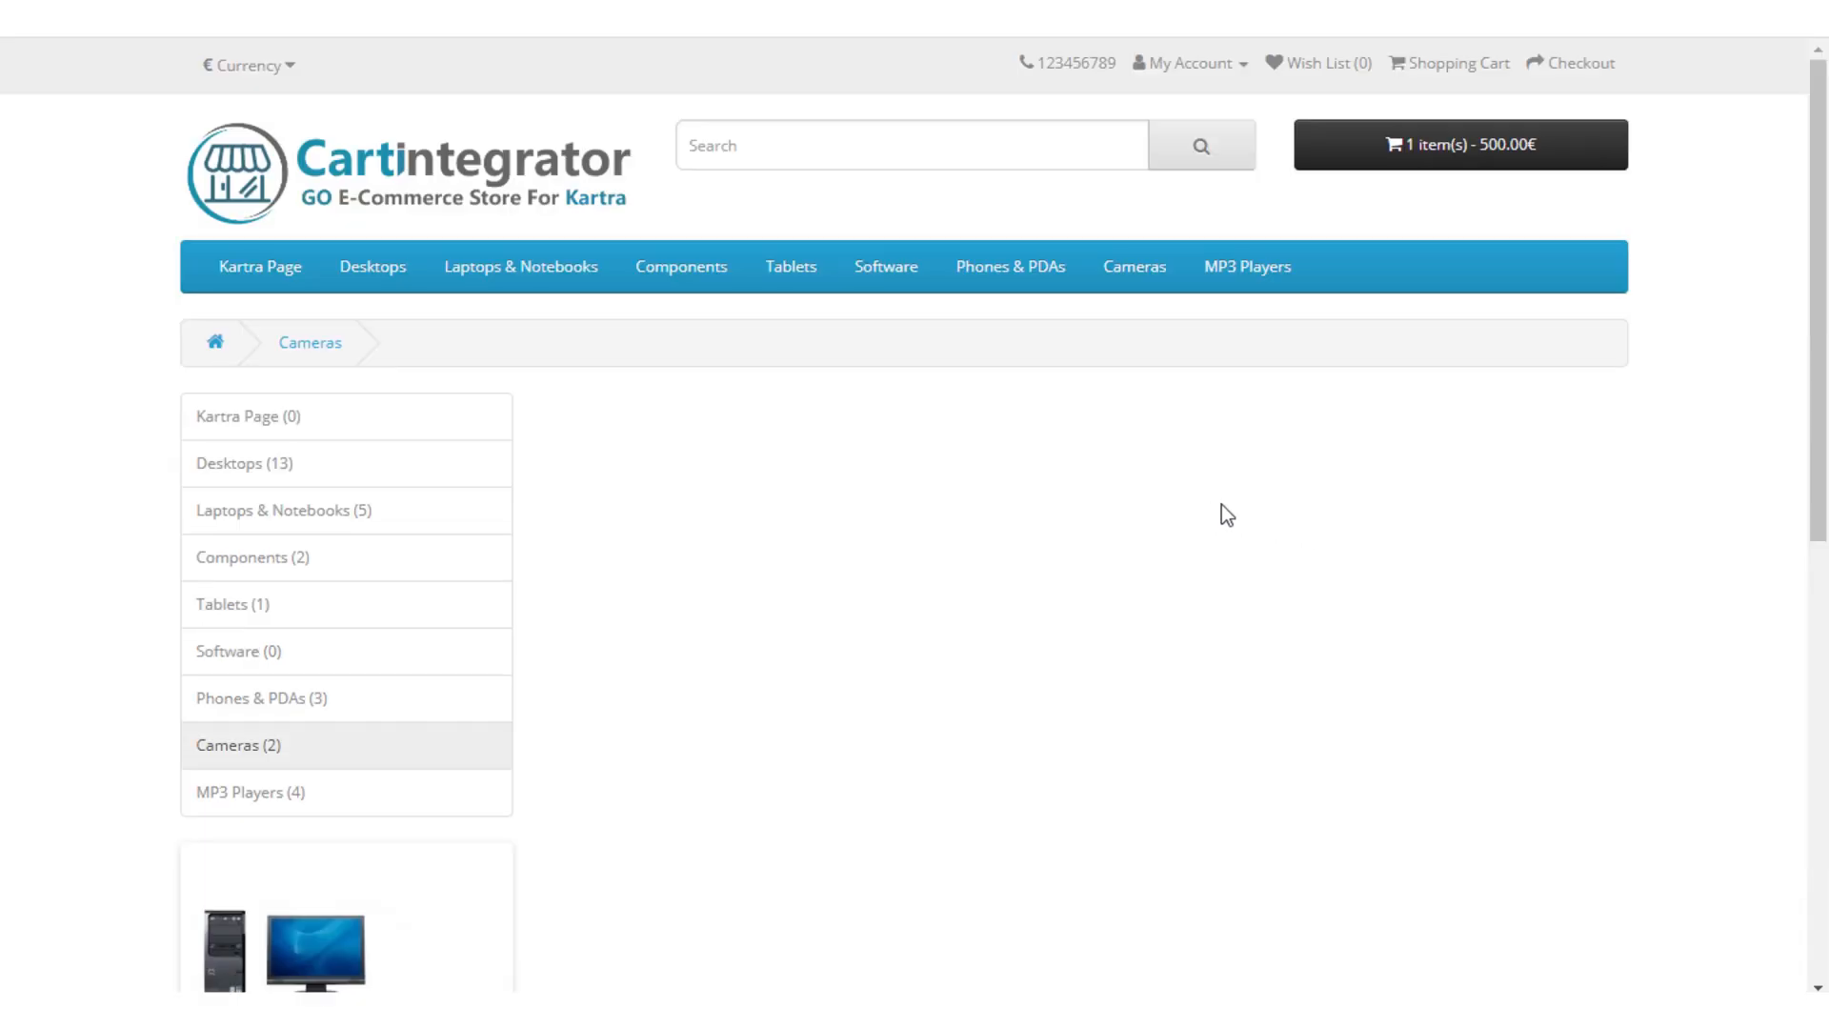
Refine the Cameras category with no Memory value selected and review the unfiltered product listing.
scroll(1222, 505, "down", 3)
scroll(1174, 532, "down", 3)
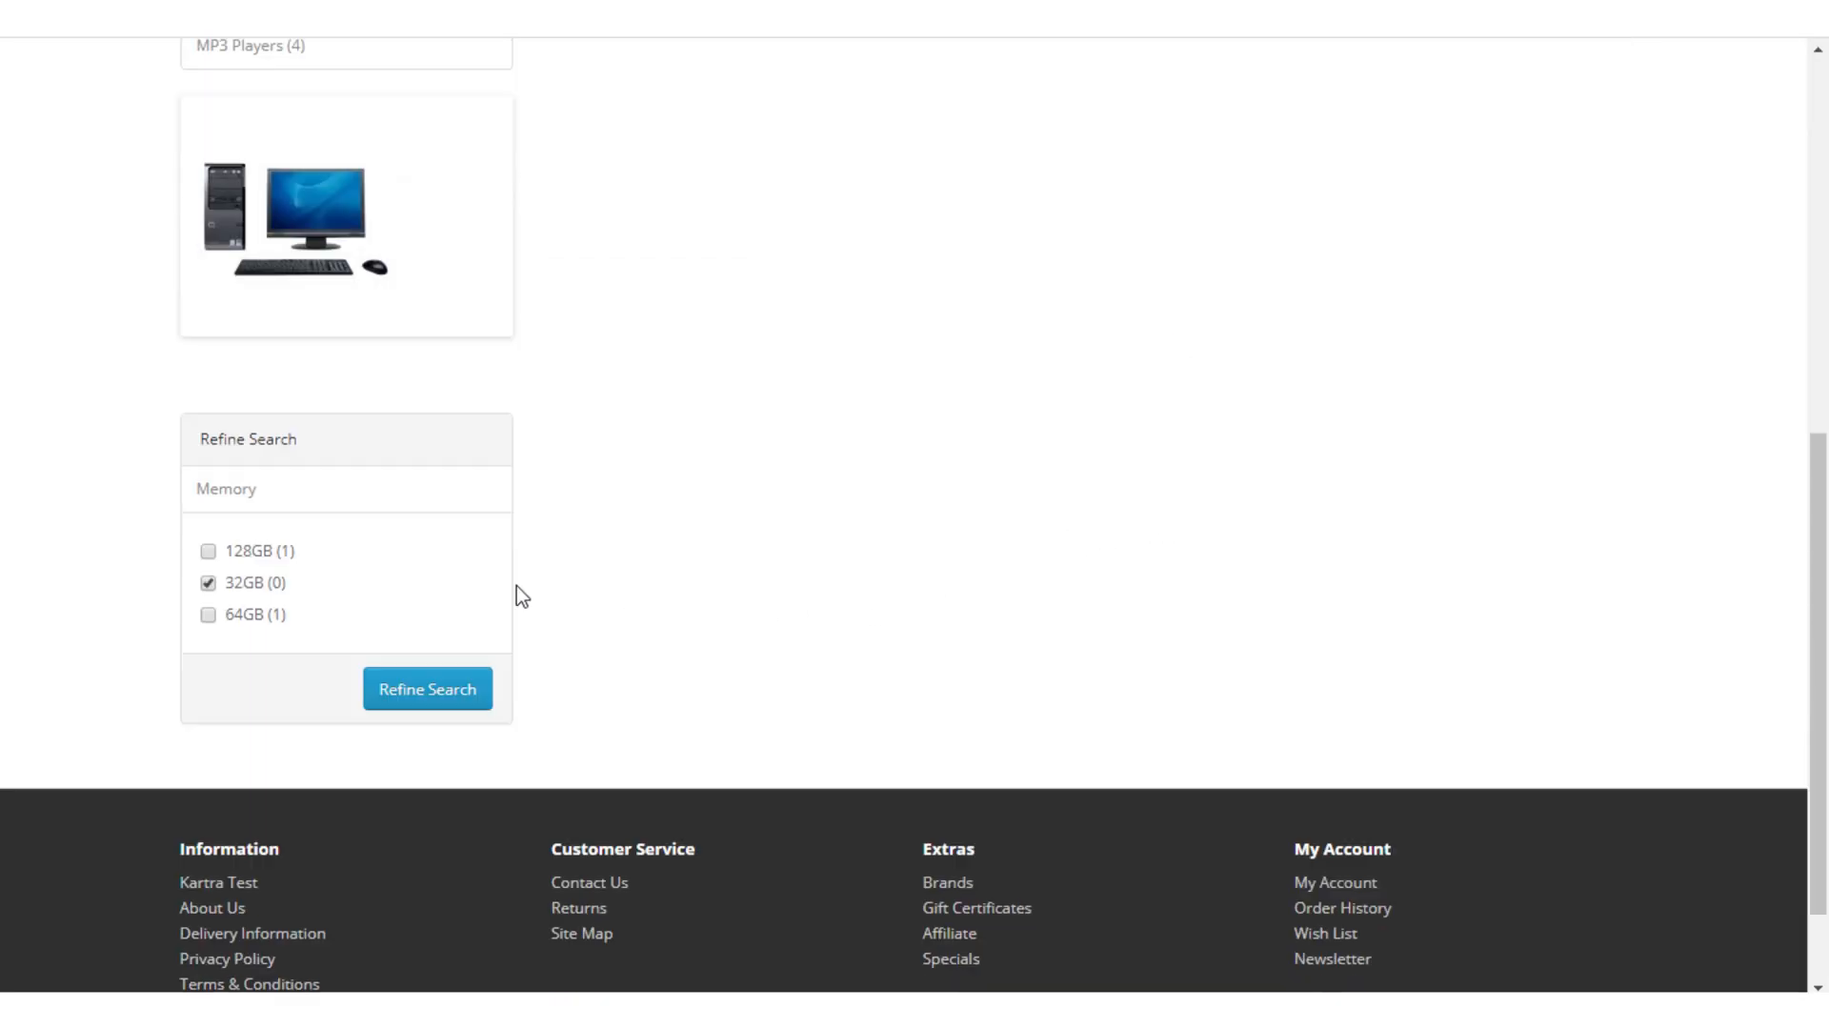
left_click(466, 673)
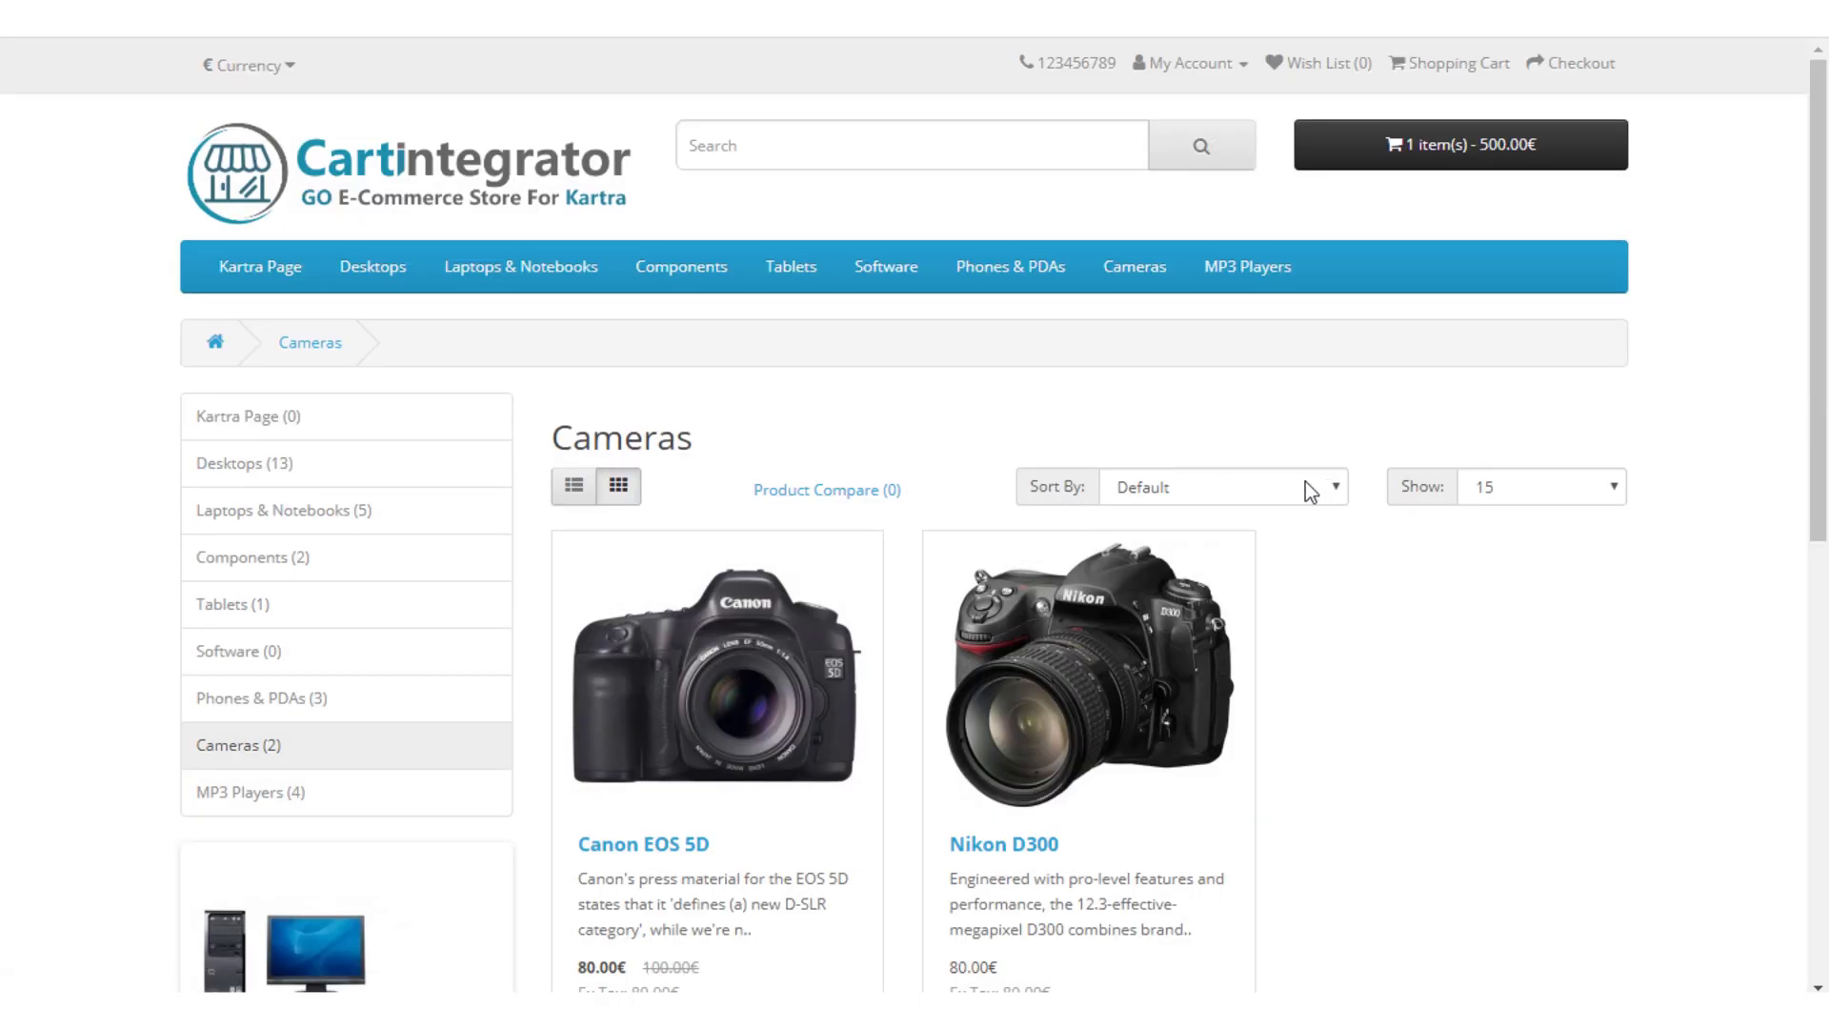
scroll(334, 788, "down", 5)
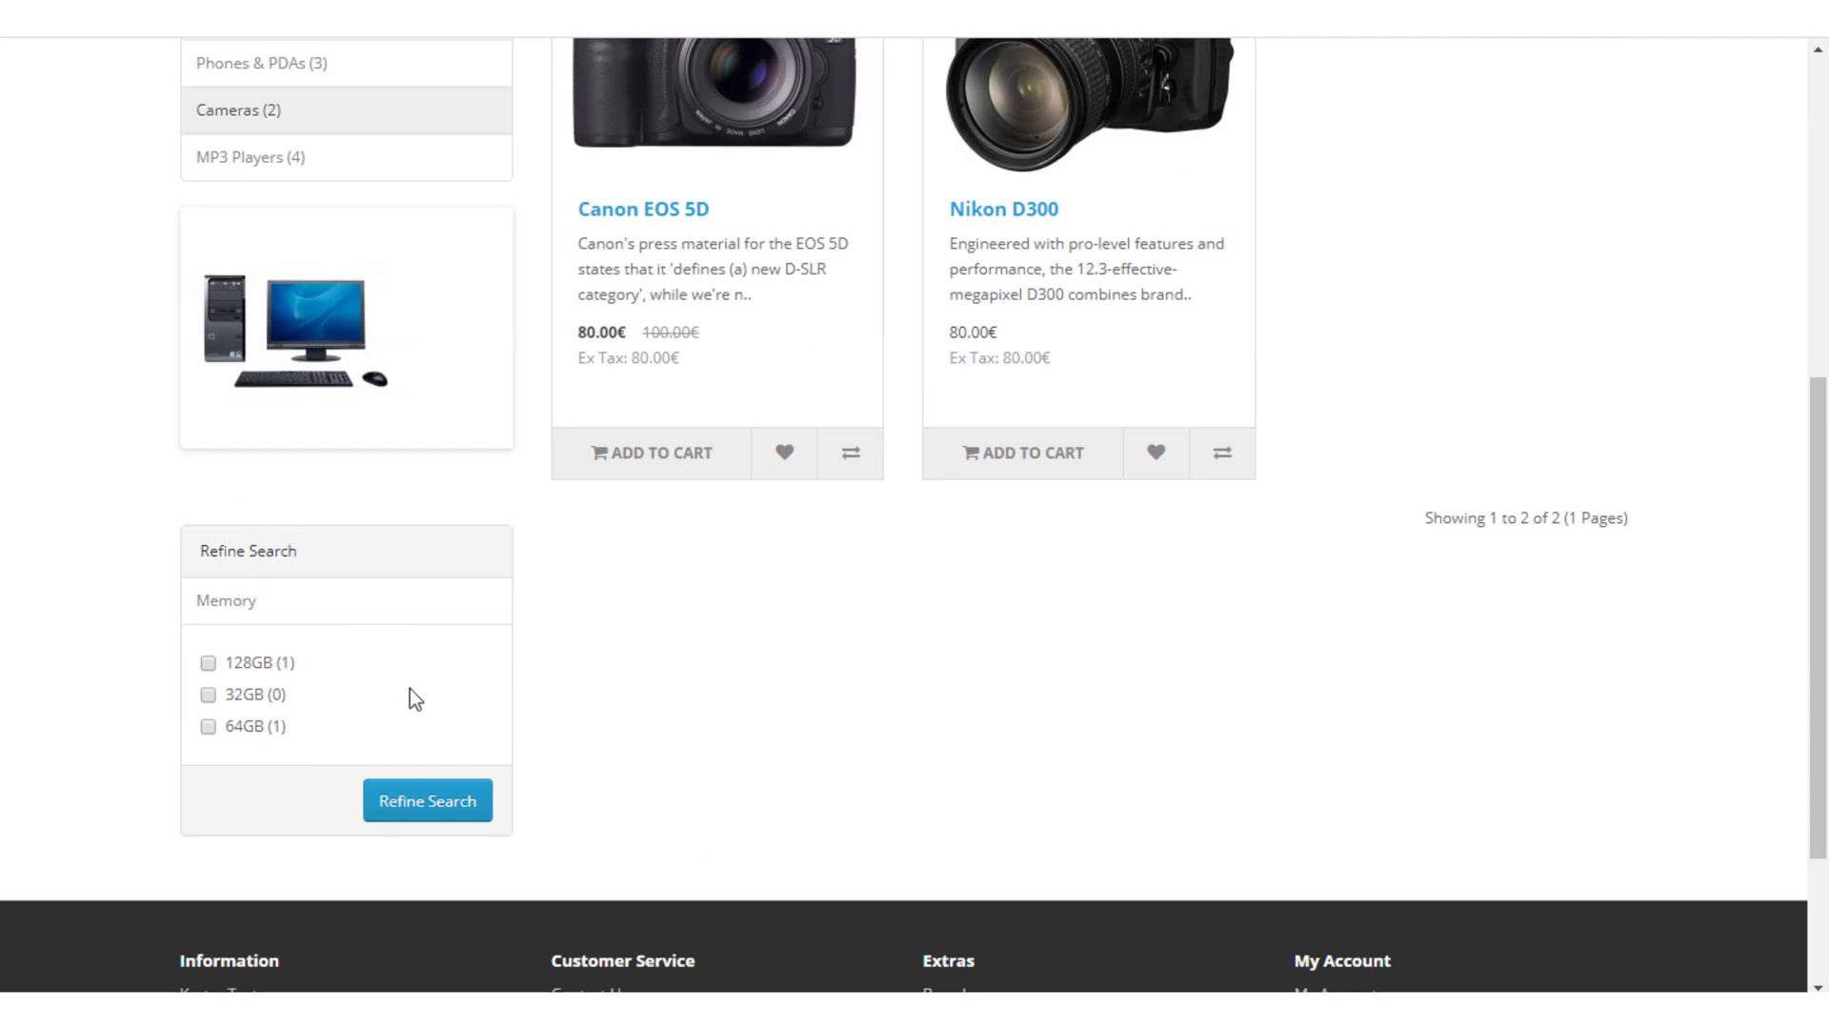
scroll(1004, 632, "up", 4)
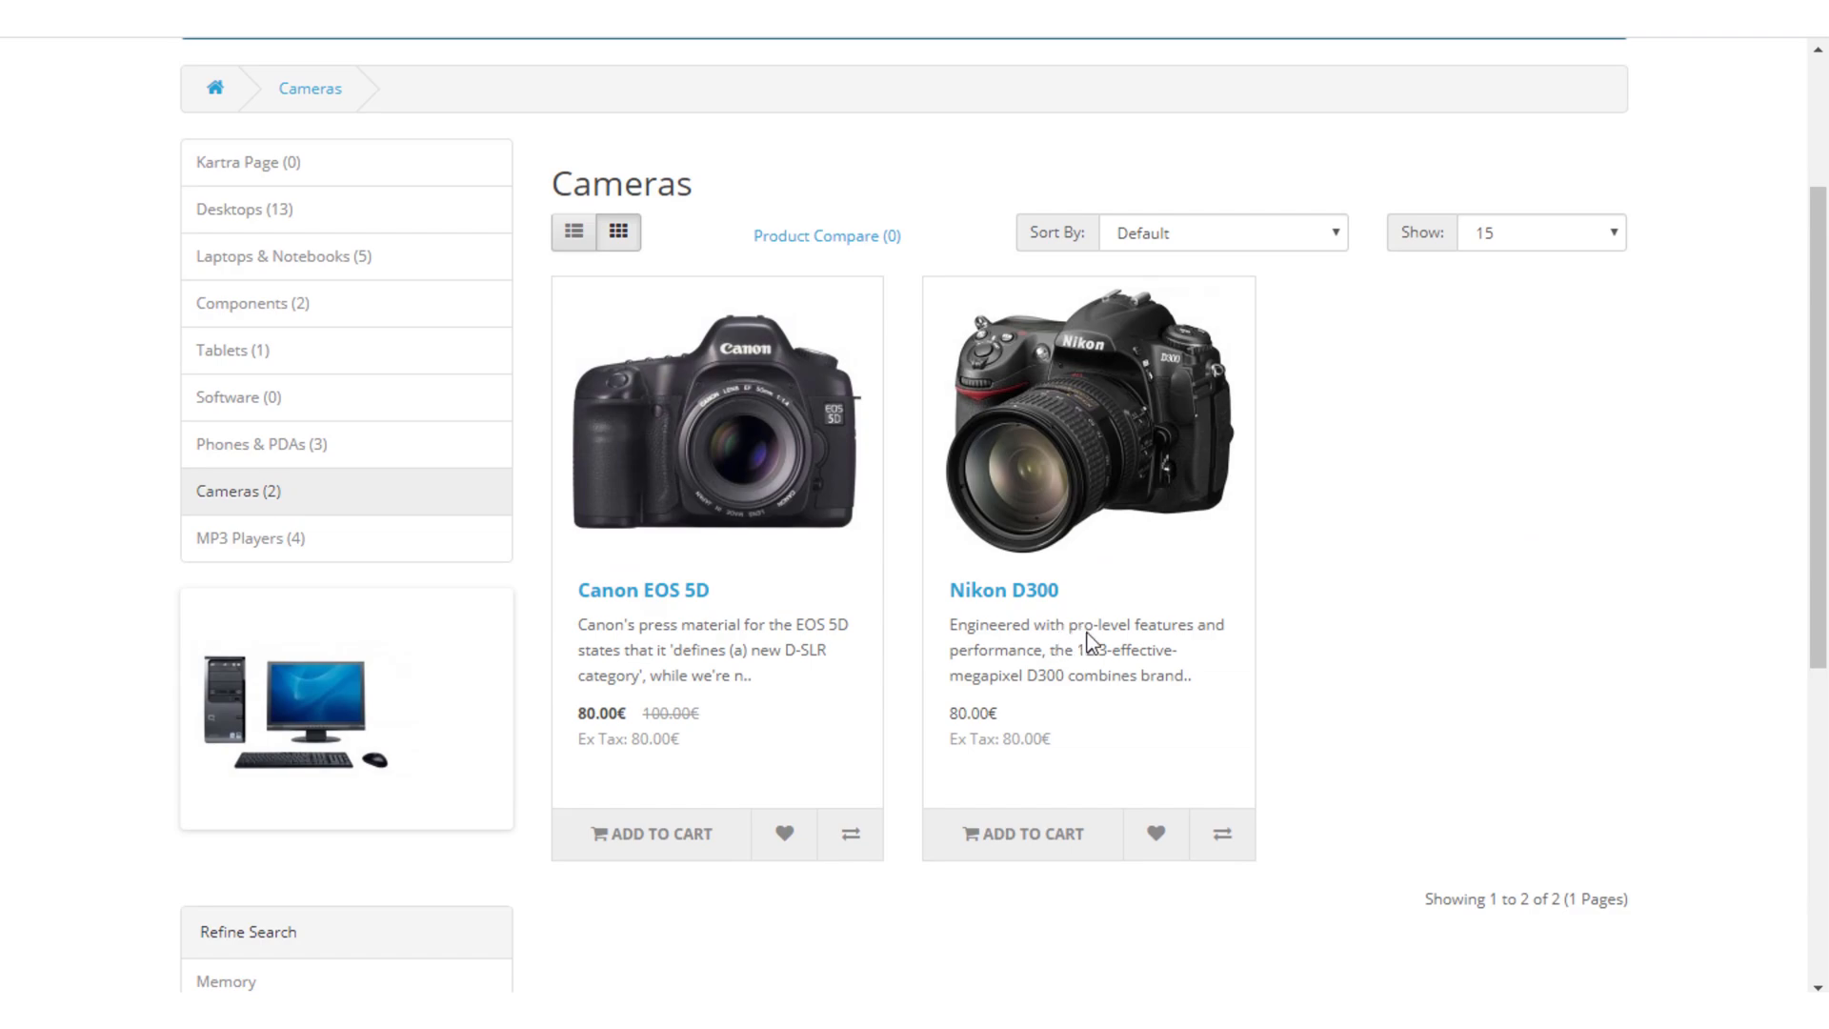
scroll(1223, 520, "down", 2)
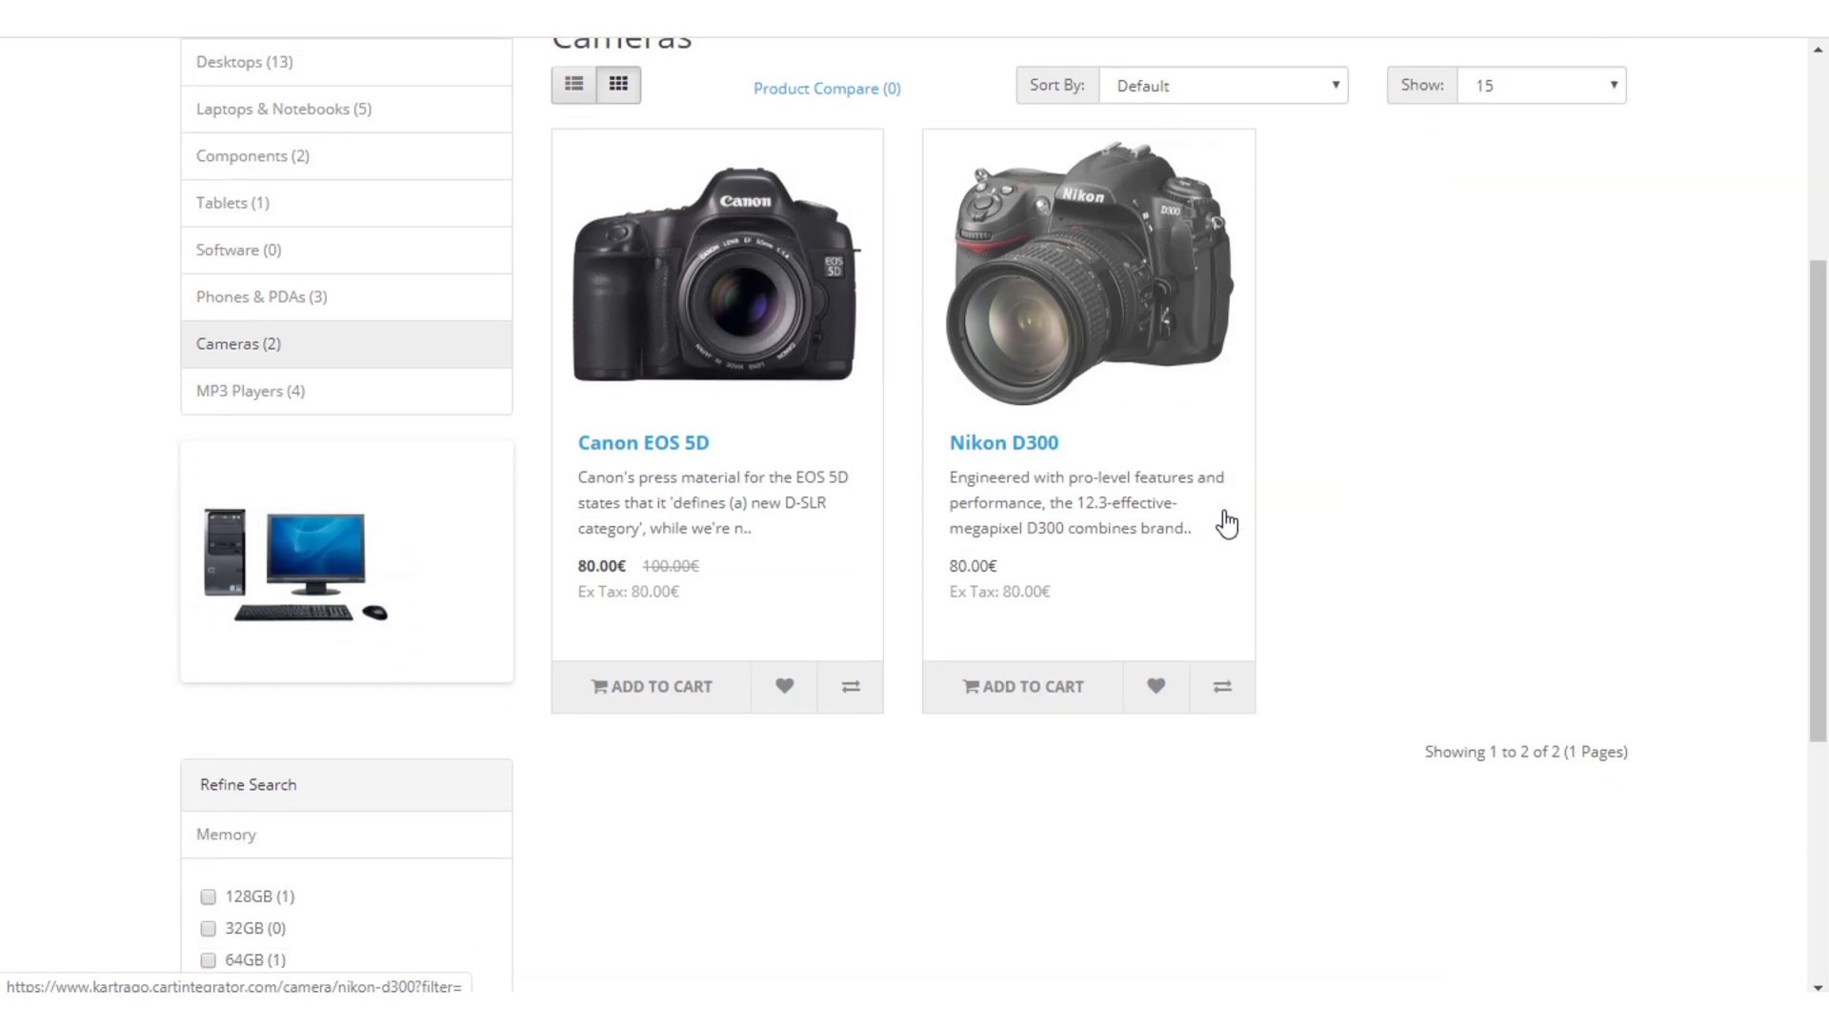
scroll(1188, 523, "up", 1)
scroll(1210, 524, "up", 1)
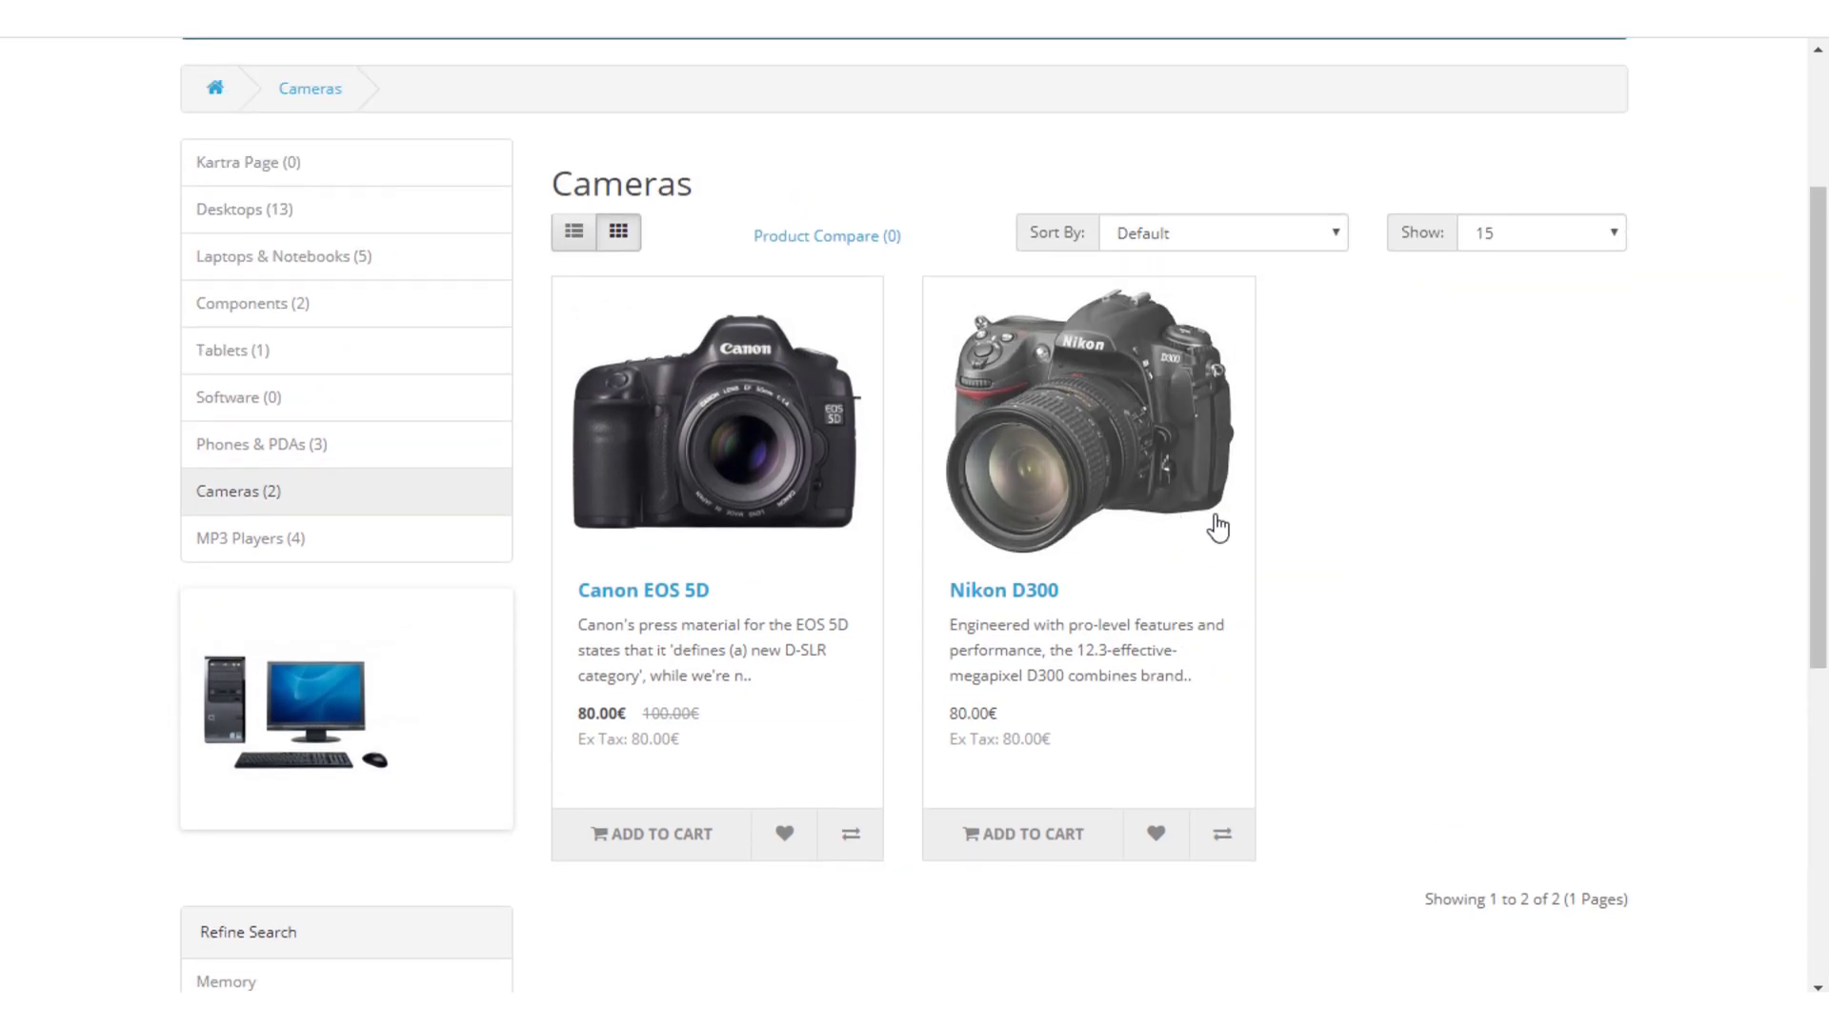
scroll(1210, 519, "up", 1)
scroll(1208, 517, "up", 1)
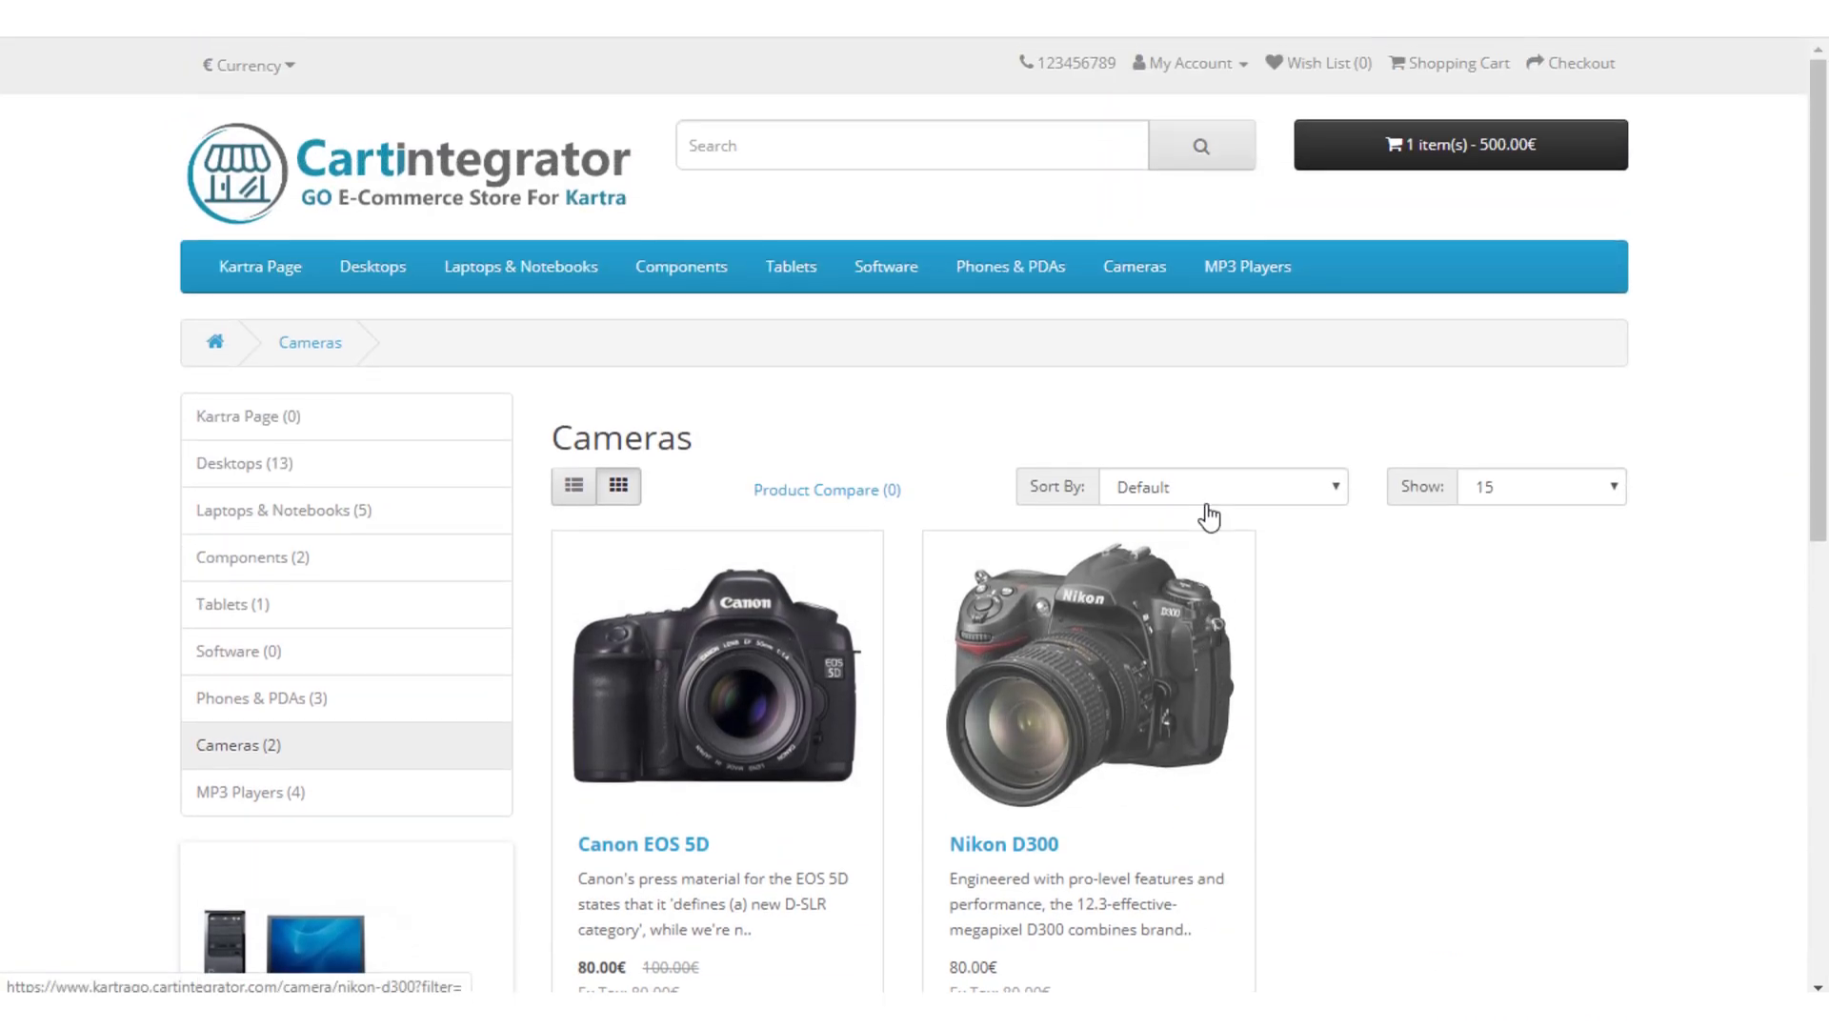